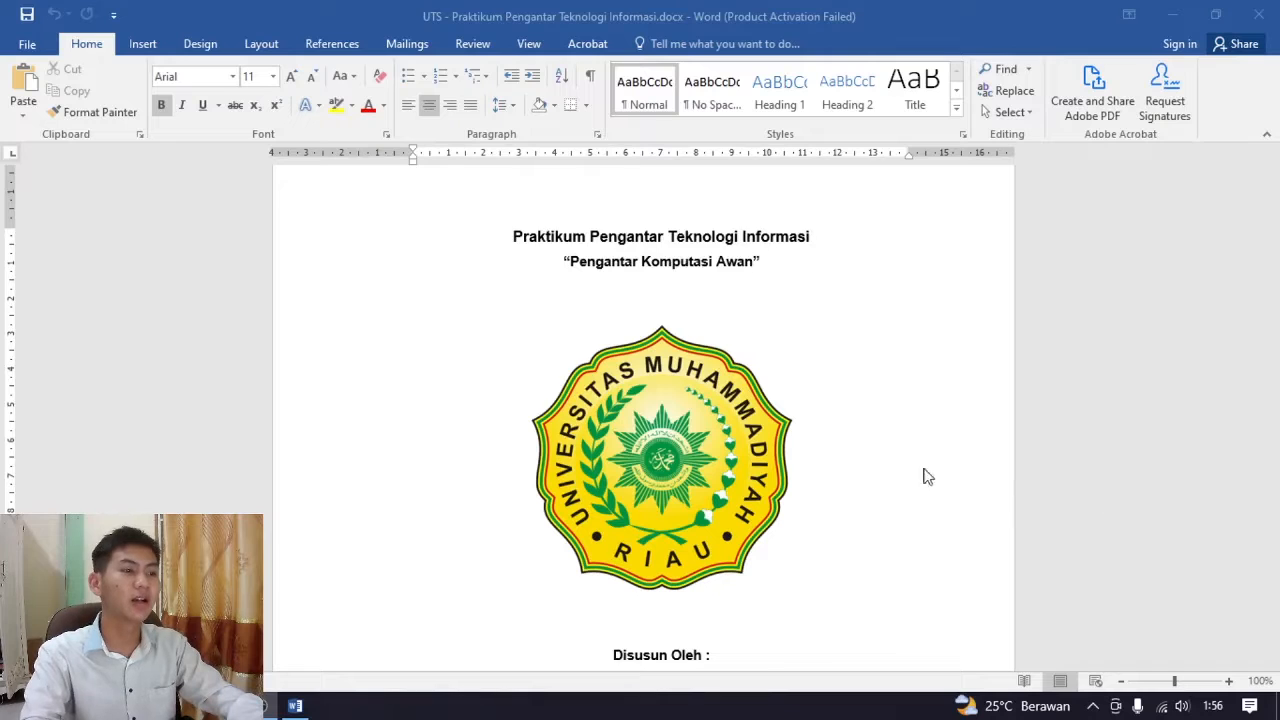
# Examine the report's cover page, including the title, the "Pengantar Komputasi Awan" subtitle, the university logo and the author list
pyautogui.scroll(-3, 807, 463)
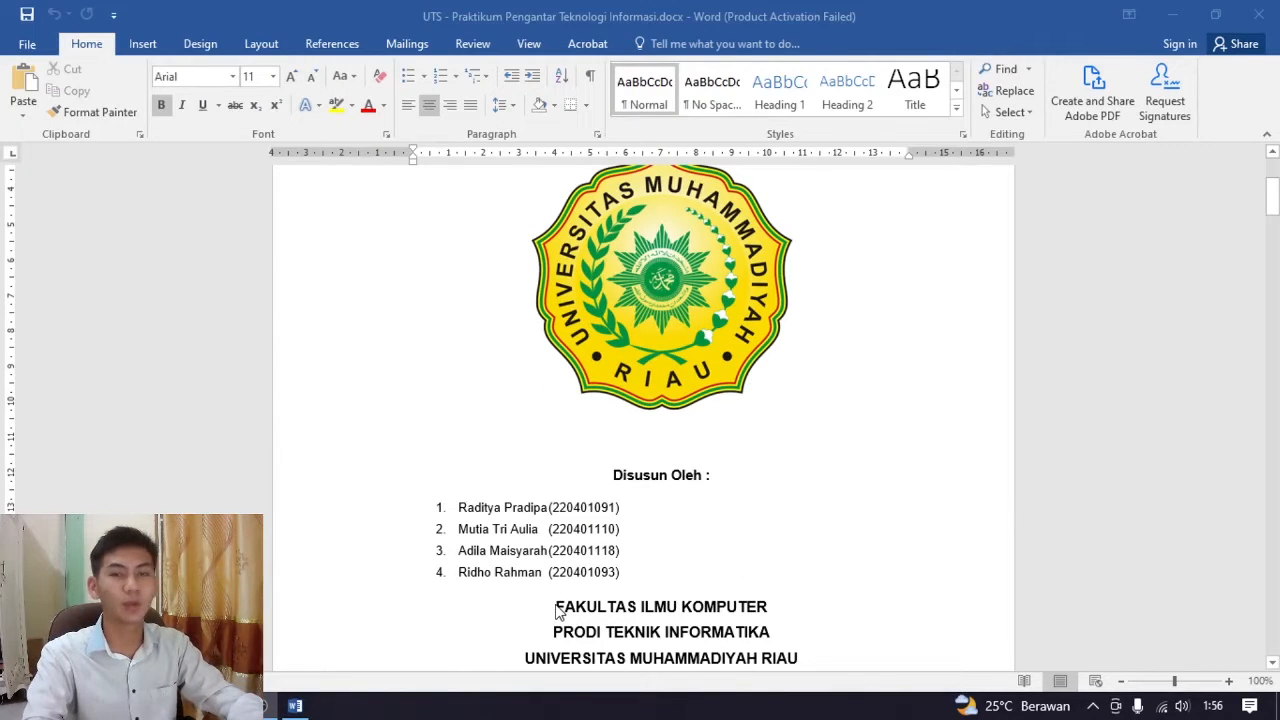
pyautogui.scroll(2, 730, 510)
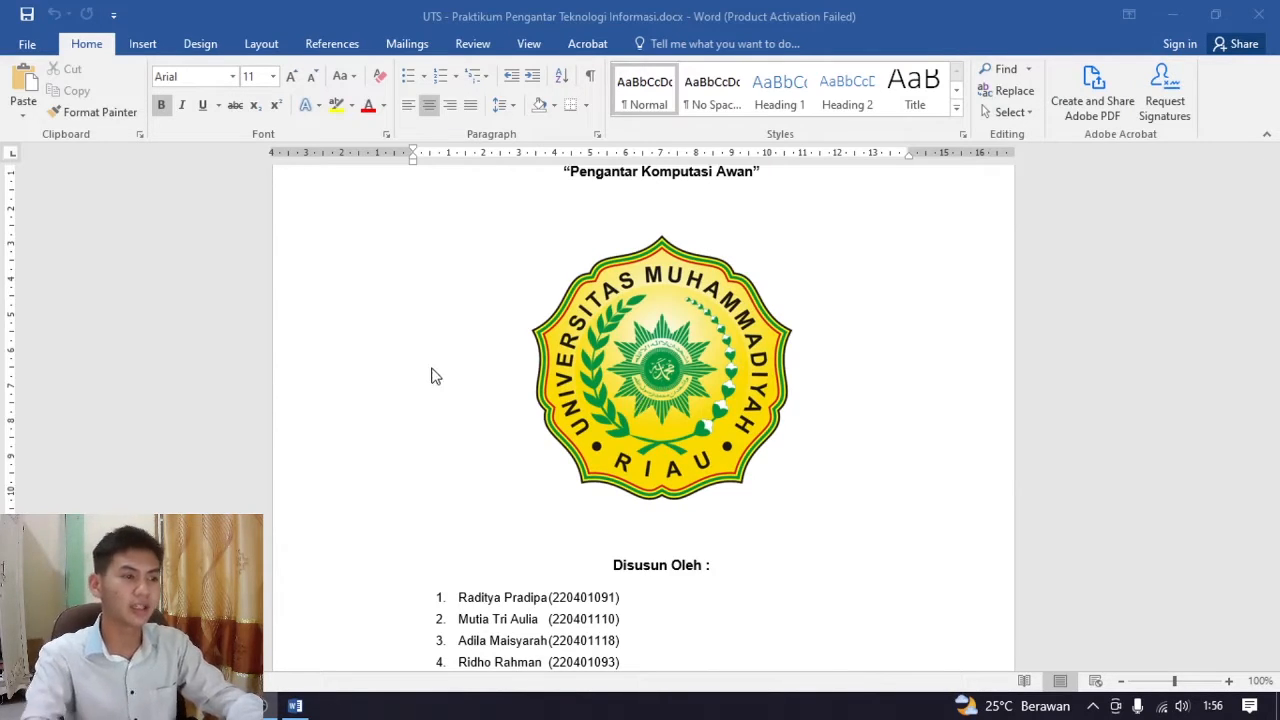
pyautogui.scroll(-5, 606, 374)
pyautogui.scroll(8, 720, 405)
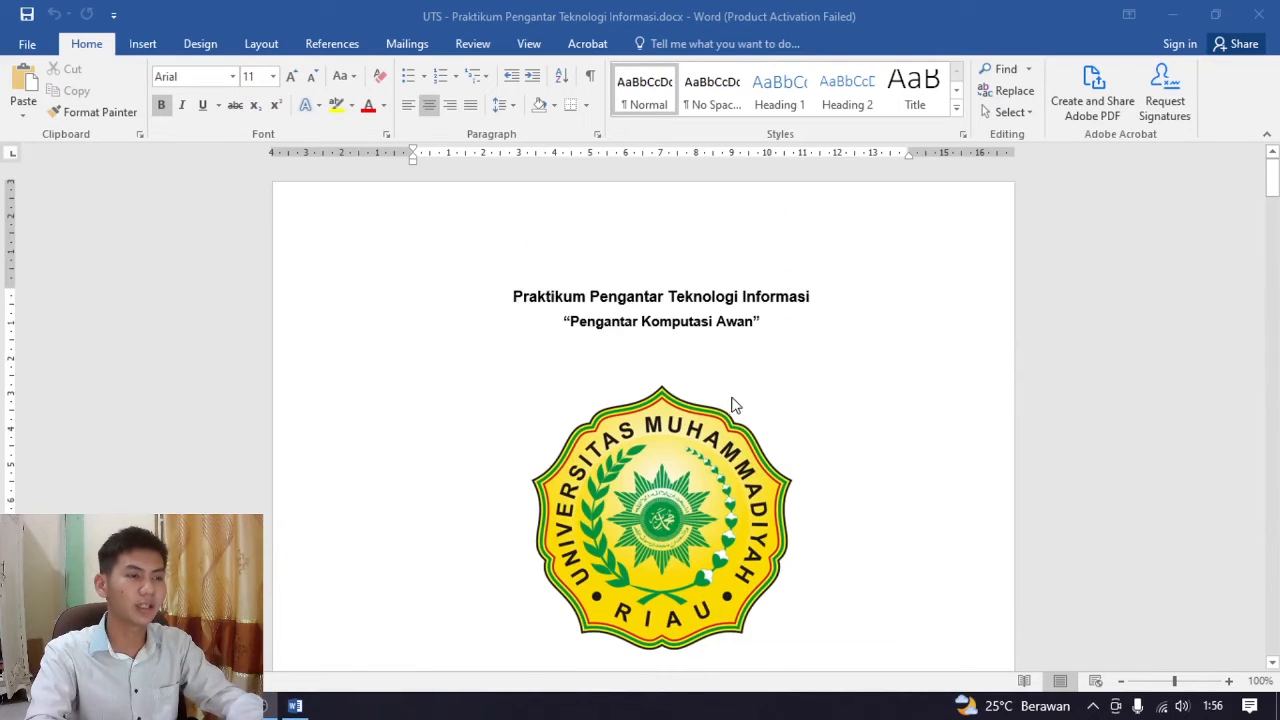
pyautogui.click(603, 303)
pyautogui.moveTo(511, 297); pyautogui.dragTo(871, 311)
pyautogui.click(840, 366)
pyautogui.scroll(-3, 837, 373)
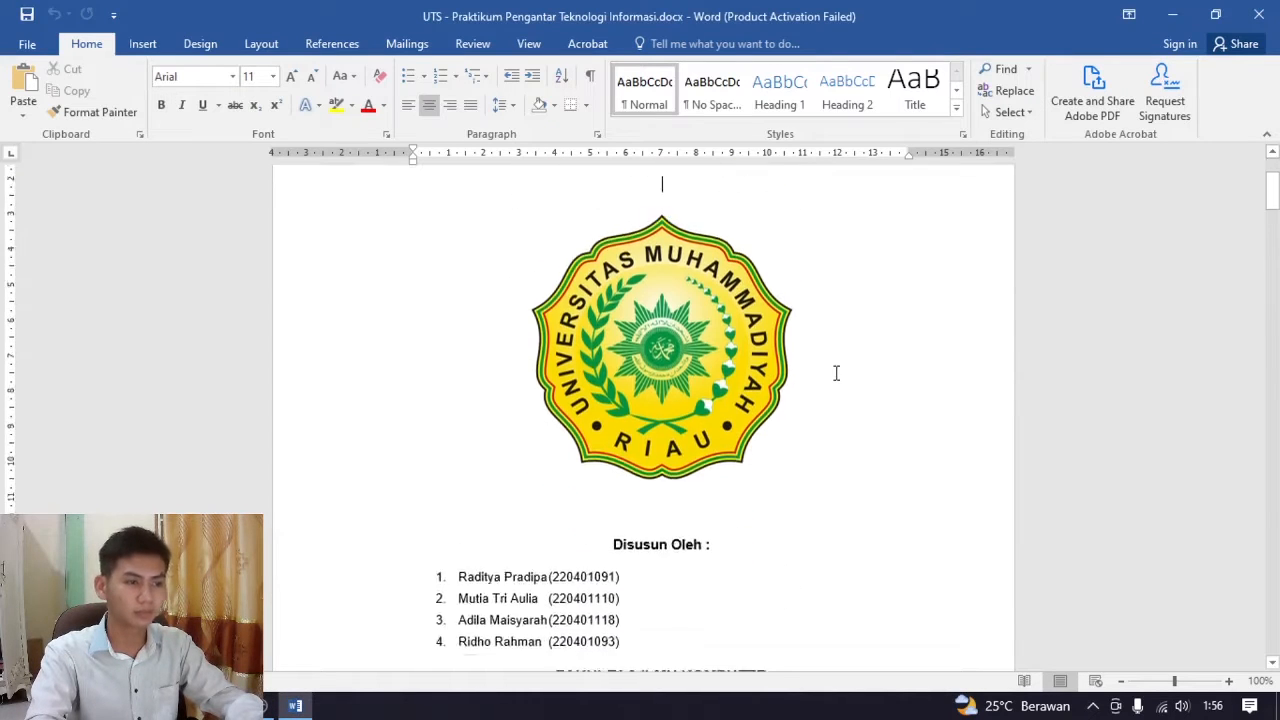
pyautogui.scroll(-2, 837, 380)
pyautogui.scroll(5, 837, 391)
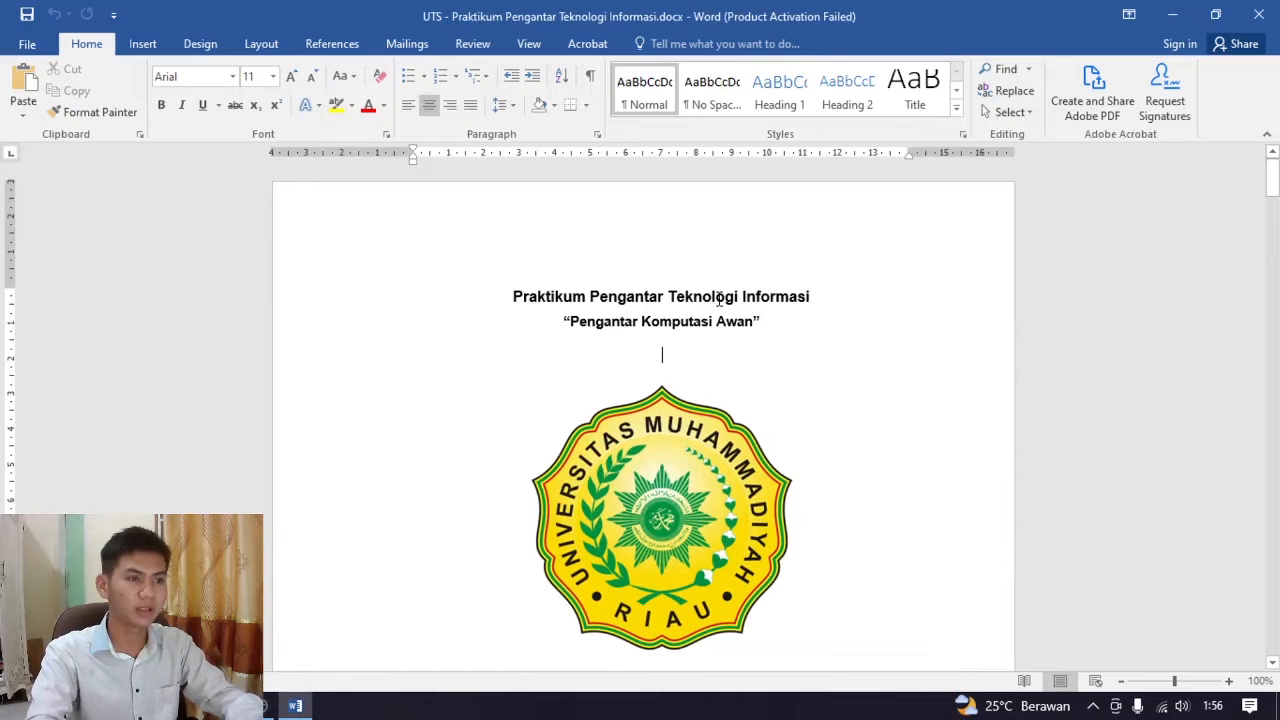
pyautogui.tripleClick(714, 327)
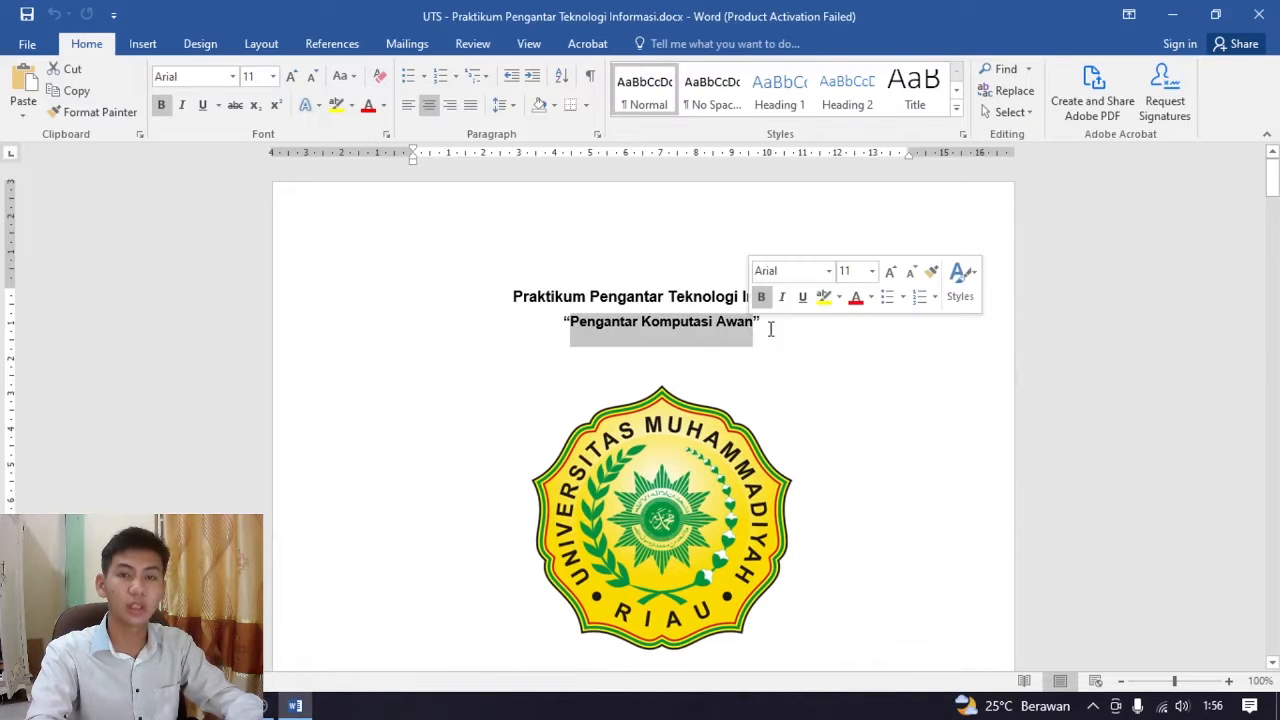
pyautogui.click(768, 340)
pyautogui.scroll(-4, 773, 362)
pyautogui.scroll(2, 735, 312)
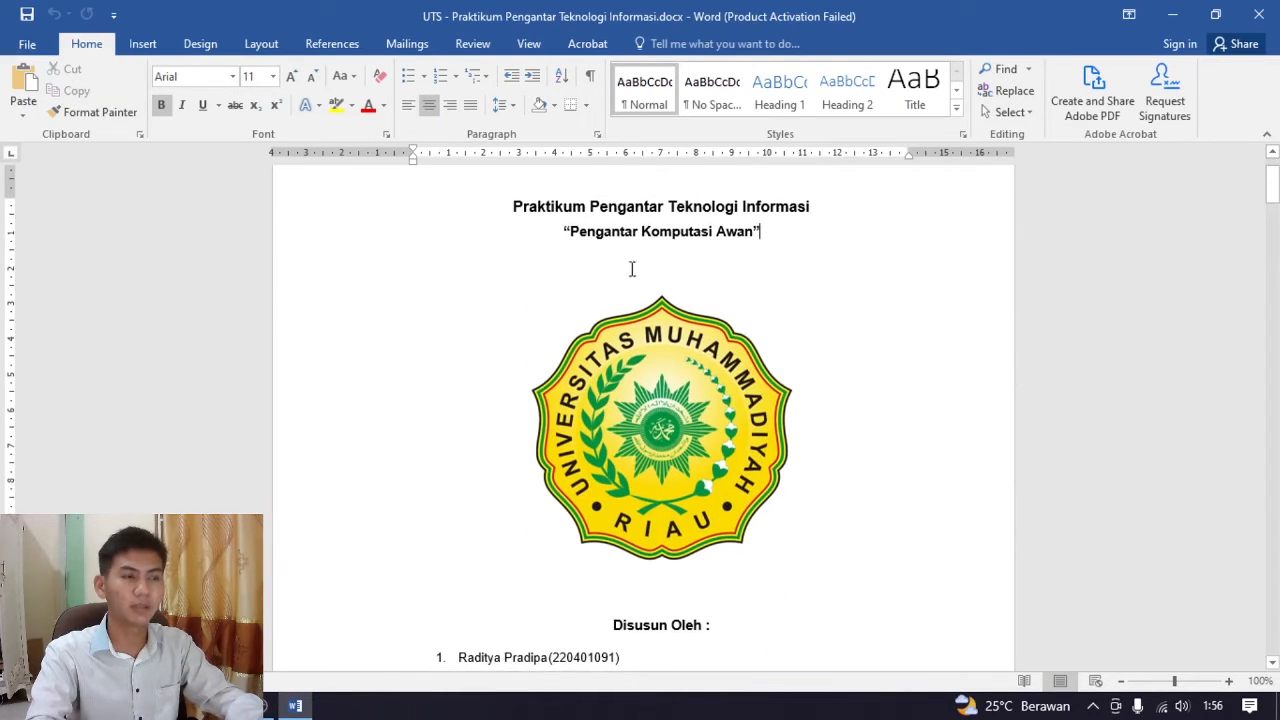
# Show the formatting marks and place the cursor after the page break at the end of the cover page
pyautogui.click(592, 80)
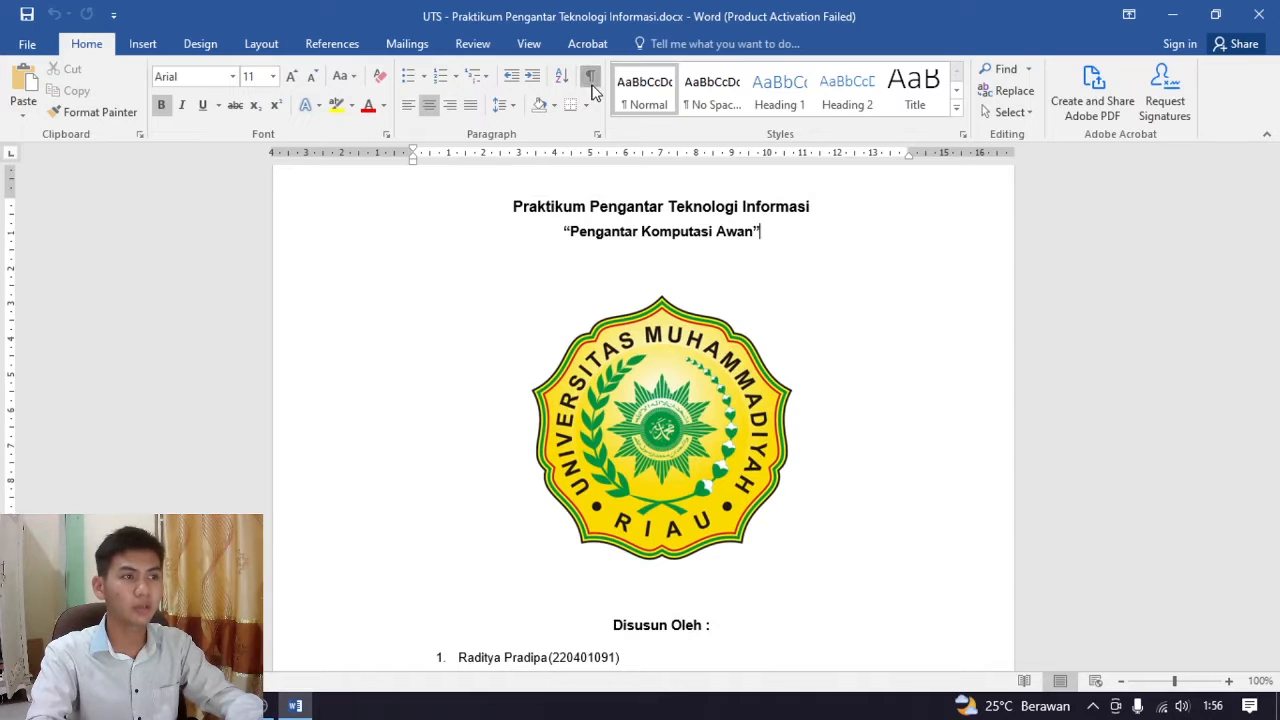
pyautogui.scroll(-3, 705, 270)
pyautogui.scroll(-3, 748, 381)
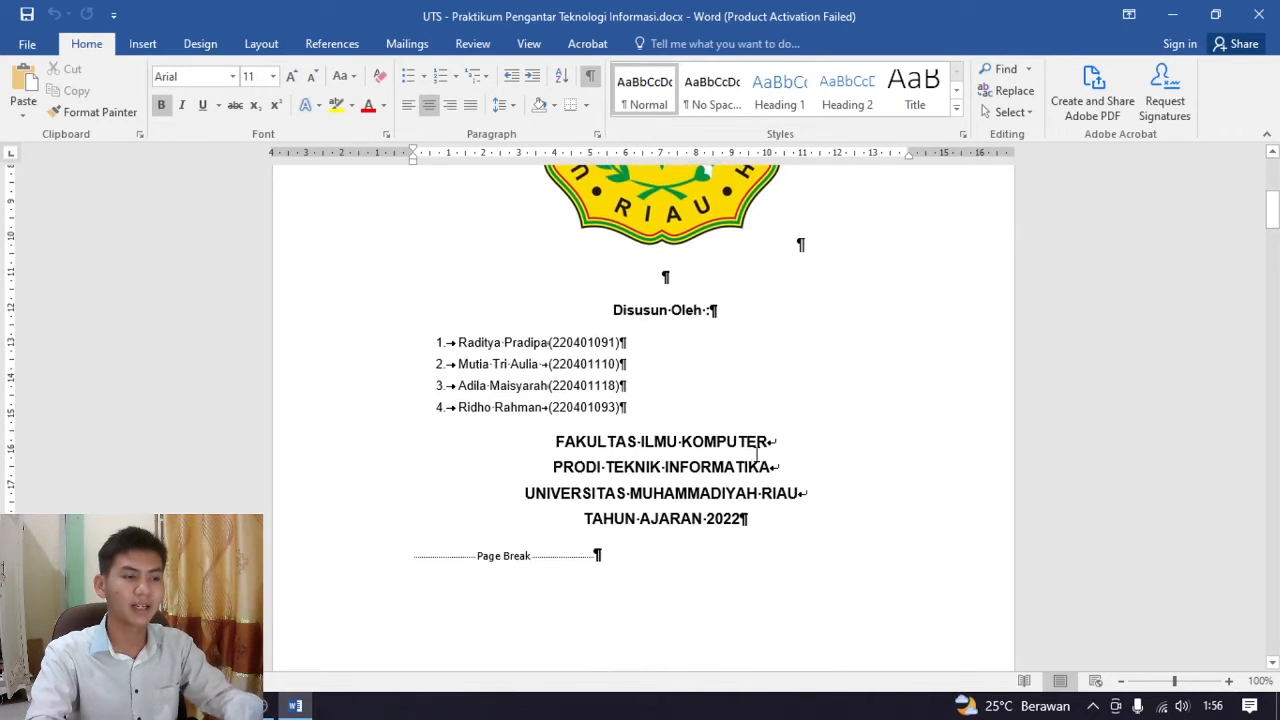
pyautogui.click(703, 548)
pyautogui.scroll(-8, 734, 529)
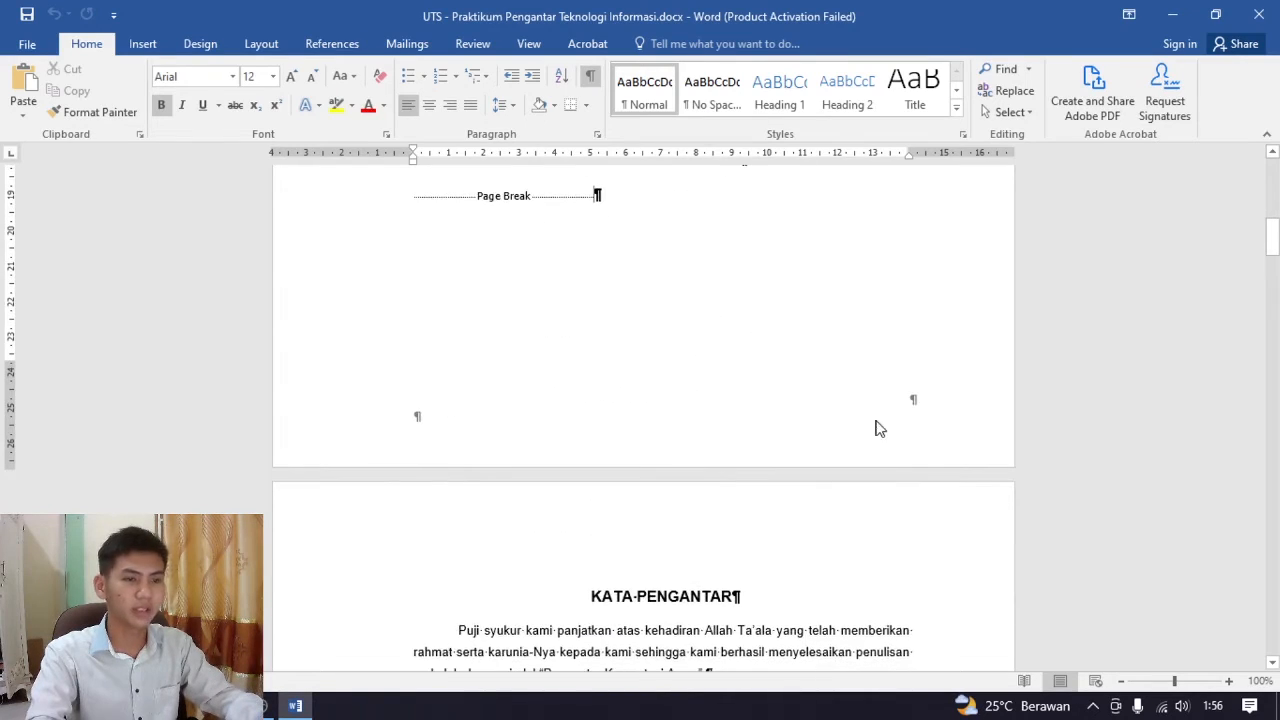
pyautogui.scroll(-14, 920, 405)
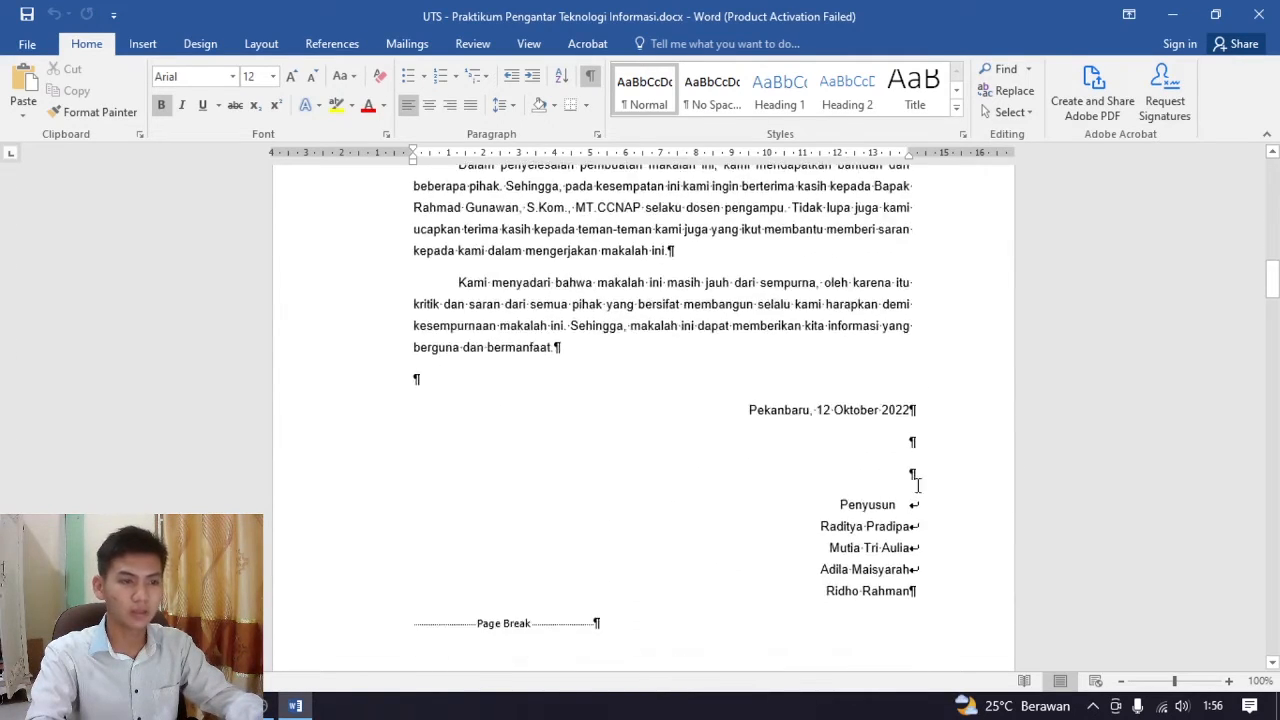
pyautogui.scroll(20, 908, 466)
pyautogui.scroll(1, 692, 418)
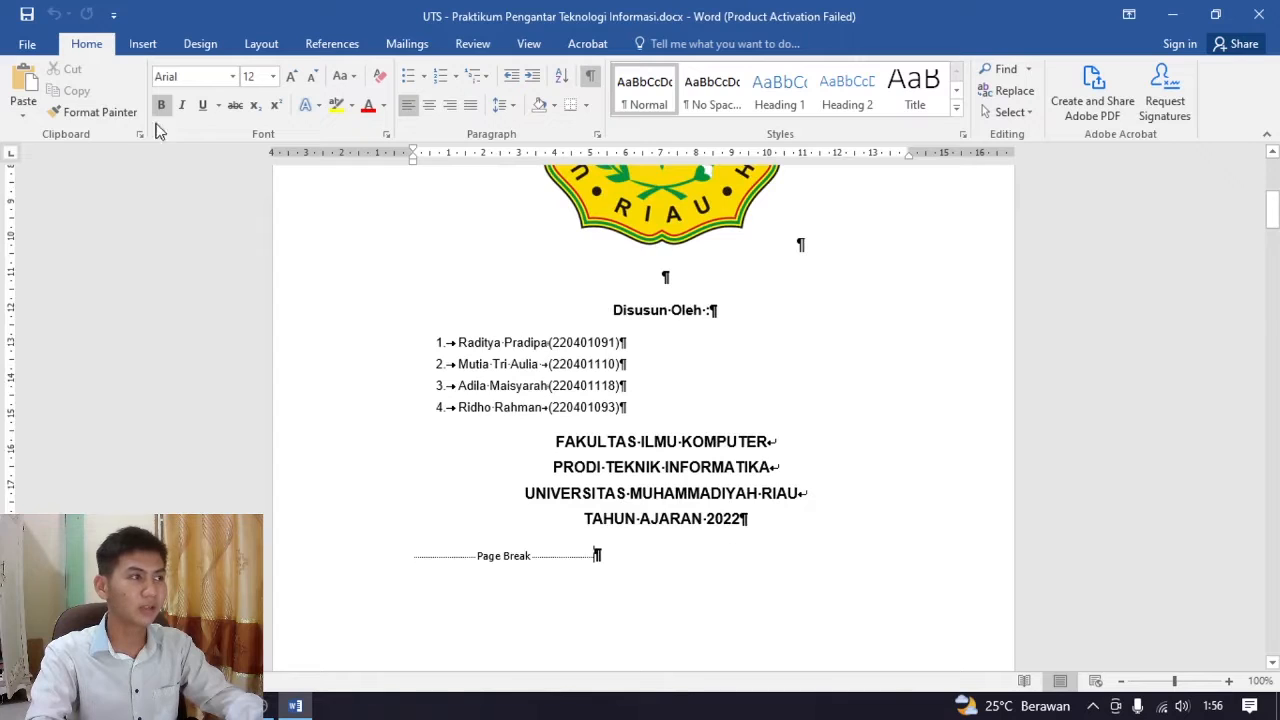
# Try to insert Plain Number 3 page numbers at the bottom of the page
pyautogui.click(143, 44)
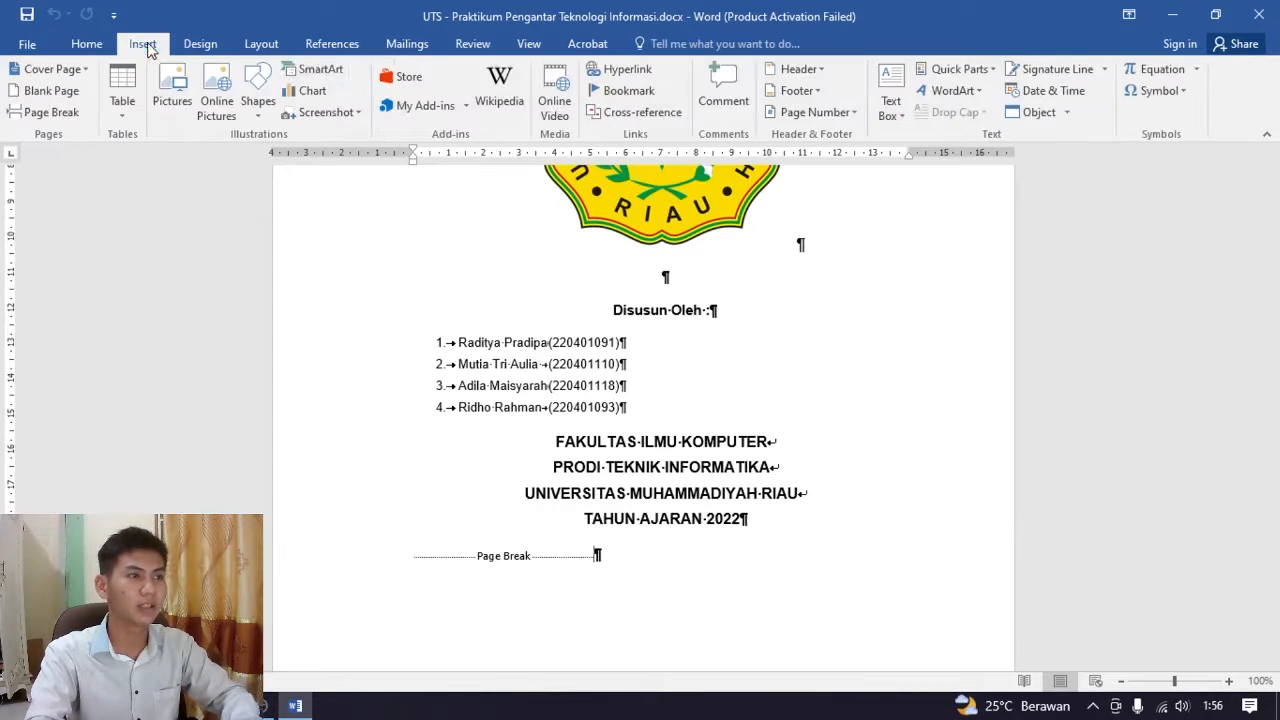
pyautogui.click(830, 114)
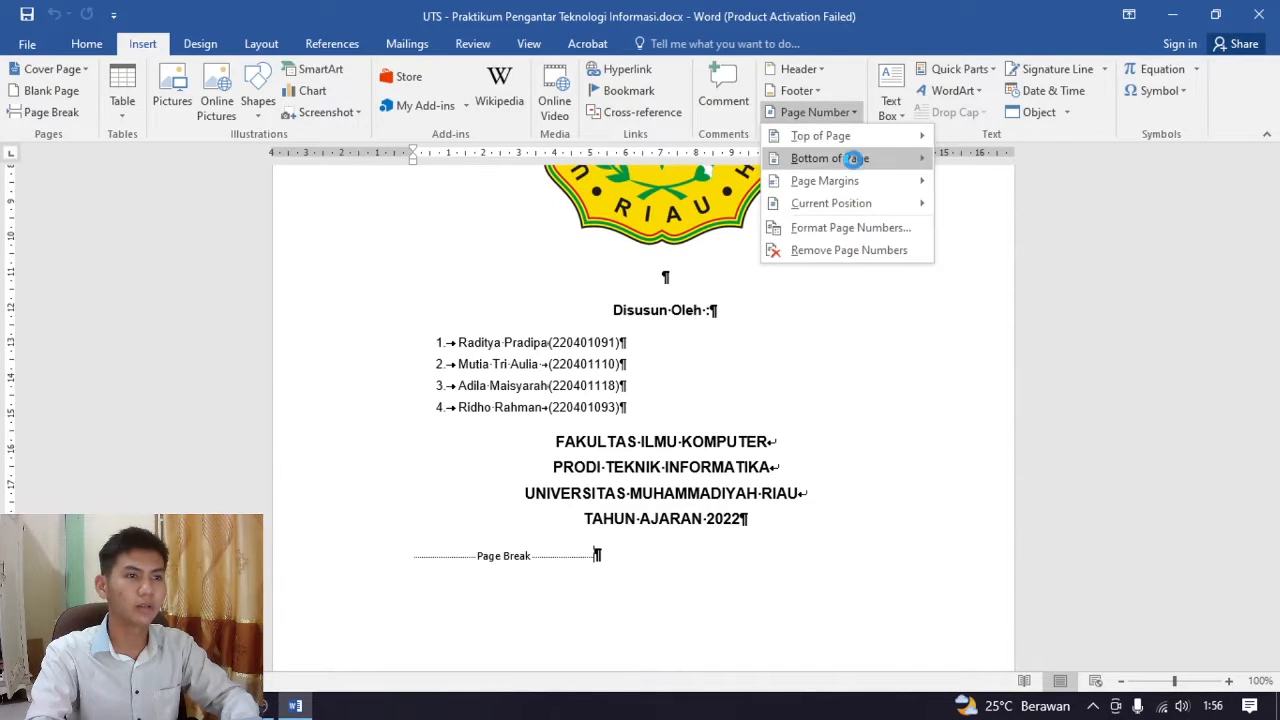
pyautogui.moveTo(847, 140)
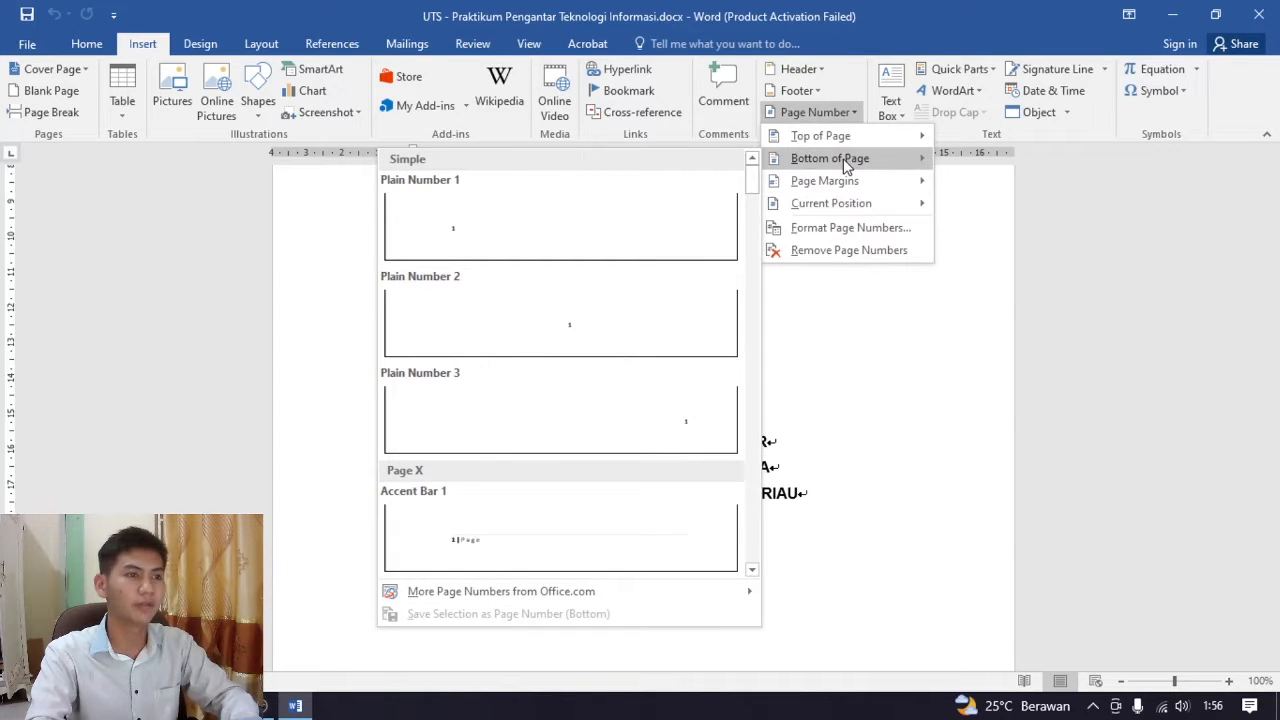
pyautogui.click(663, 423)
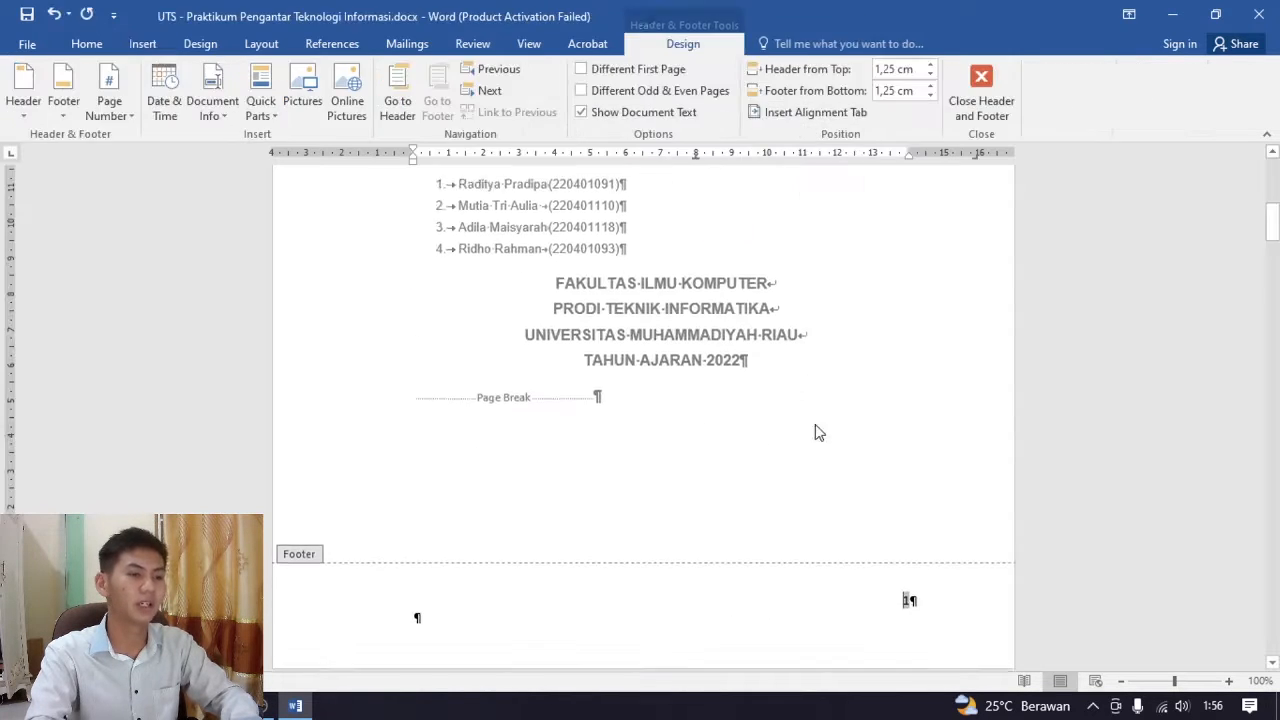
# Examine the page numbering in the footers from the cover page through KATA PENGANTAR to DAFTAR ISI
pyautogui.scroll(-2, 865, 450)
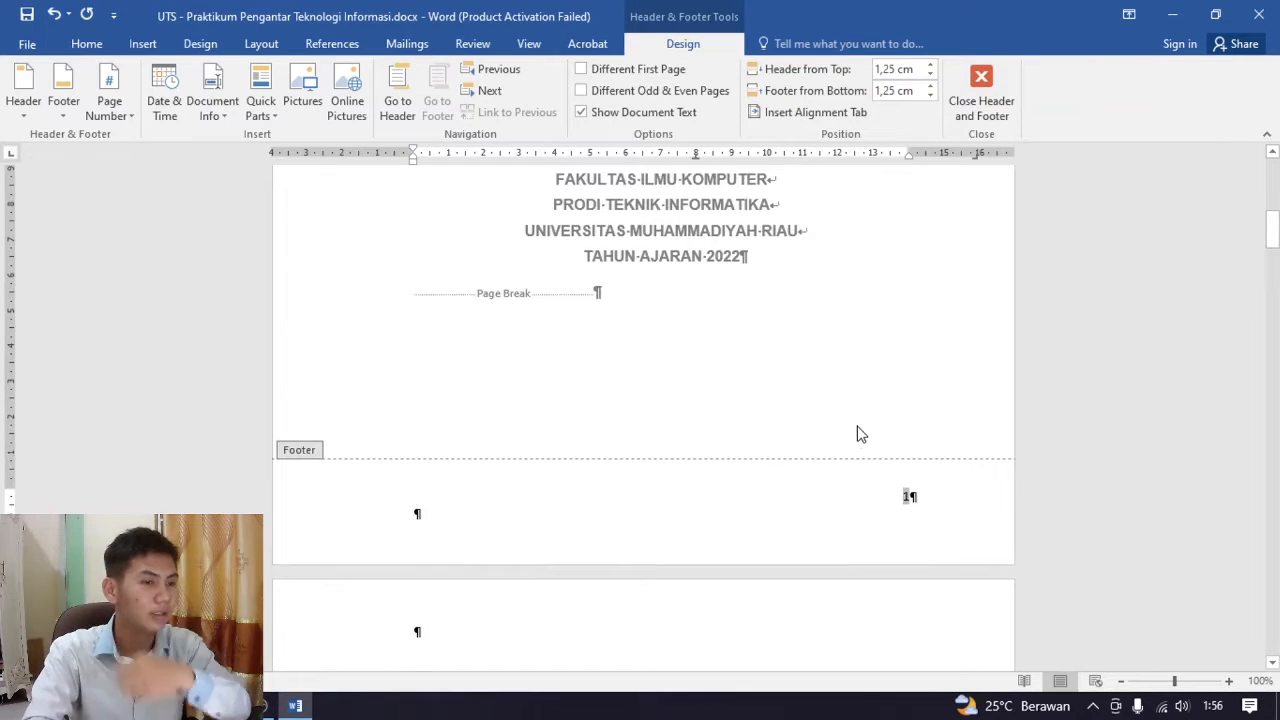
pyautogui.scroll(-6, 880, 420)
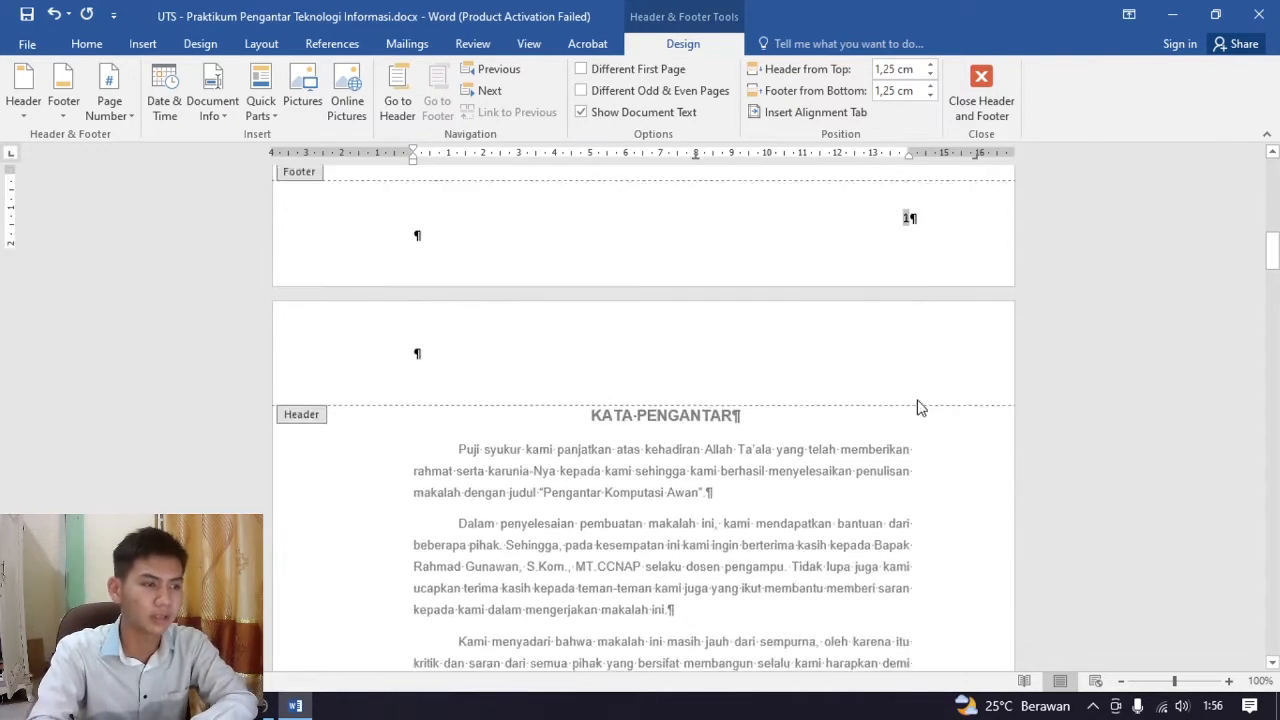
pyautogui.scroll(-20, 905, 450)
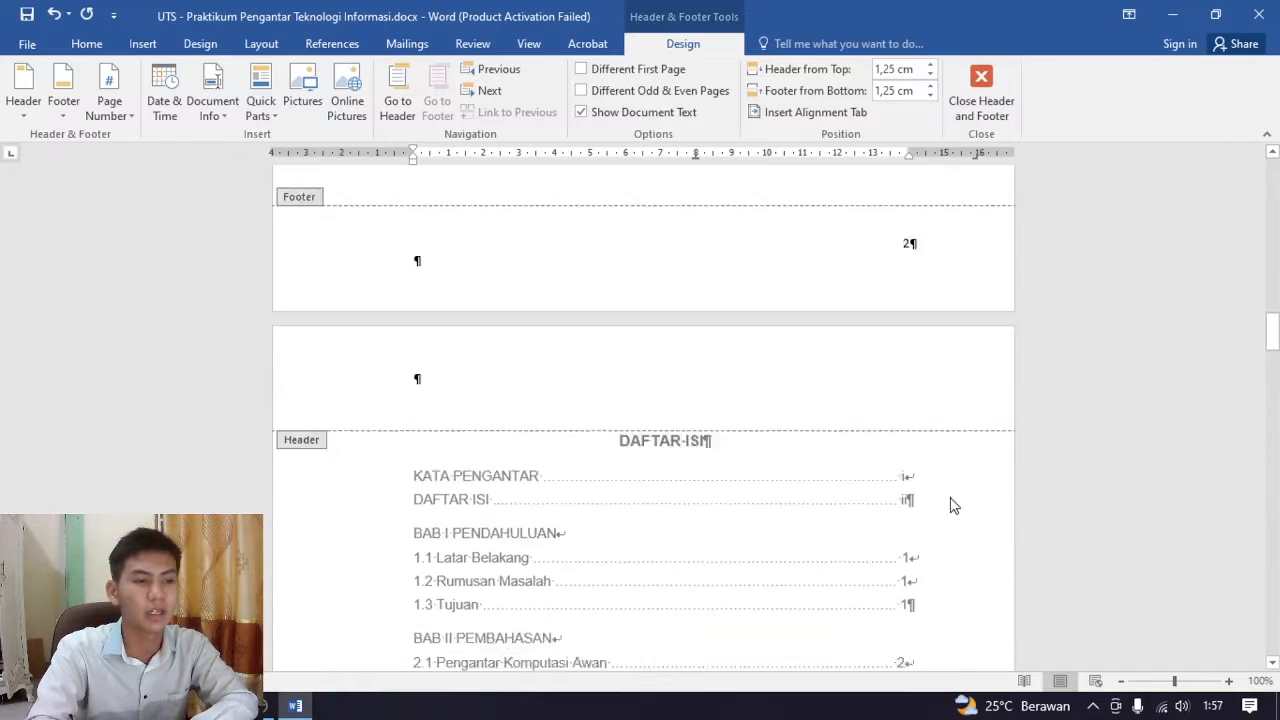
pyautogui.scroll(-16, 917, 503)
pyautogui.scroll(8, 880, 540)
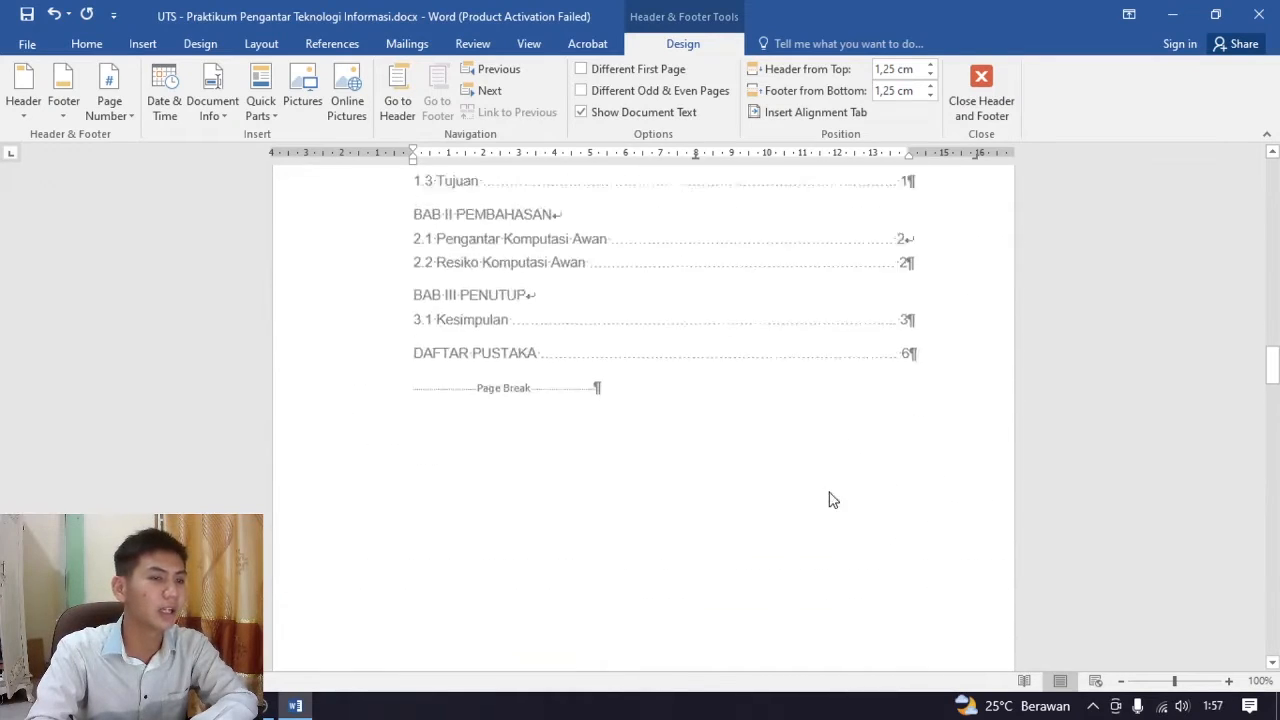
pyautogui.scroll(20, 830, 480)
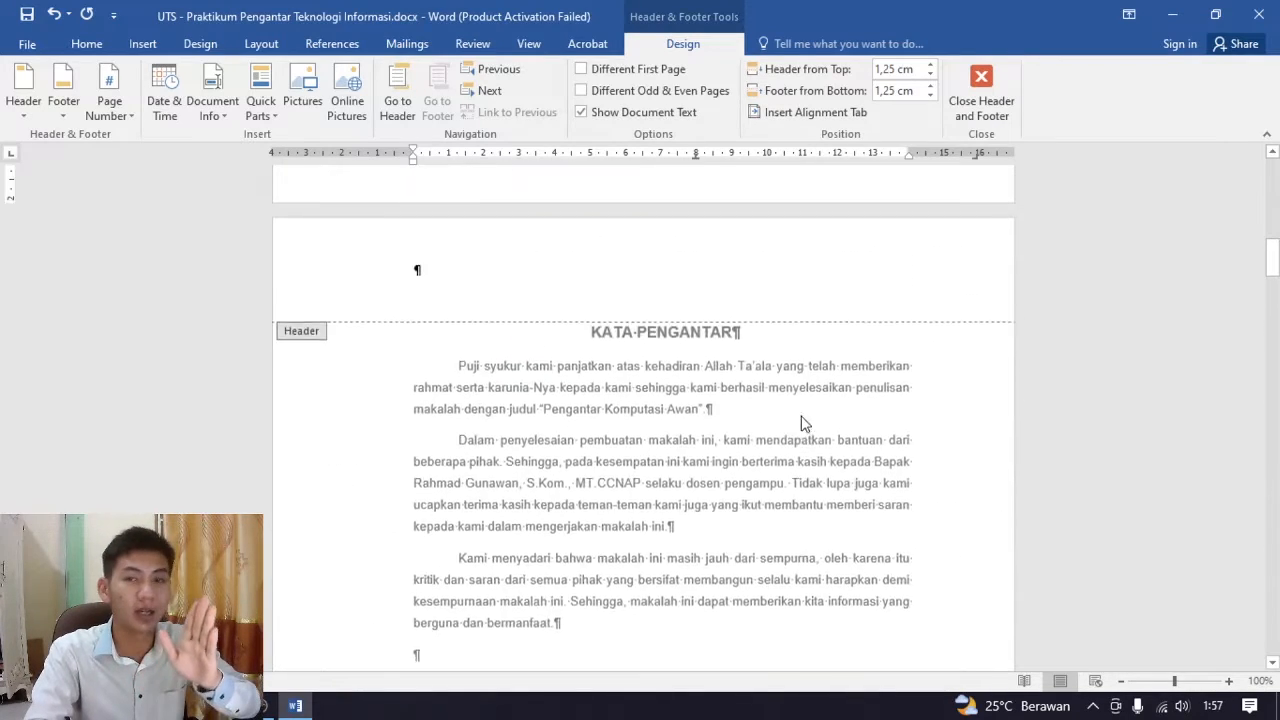
pyautogui.scroll(12, 810, 420)
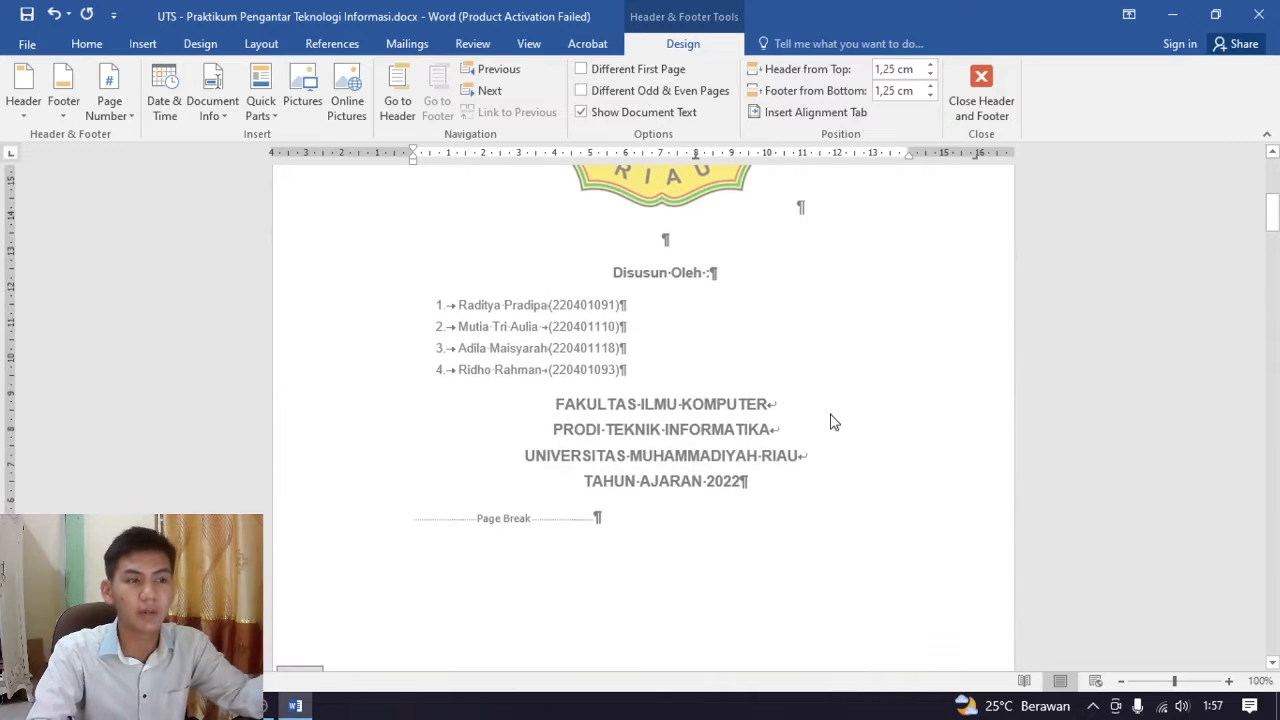
pyautogui.scroll(-10, 833, 420)
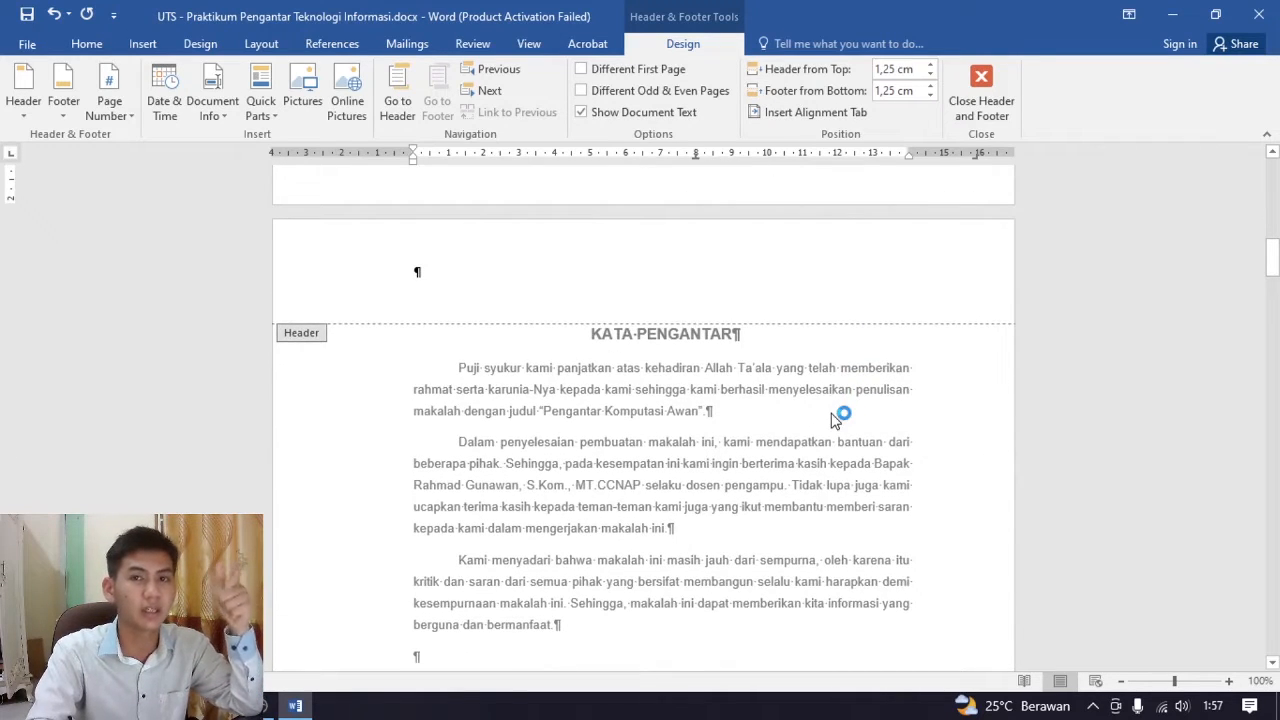
pyautogui.scroll(-3, 833, 420)
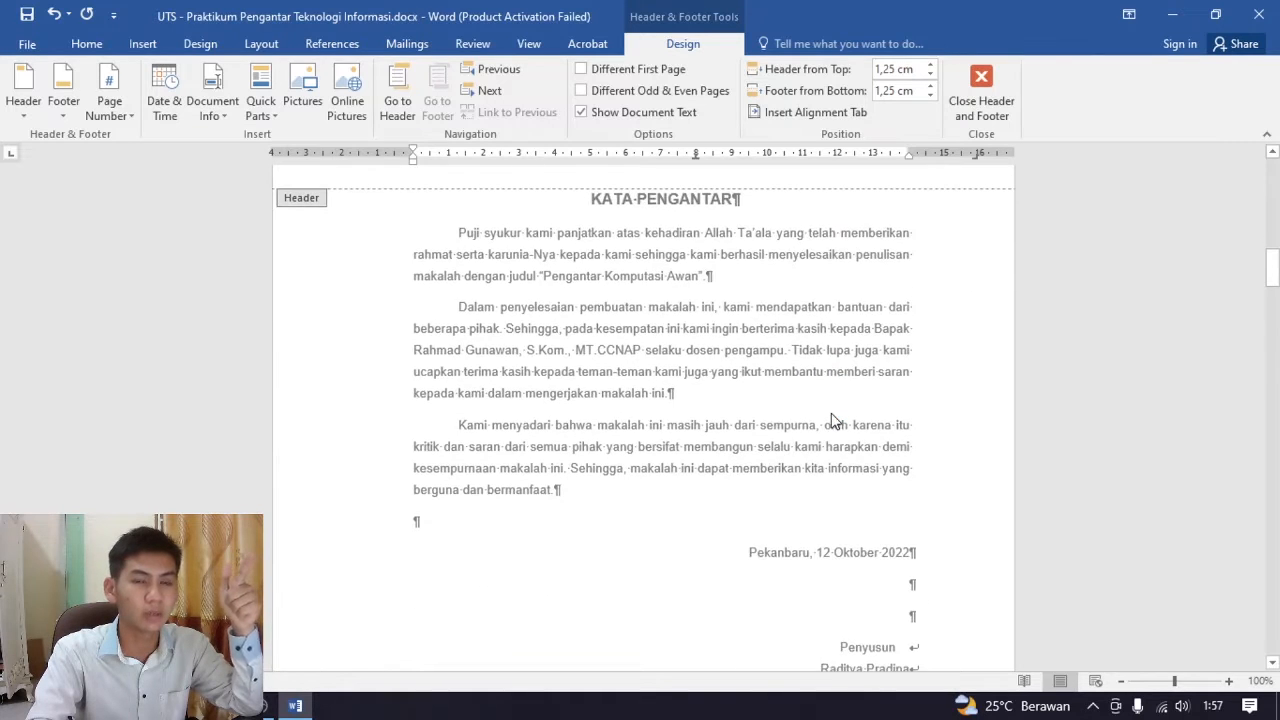
pyautogui.scroll(-7, 833, 420)
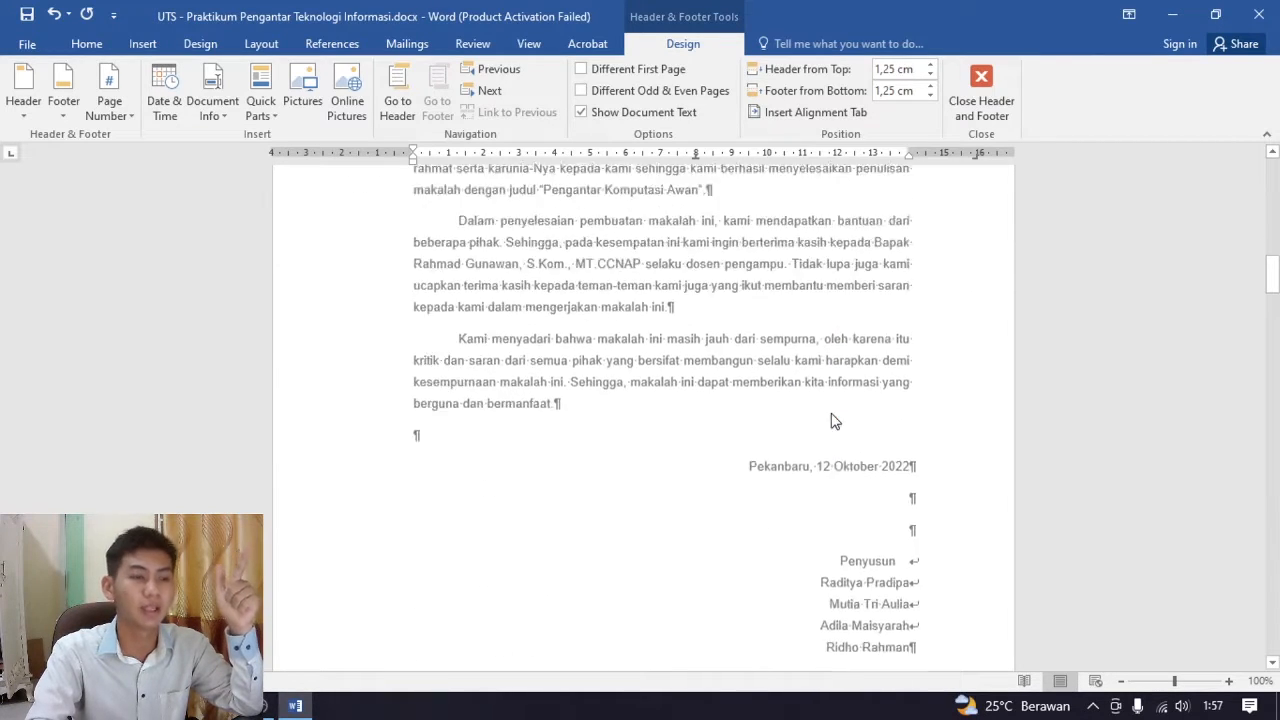
# Undo the page number insertion and leave header and footer editing
pyautogui.scroll(14, 829, 417)
pyautogui.scroll(3, 831, 410)
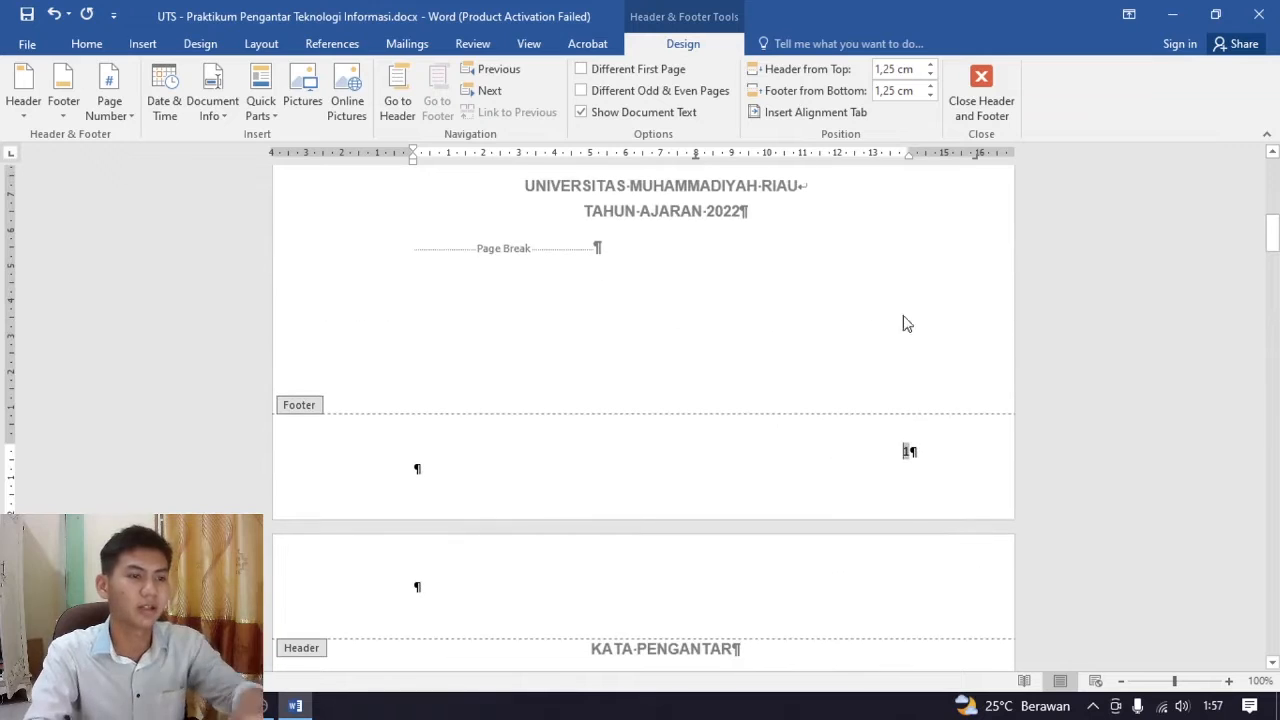
pyautogui.click(981, 95)
pyautogui.scroll(5, 757, 355)
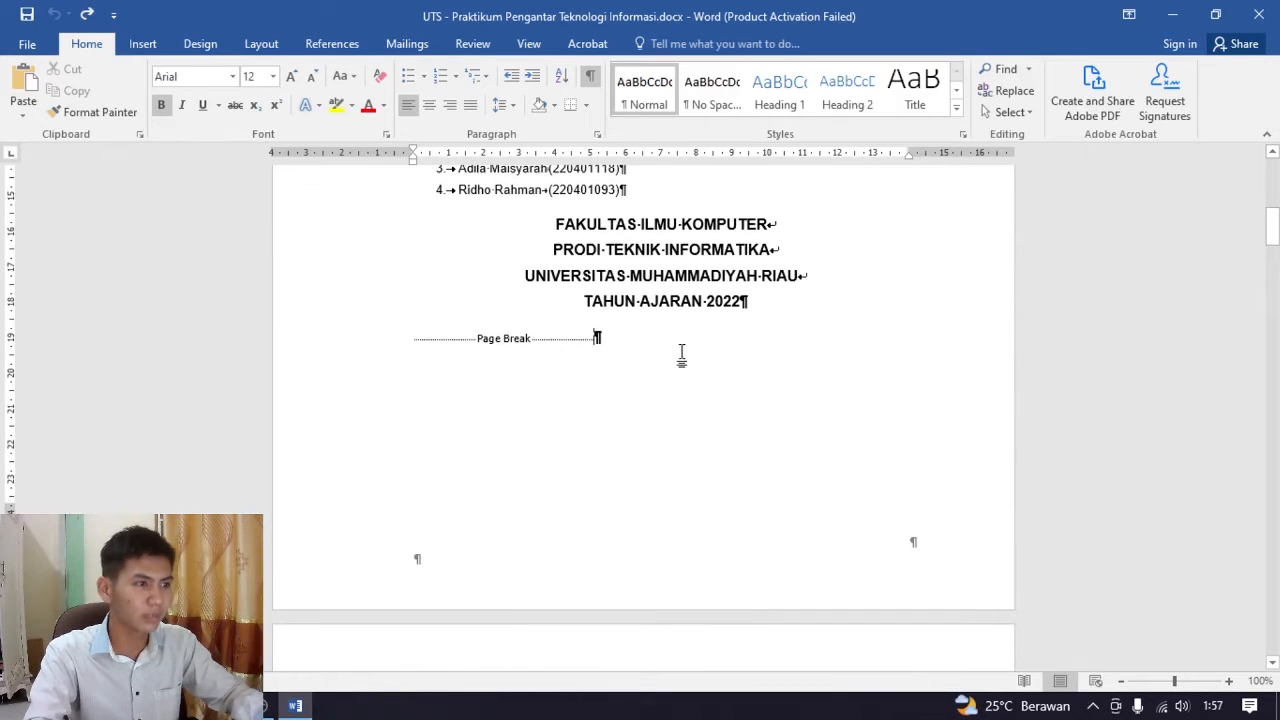
# Insert a continuous section break after the cover page's page break and delete the empty paragraph above the KATA PENGANTAR heading
pyautogui.scroll(-3, 720, 362)
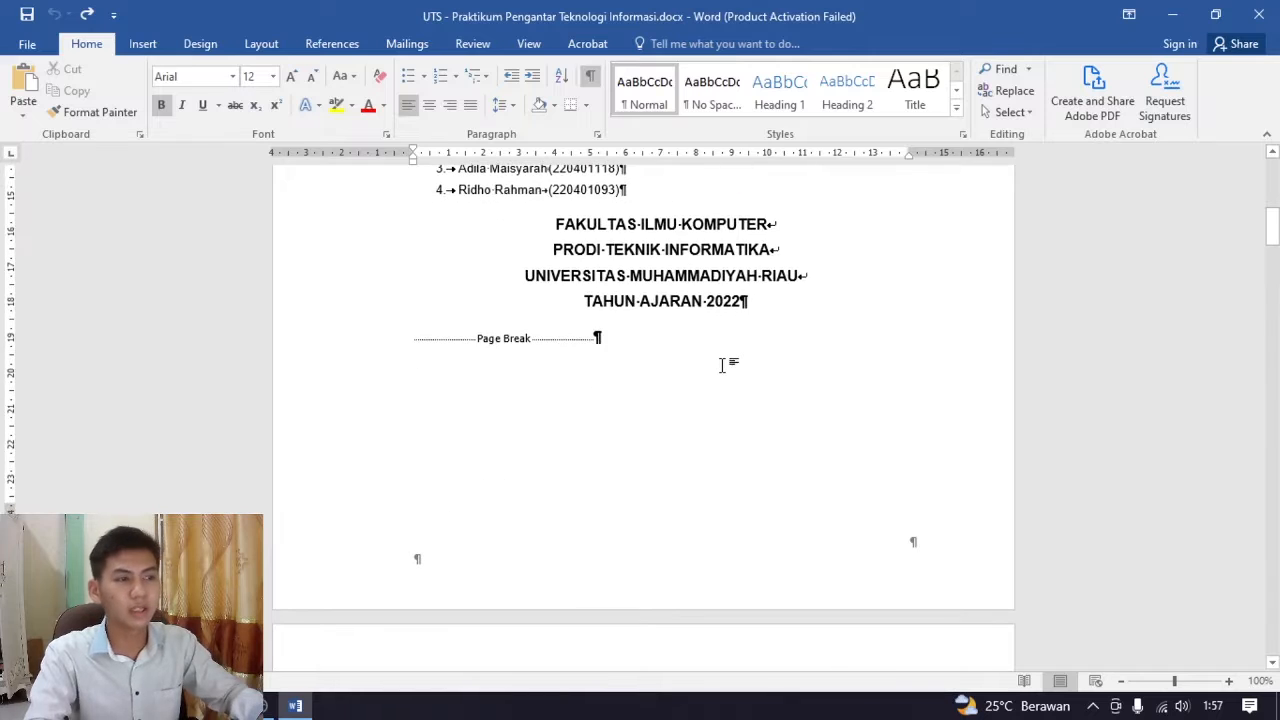
pyautogui.scroll(1, 722, 363)
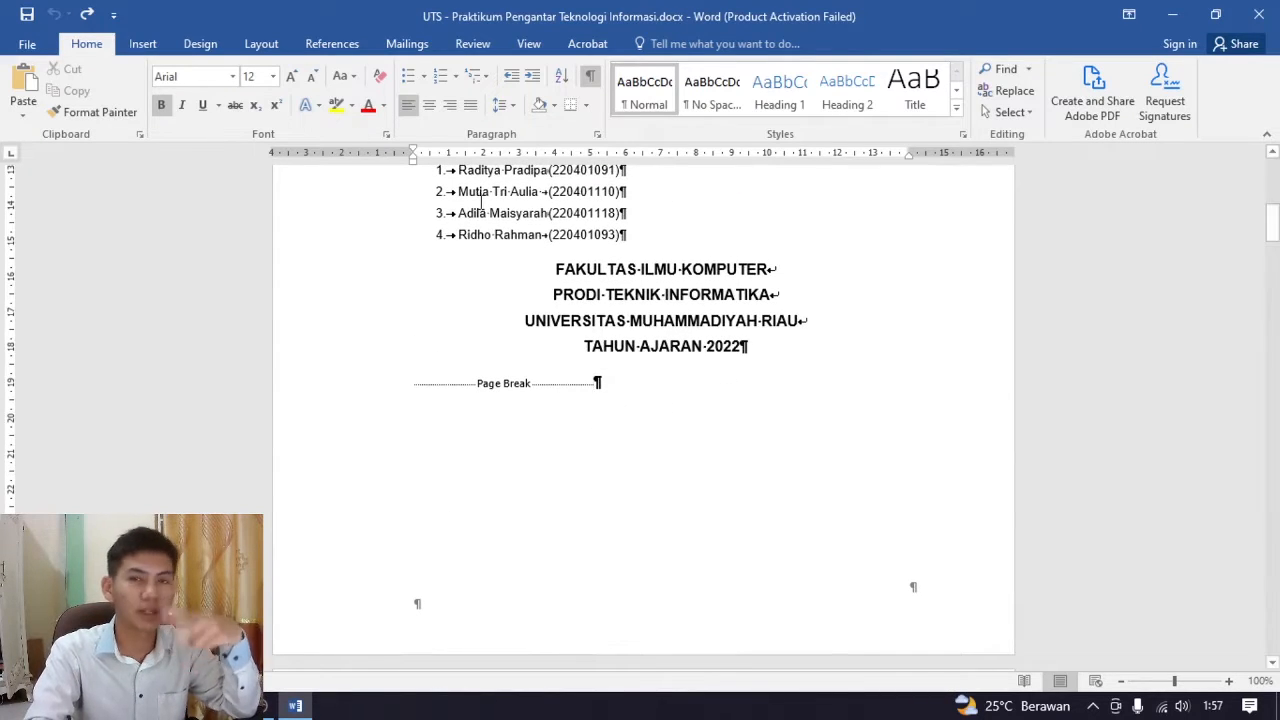
pyautogui.click(252, 52)
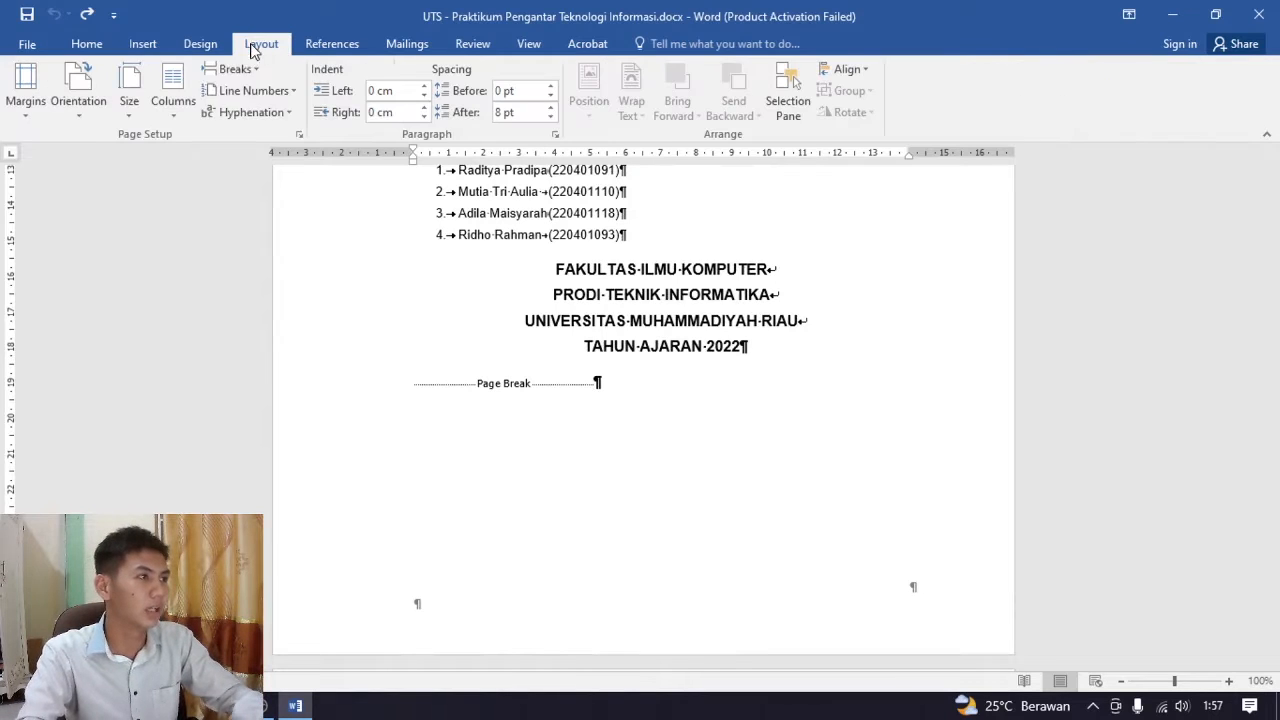
pyautogui.click(230, 69)
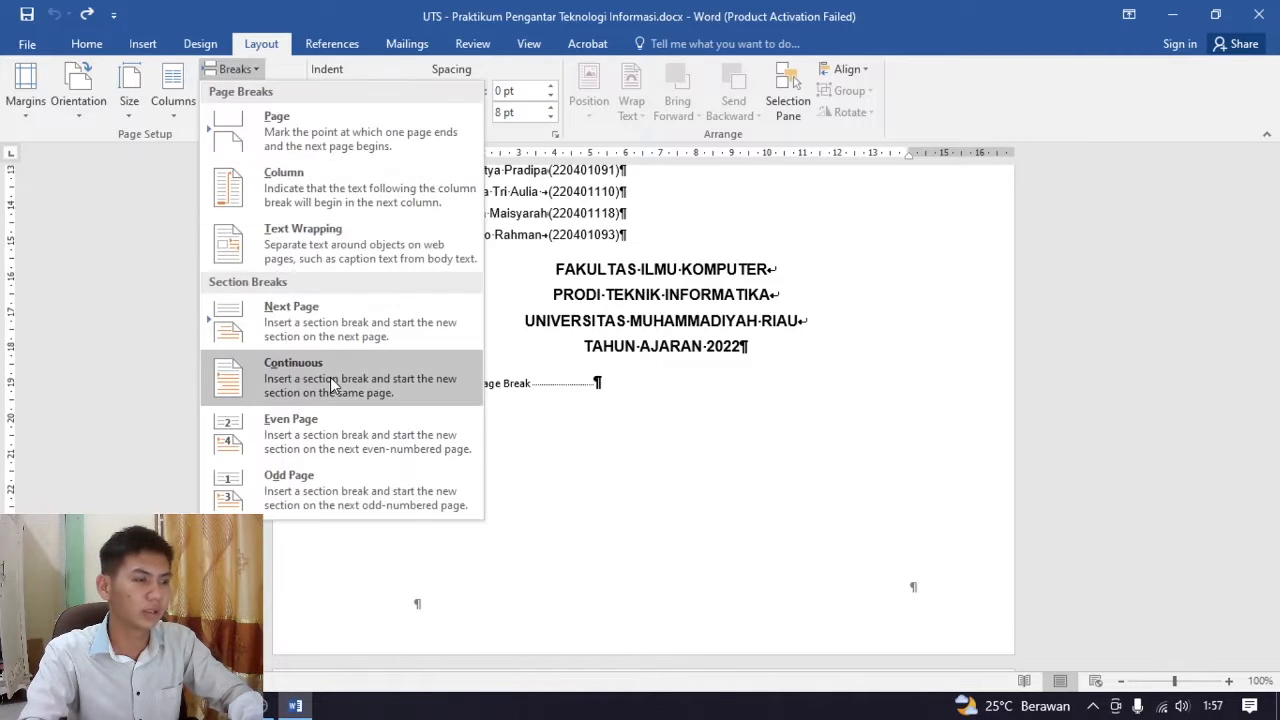
pyautogui.click(270, 380)
pyautogui.scroll(-2, 632, 448)
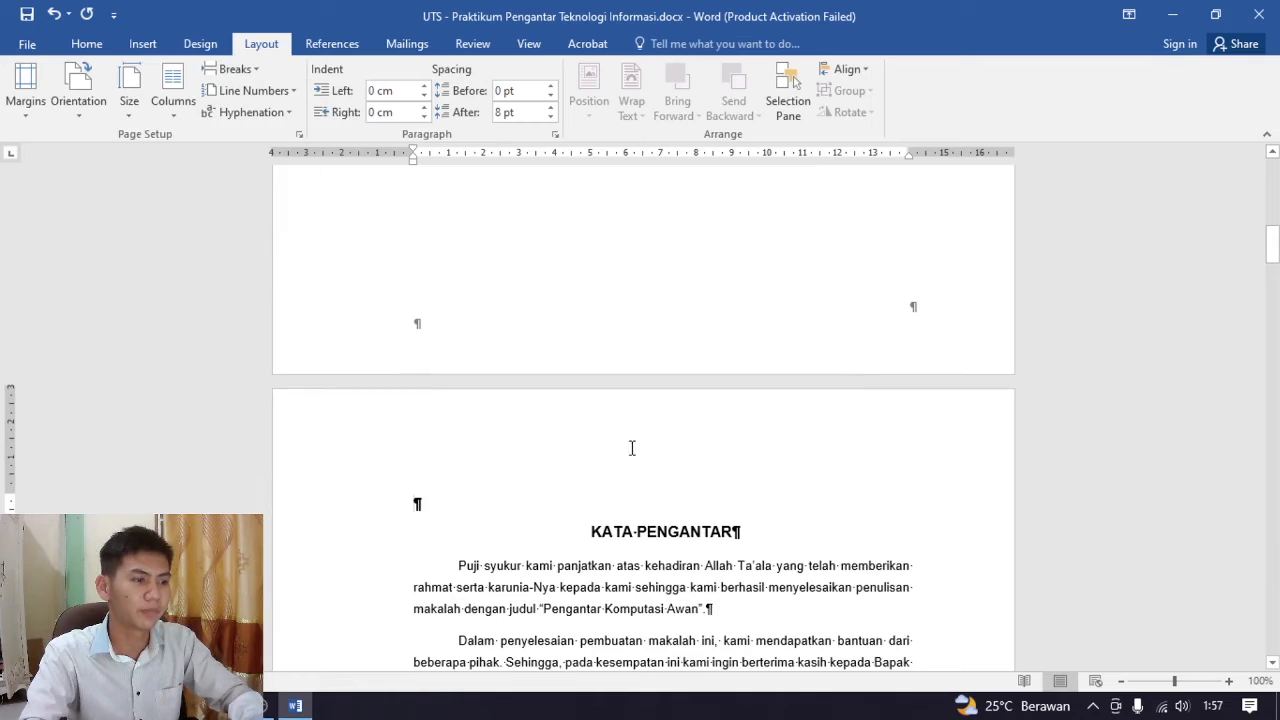
pyautogui.click(451, 503)
pyautogui.press('Delete')
pyautogui.scroll(-2, 654, 429)
pyautogui.scroll(5, 669, 418)
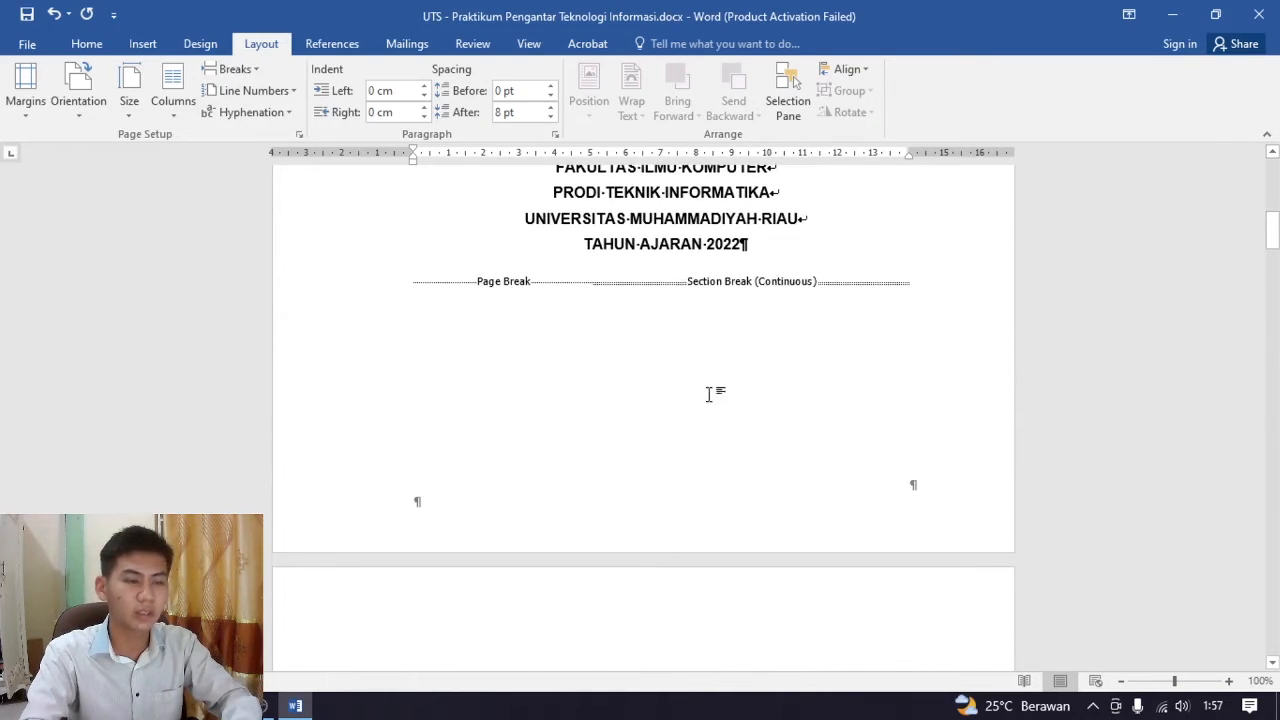
# Insert a continuous section break after the DAFTAR ISI page break and delete the empty paragraph above the BAB I PENDAHULUAN heading
pyautogui.scroll(-20, 650, 430)
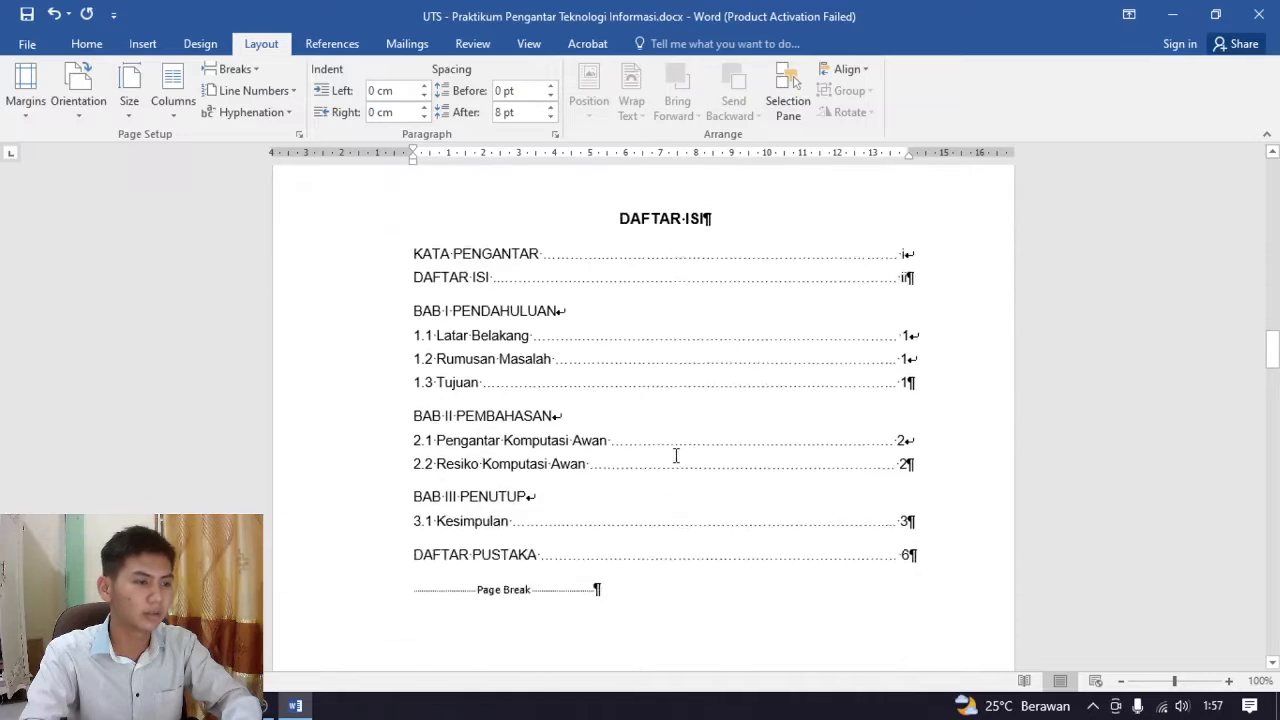
pyautogui.scroll(-3, 676, 456)
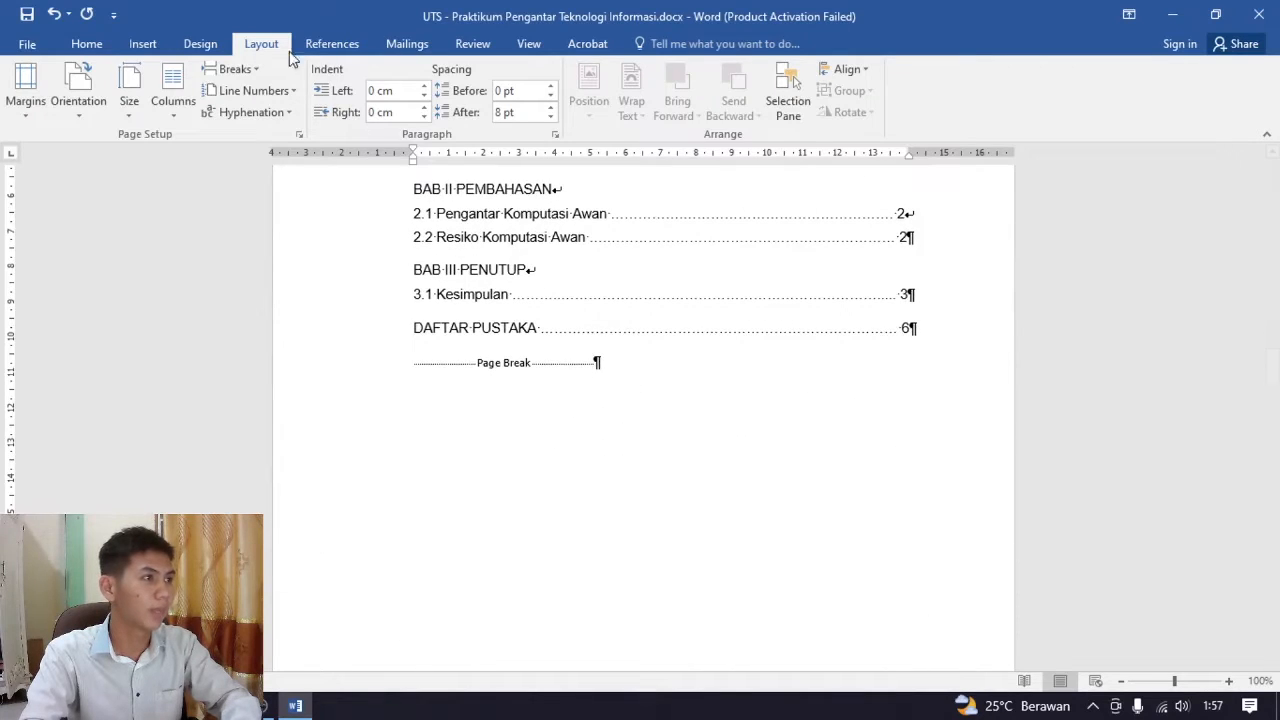
pyautogui.click(239, 72)
pyautogui.click(351, 376)
pyautogui.scroll(-12, 343, 380)
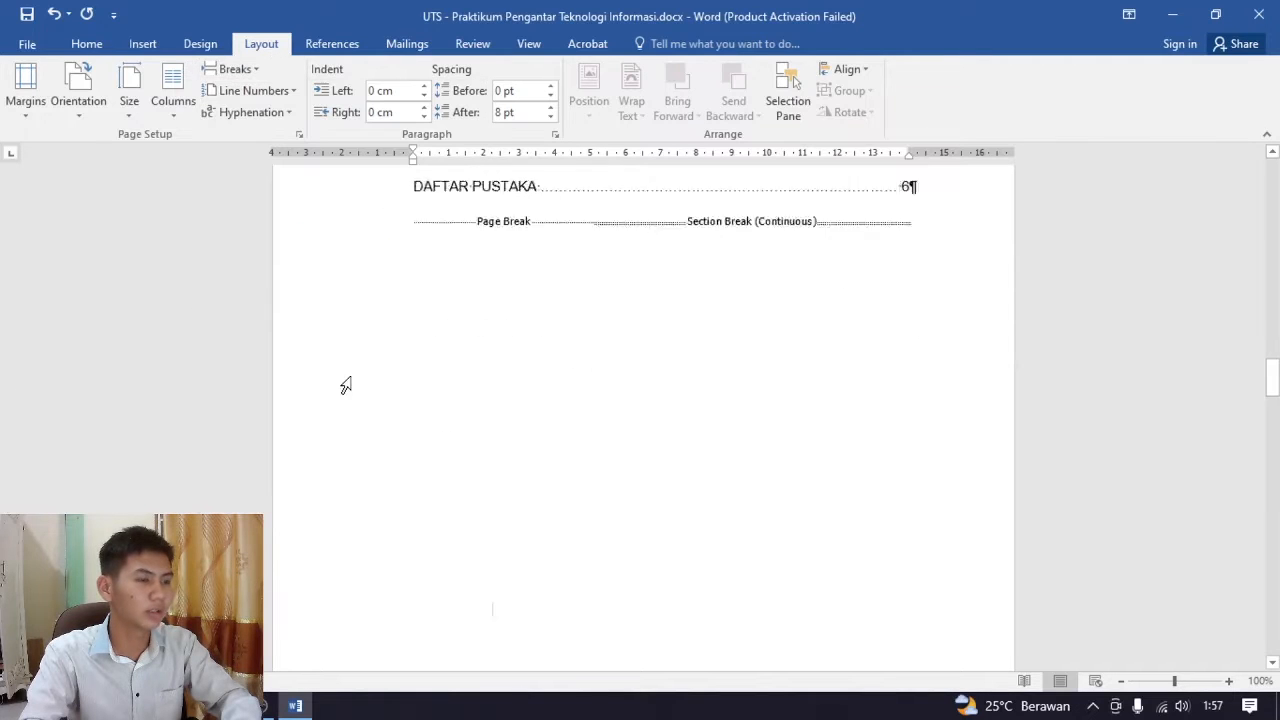
pyautogui.click(433, 551)
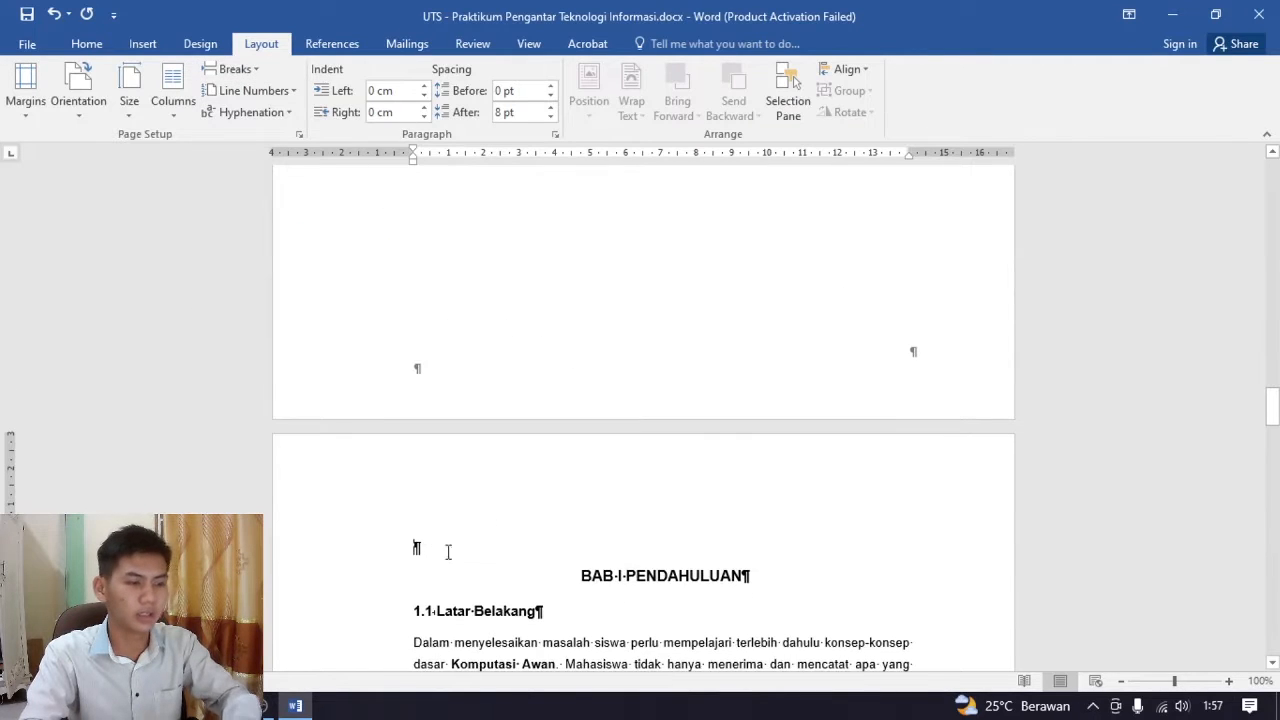
pyautogui.press('Delete')
# Insert Plain Number 3 page numbers at the bottom of the page, starting from the cover page
pyautogui.scroll(5, 745, 457)
pyautogui.scroll(-3, 763, 449)
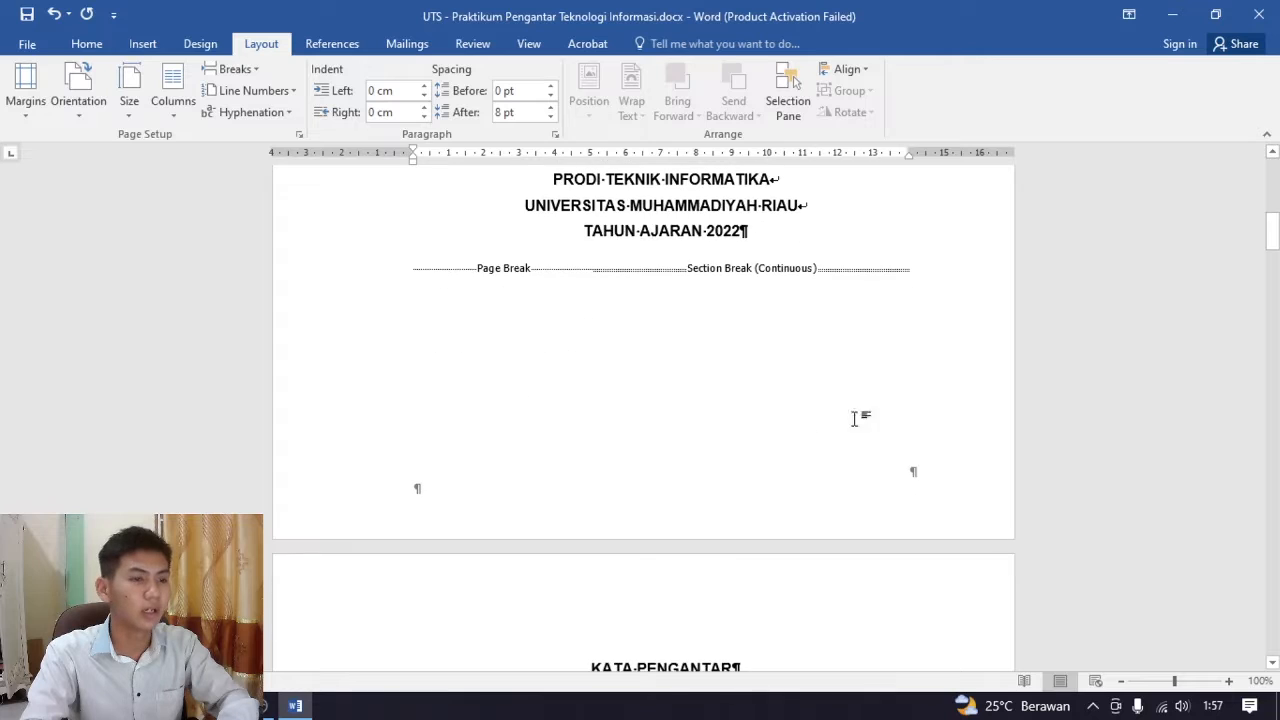
pyautogui.click(902, 297)
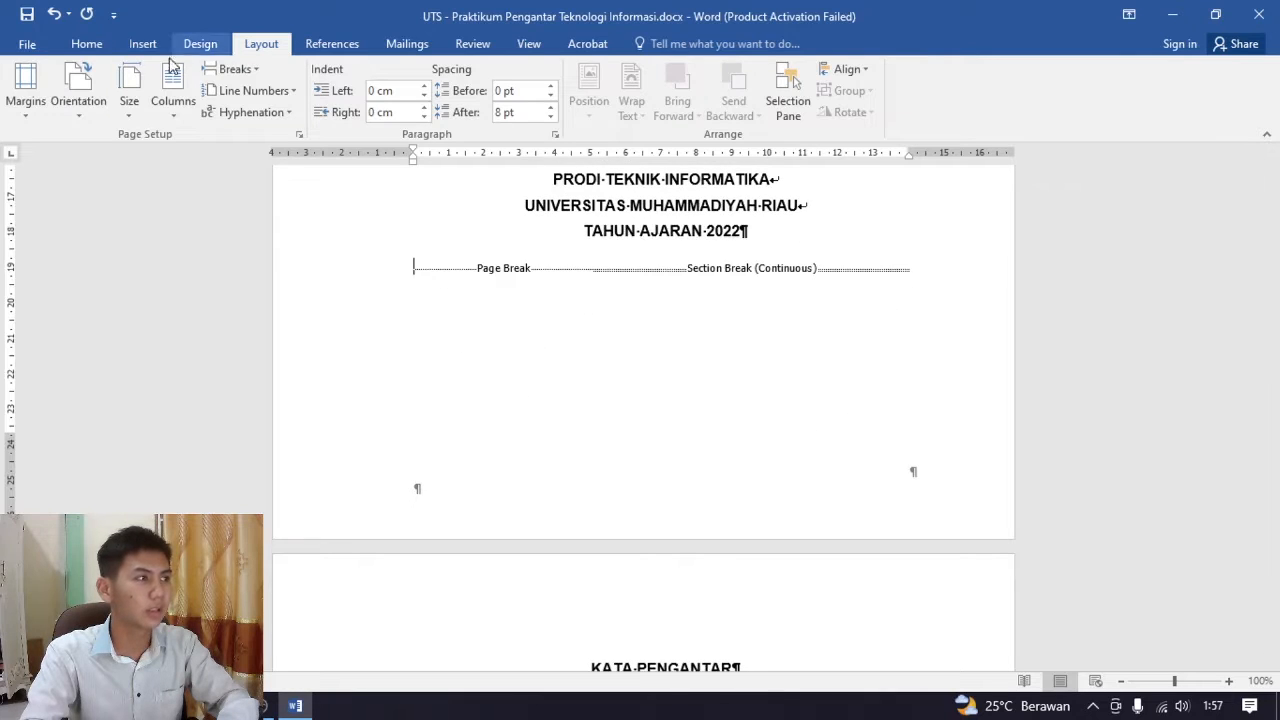
pyautogui.click(142, 43)
pyautogui.click(812, 113)
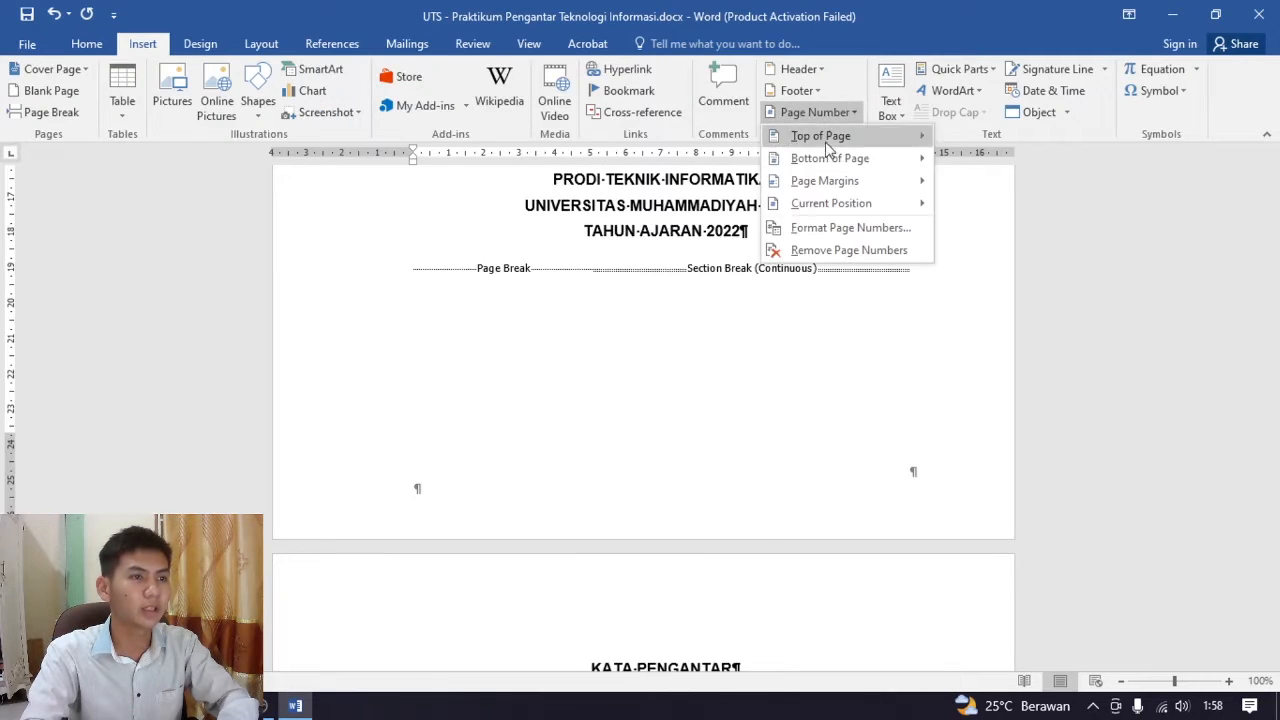
pyautogui.moveTo(840, 160)
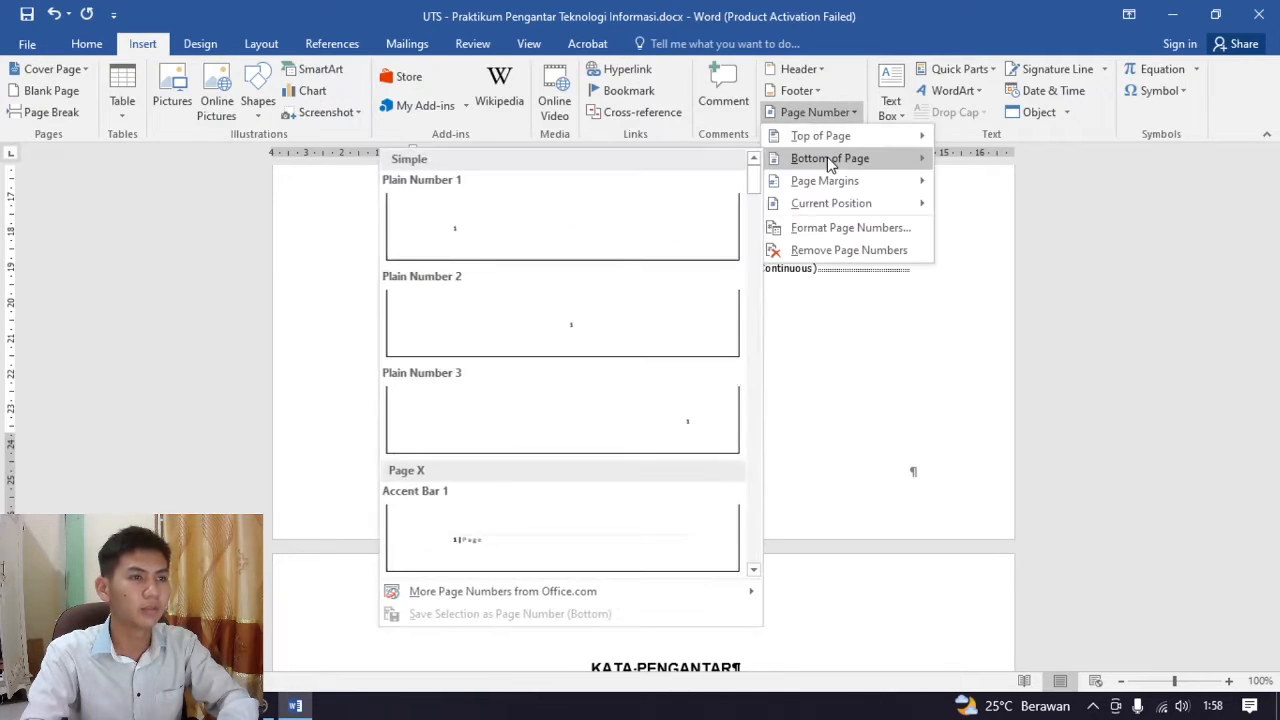
pyautogui.click(645, 422)
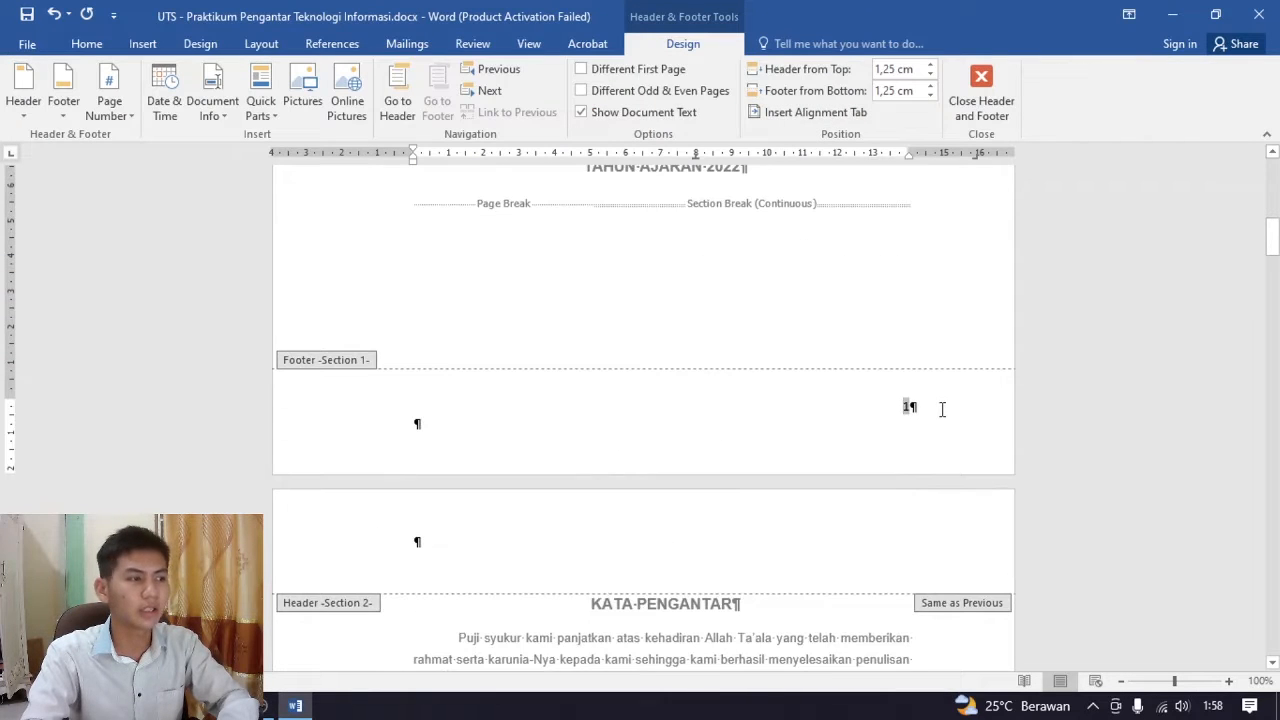
# Examine the footer page numbers and section labels on the cover page and the KATA PENGANTAR page
pyautogui.scroll(-1, 942, 408)
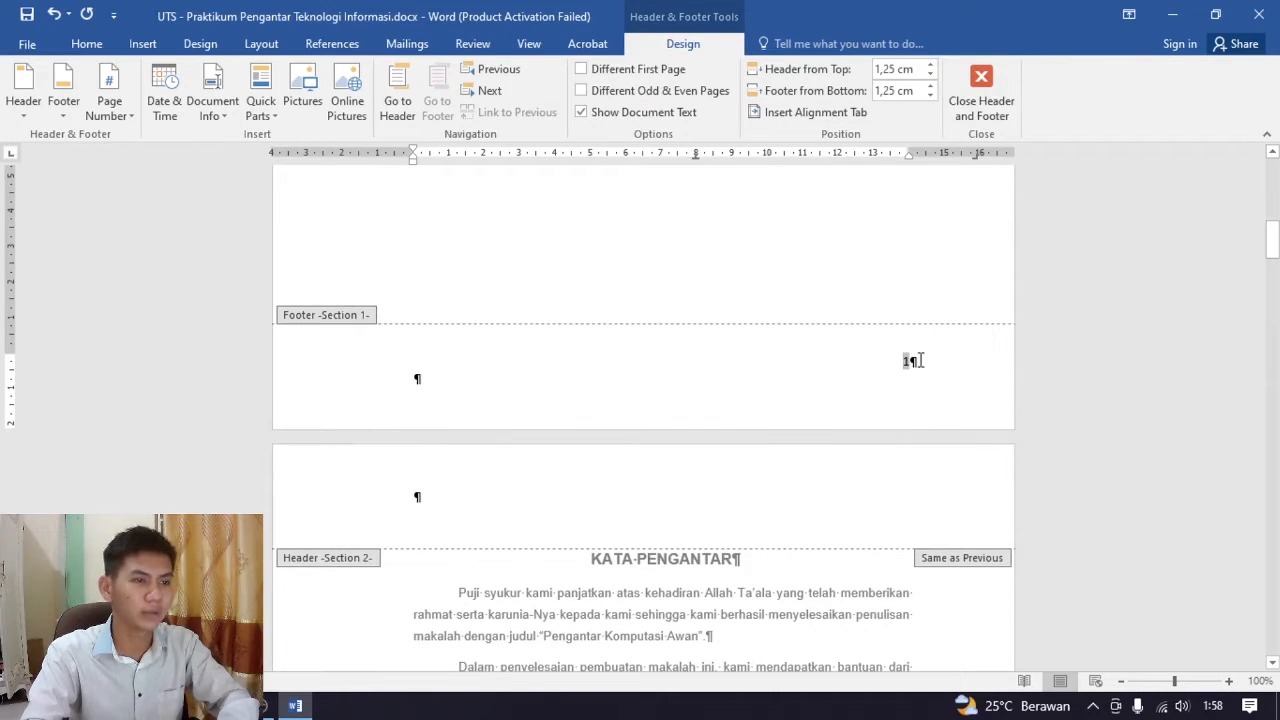
pyautogui.scroll(12, 920, 390)
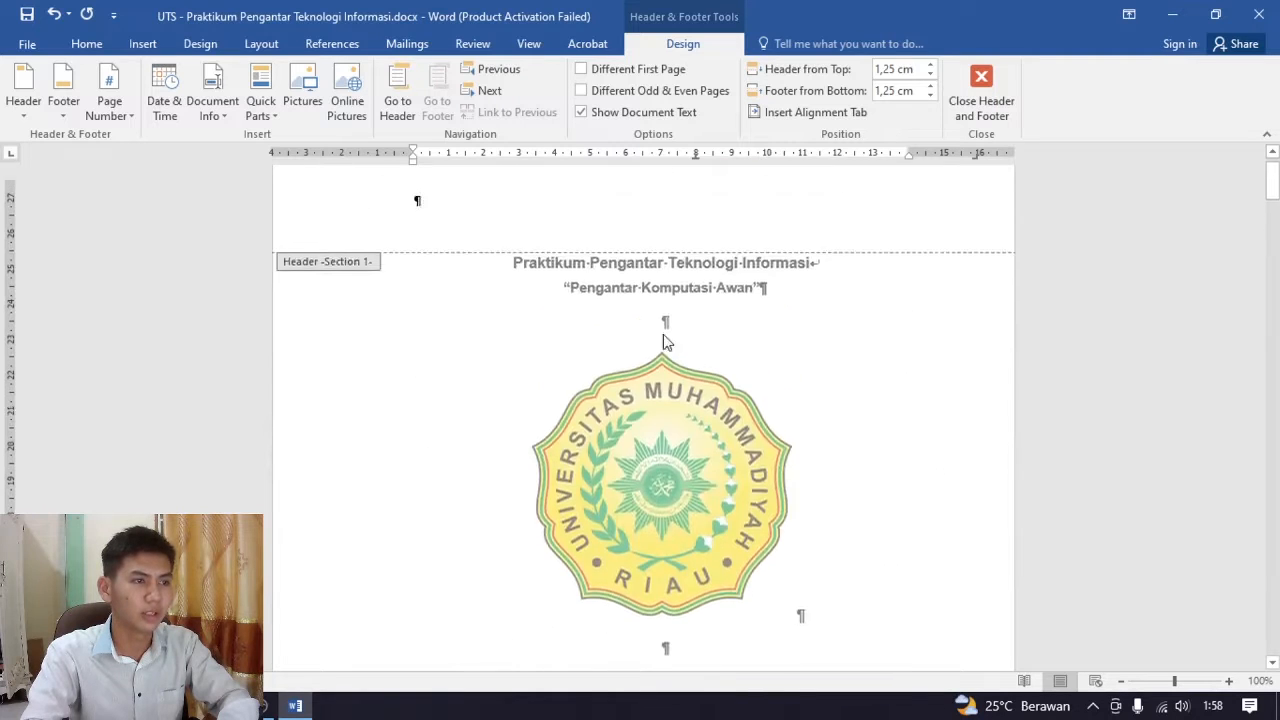
pyautogui.scroll(-8, 889, 389)
pyautogui.scroll(-20, 887, 395)
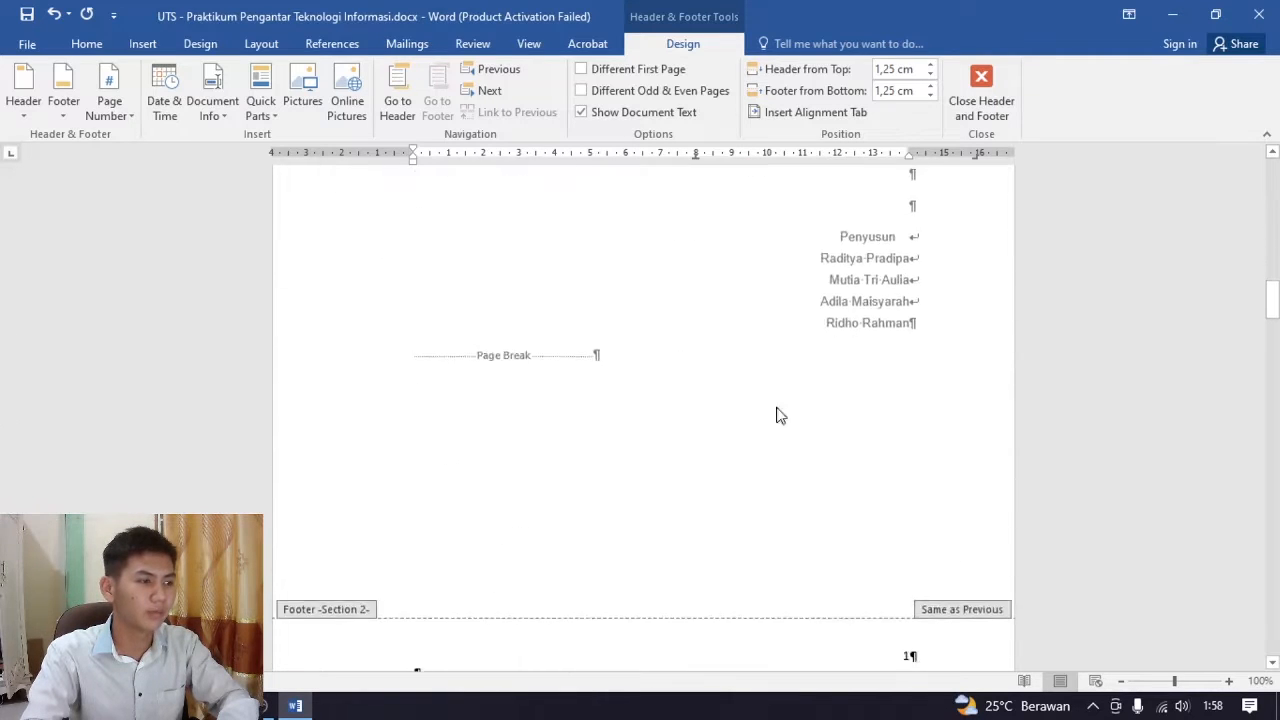
pyautogui.scroll(3, 915, 478)
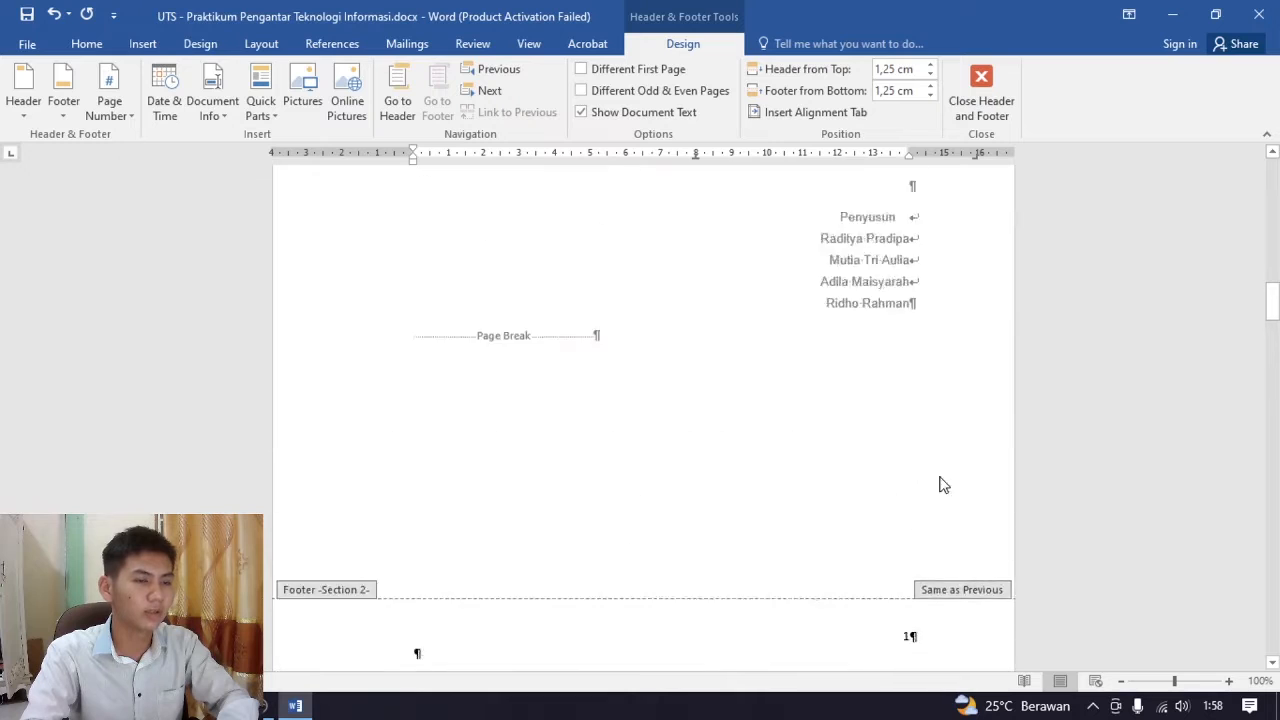
pyautogui.scroll(-2, 960, 505)
pyautogui.click(912, 520)
pyautogui.scroll(2, 930, 531)
pyautogui.scroll(8, 930, 531)
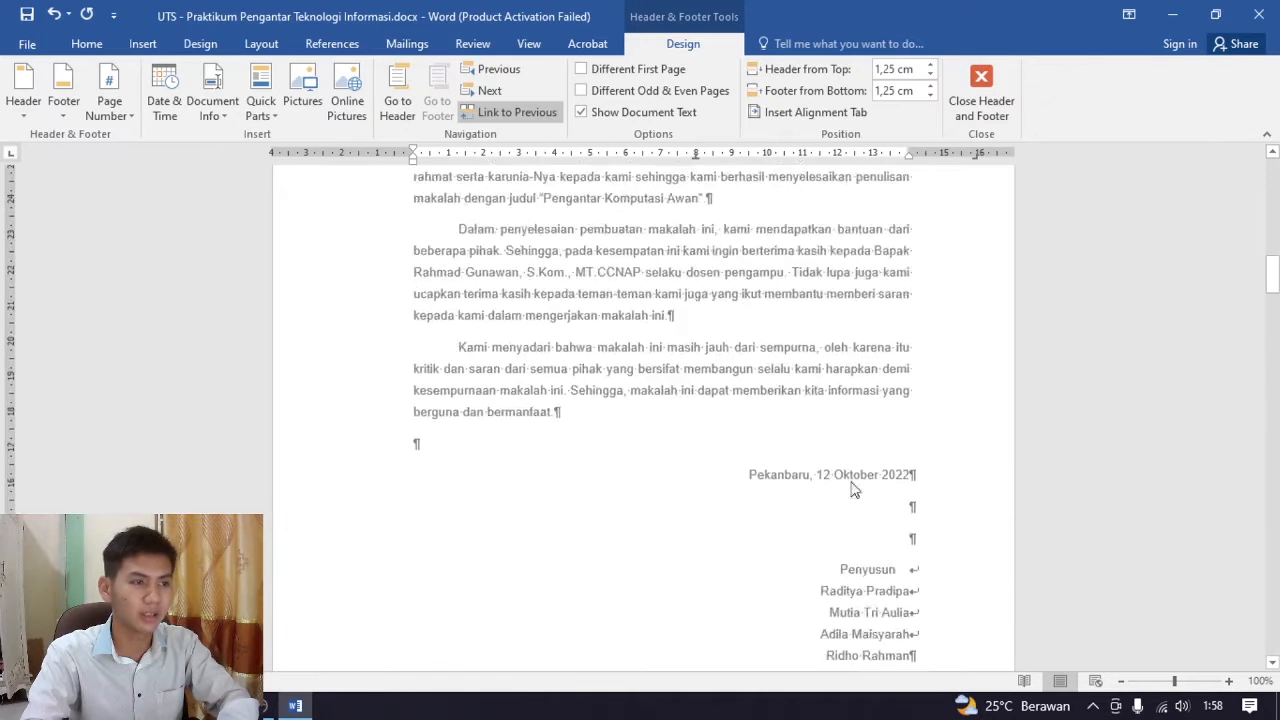
pyautogui.scroll(-6, 914, 528)
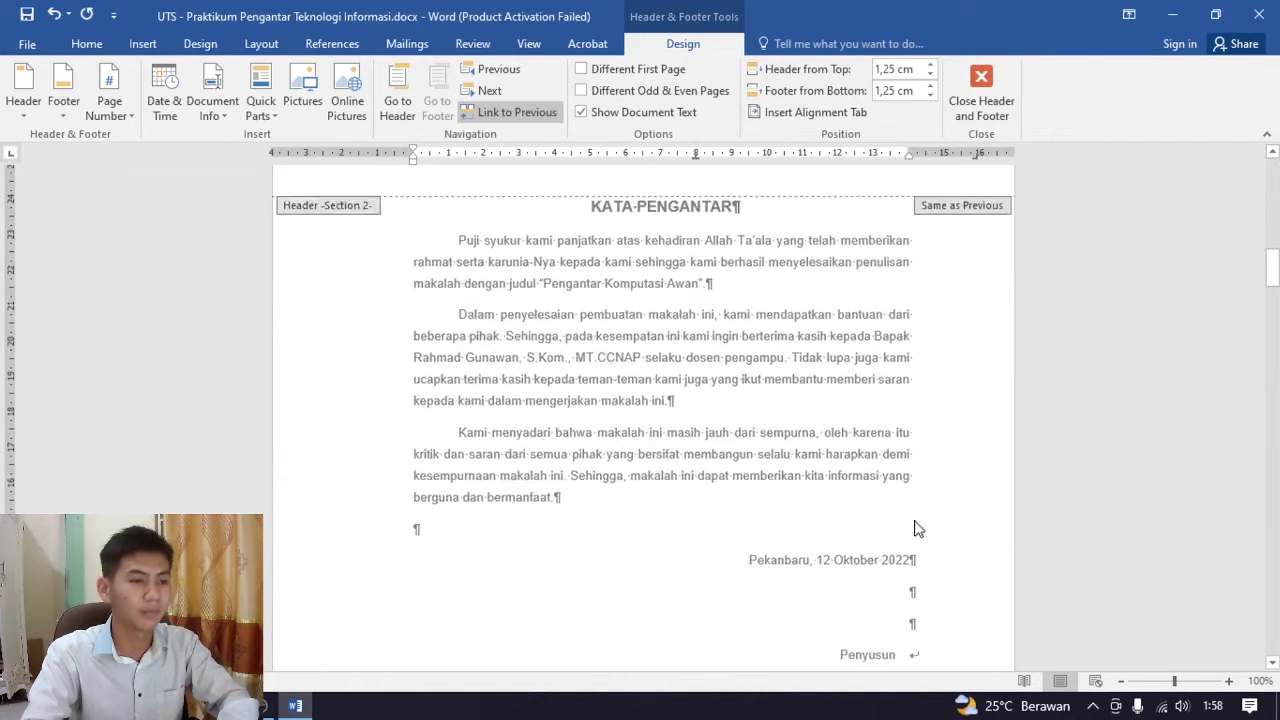
pyautogui.scroll(-3, 935, 615)
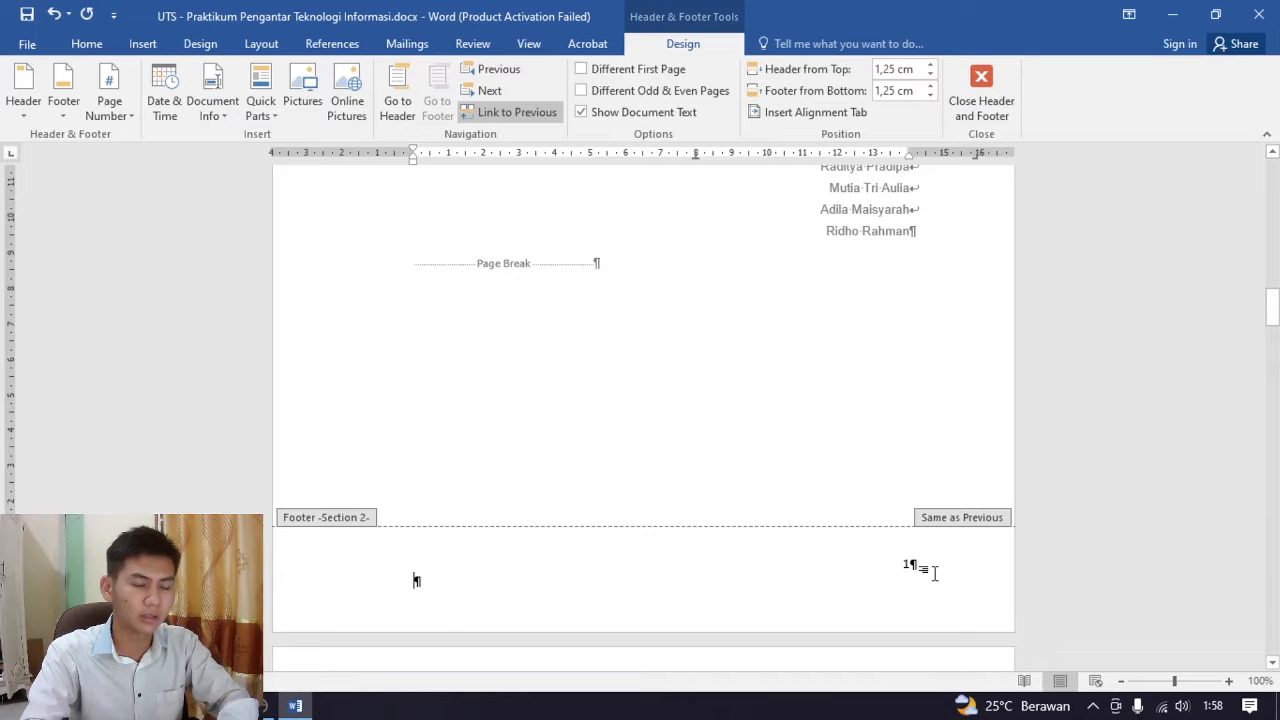
pyautogui.scroll(20, 920, 575)
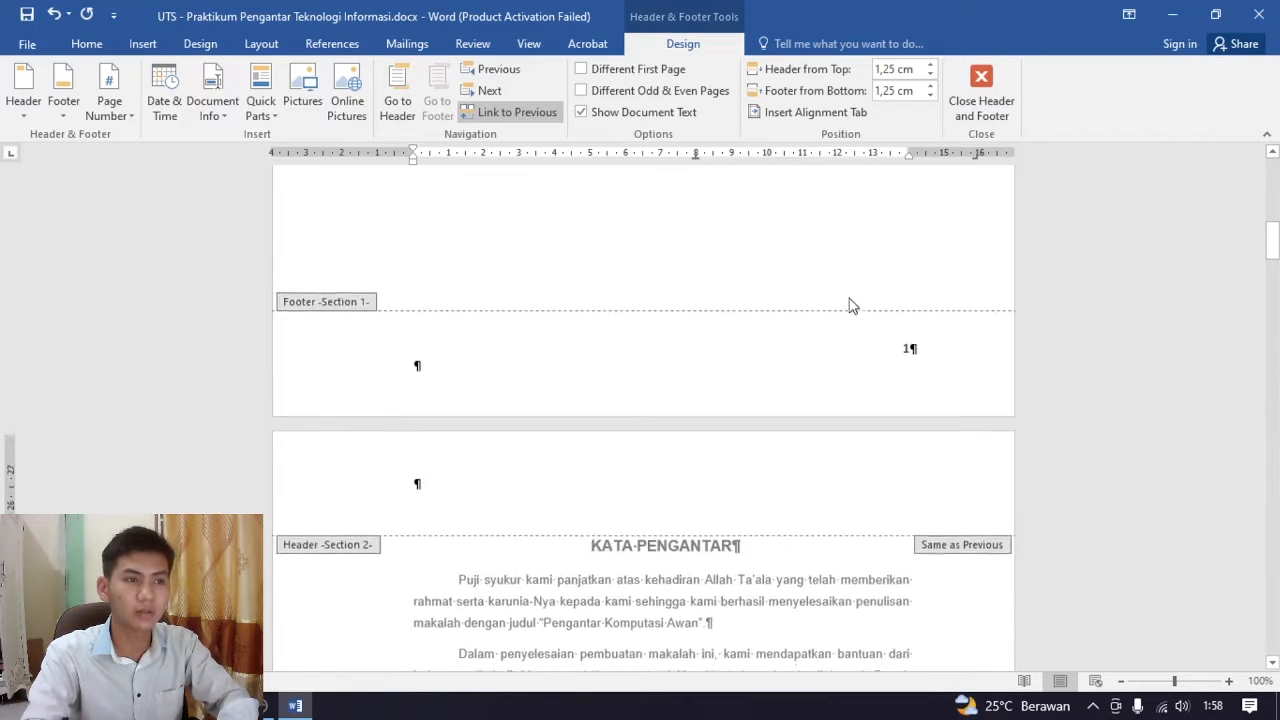
pyautogui.scroll(-6, 850, 310)
pyautogui.scroll(-10, 880, 400)
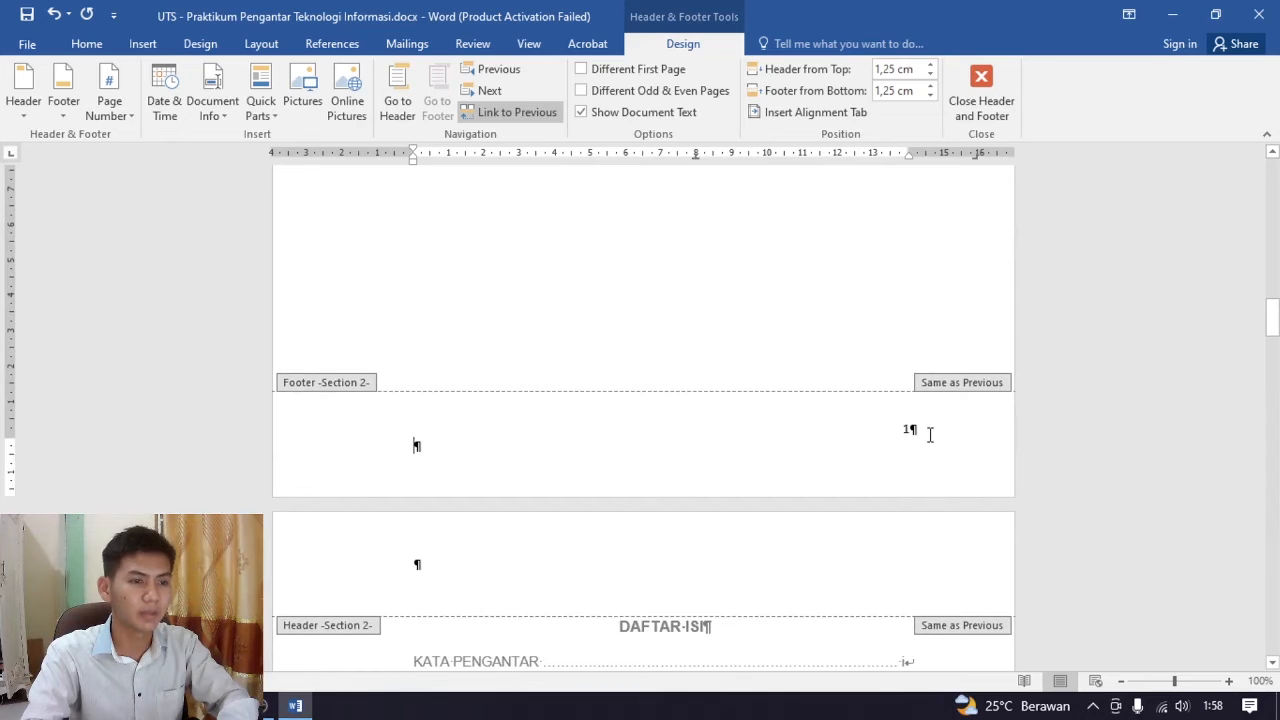
pyautogui.scroll(10, 880, 440)
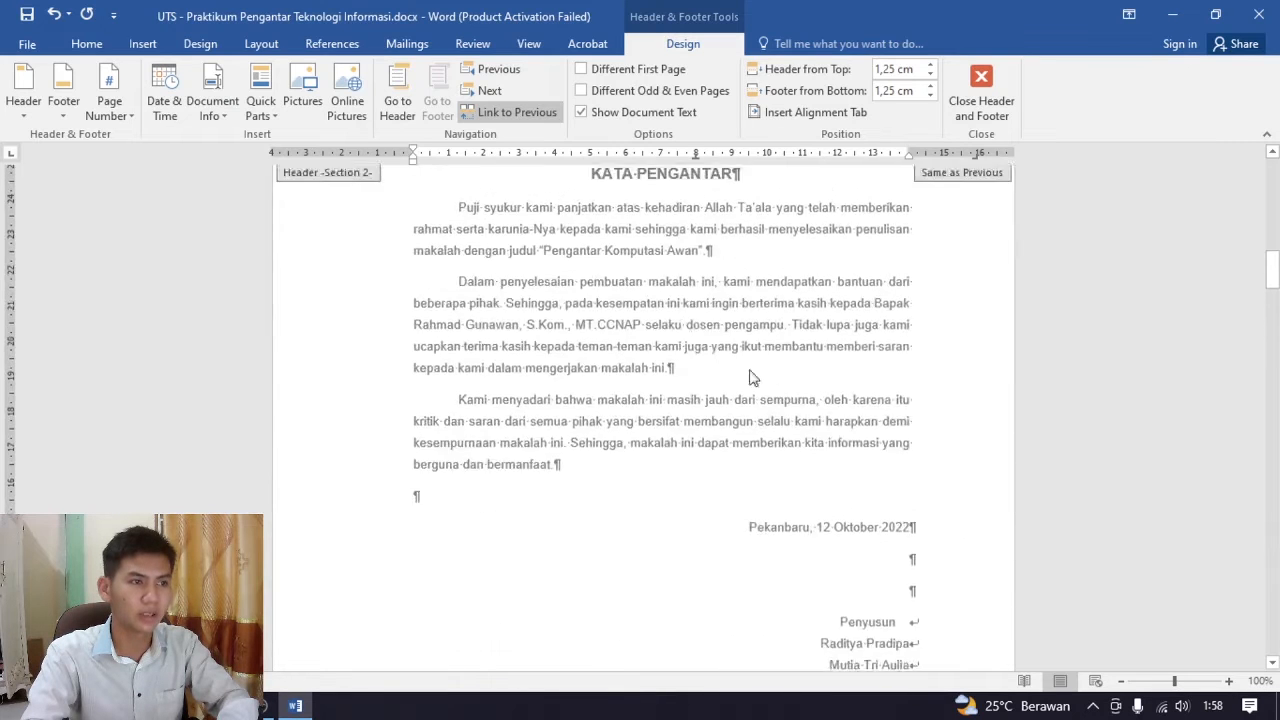
# Unlink the Section 2 footer on the KATA PENGANTAR page from the previous section
pyautogui.scroll(-8, 790, 420)
pyautogui.scroll(-3, 880, 410)
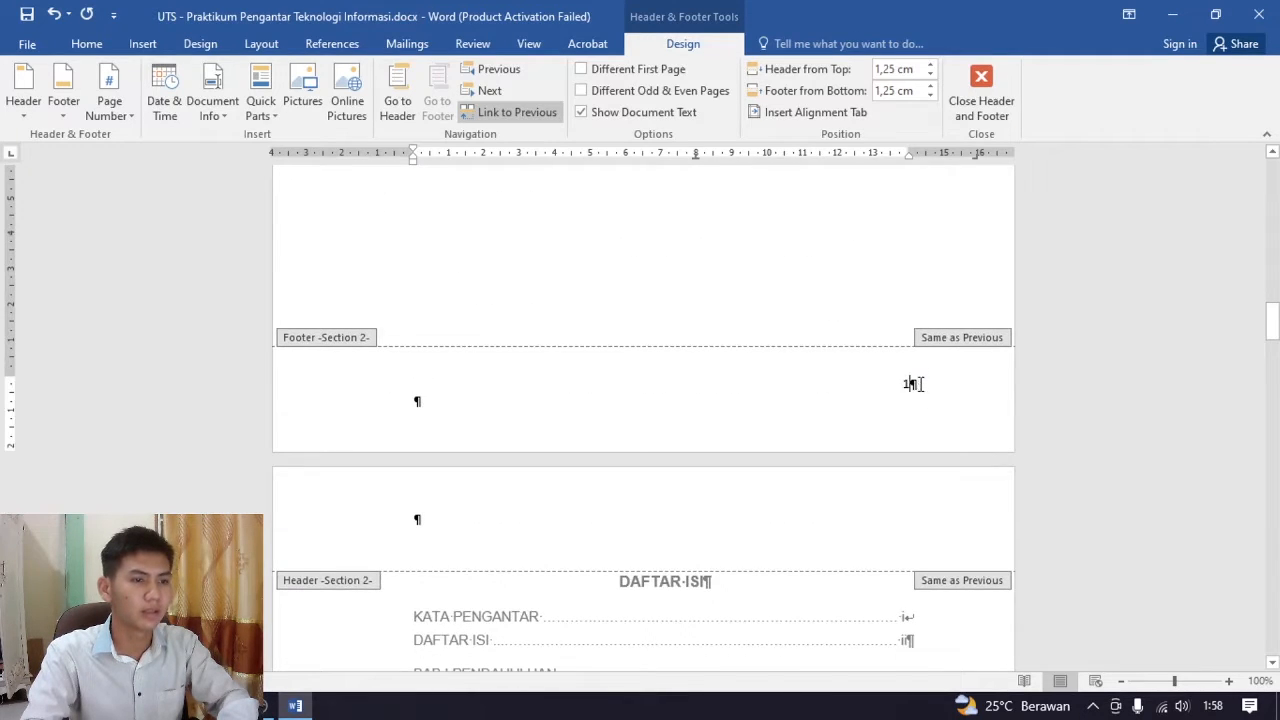
pyautogui.click(504, 114)
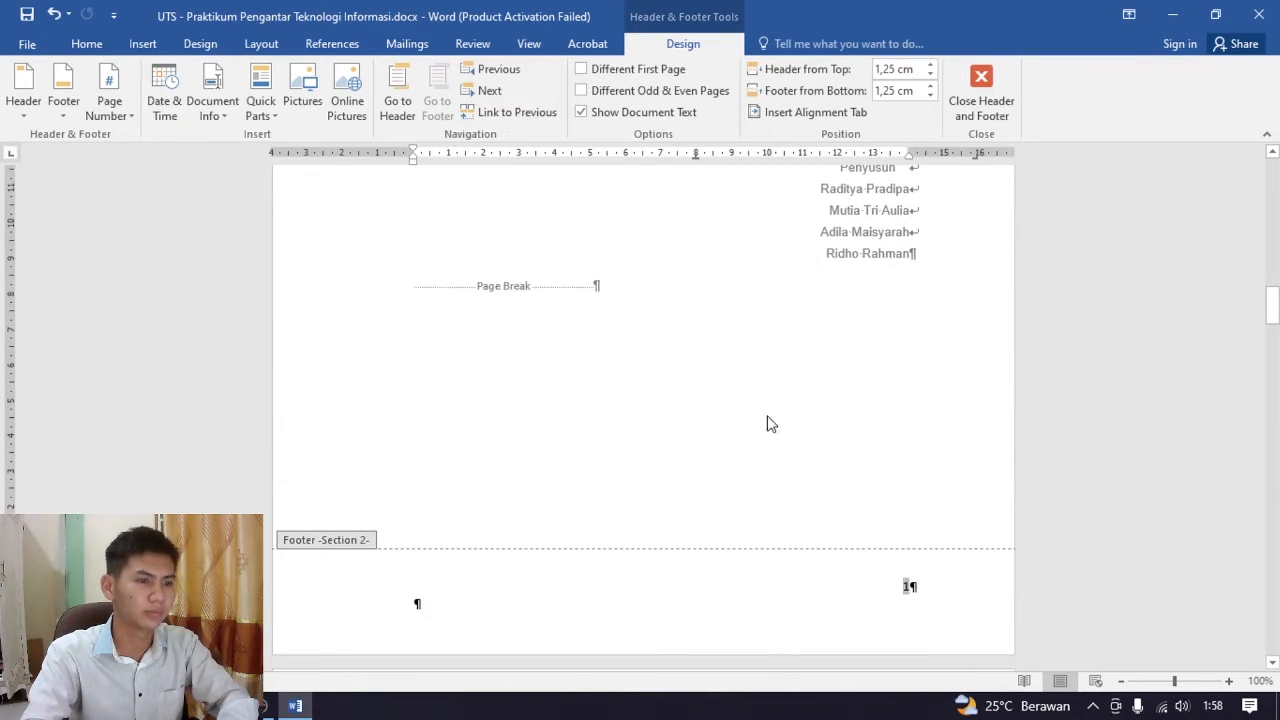
# Compare the Section 2 footer with the Section 1 footer on the cover page
pyautogui.scroll(-2, 940, 597)
pyautogui.scroll(3, 954, 514)
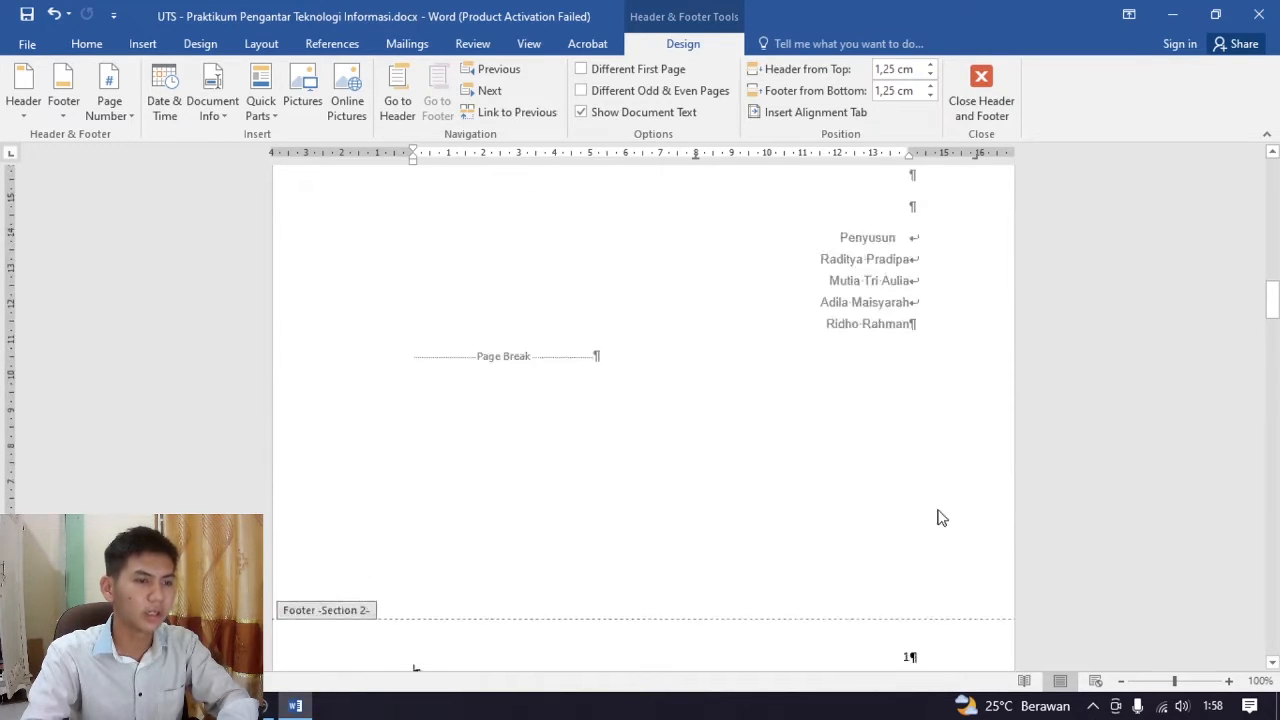
pyautogui.scroll(-7, 918, 510)
pyautogui.scroll(6, 918, 510)
pyautogui.click(942, 426)
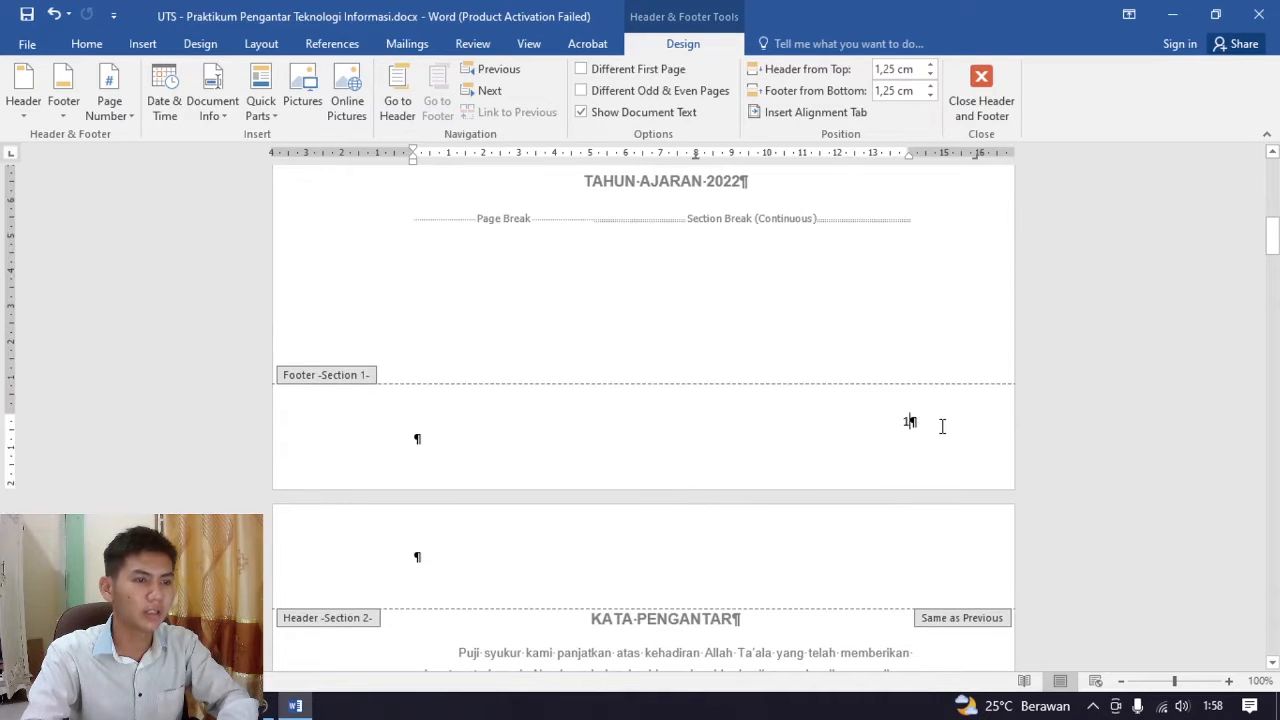
pyautogui.scroll(1, 938, 467)
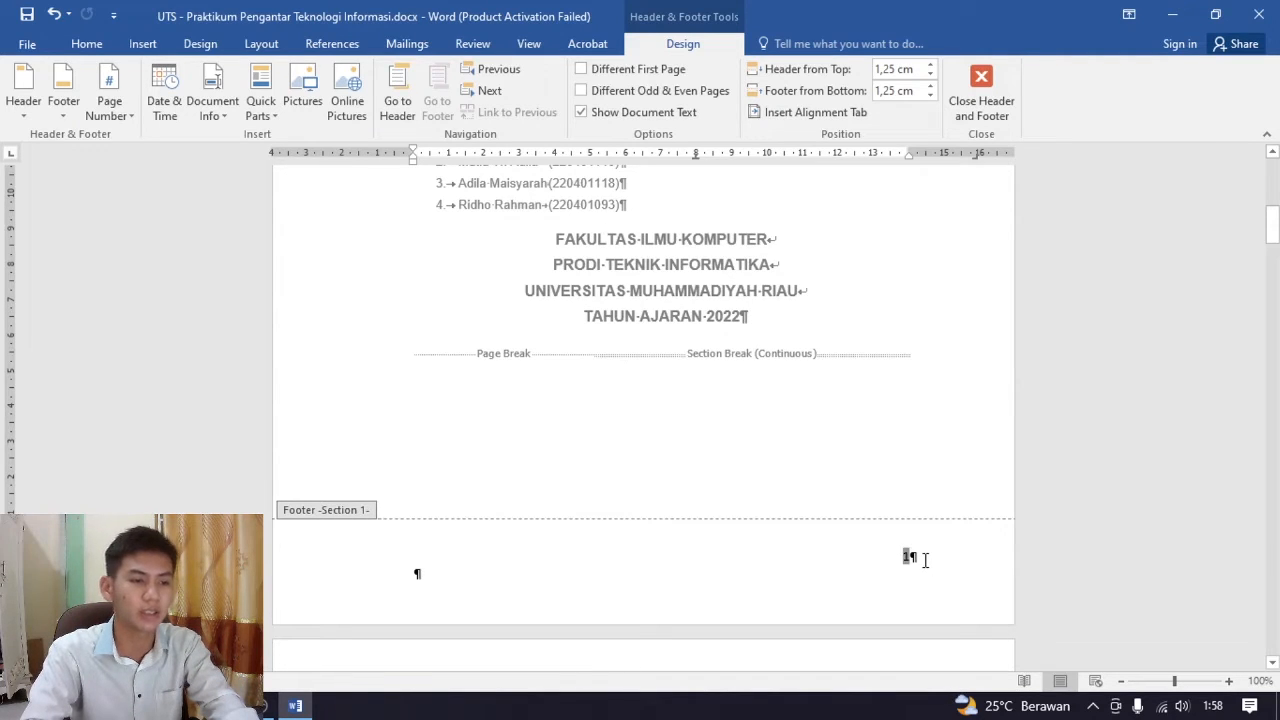
# Set the page number format of the Section 2 footer to lowercase Roman numerals (i, ii, iii)
pyautogui.scroll(-8, 918, 559)
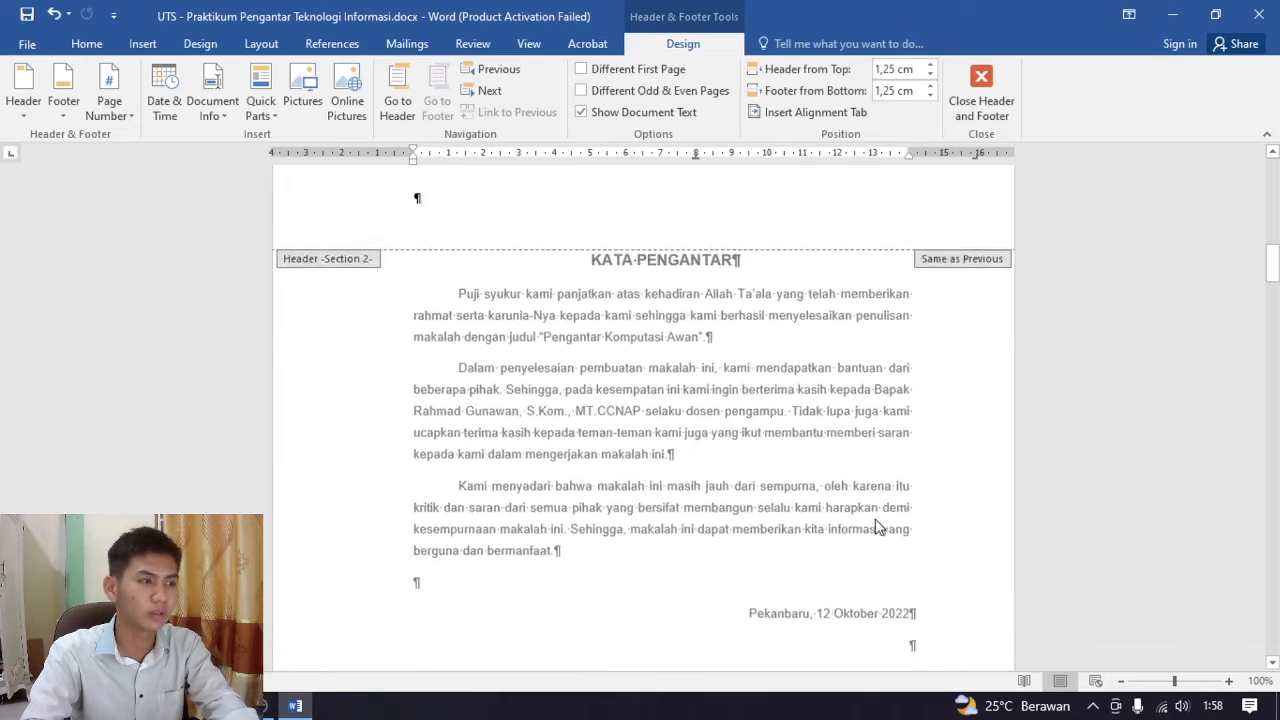
pyautogui.scroll(-3, 893, 538)
pyautogui.click(944, 498)
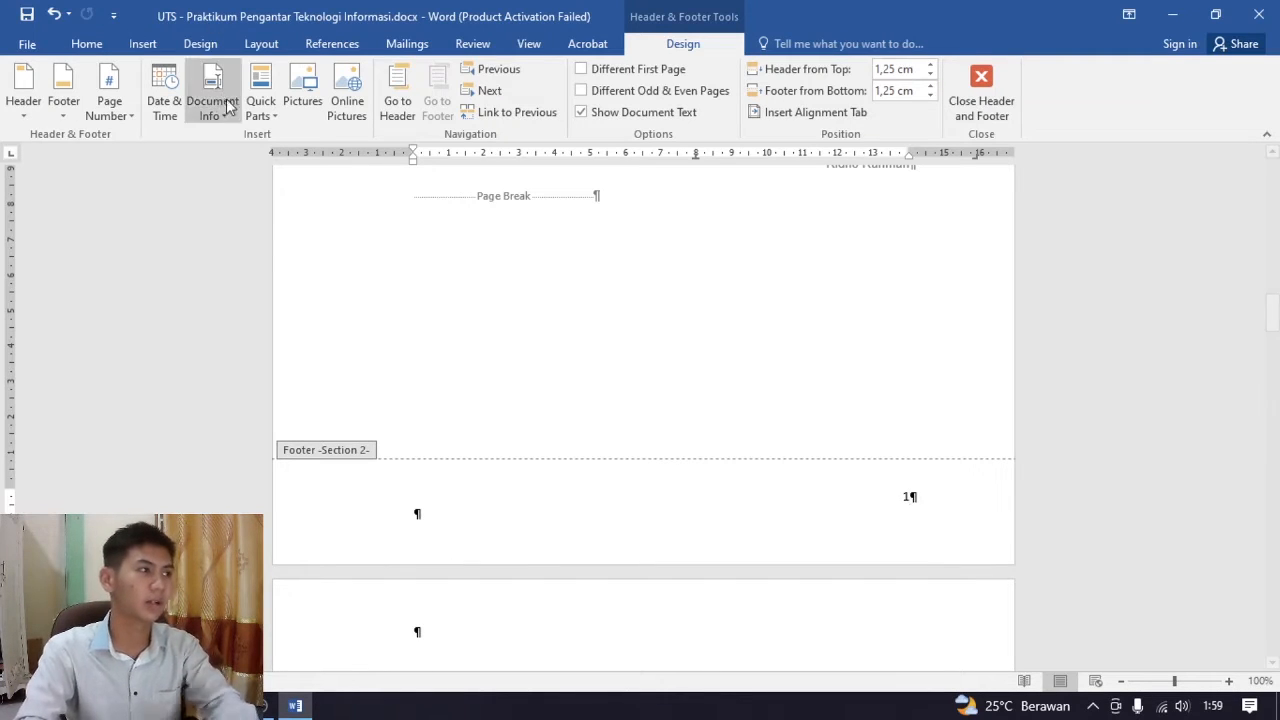
pyautogui.click(118, 121)
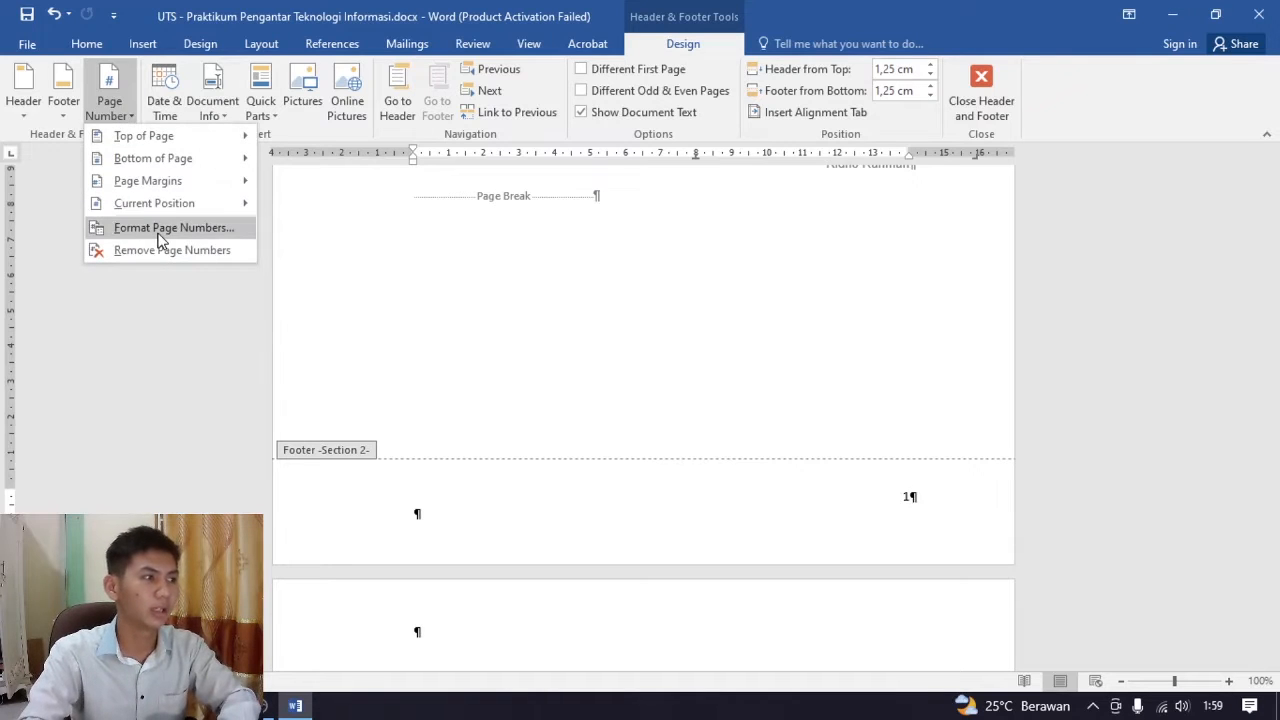
pyautogui.click(165, 228)
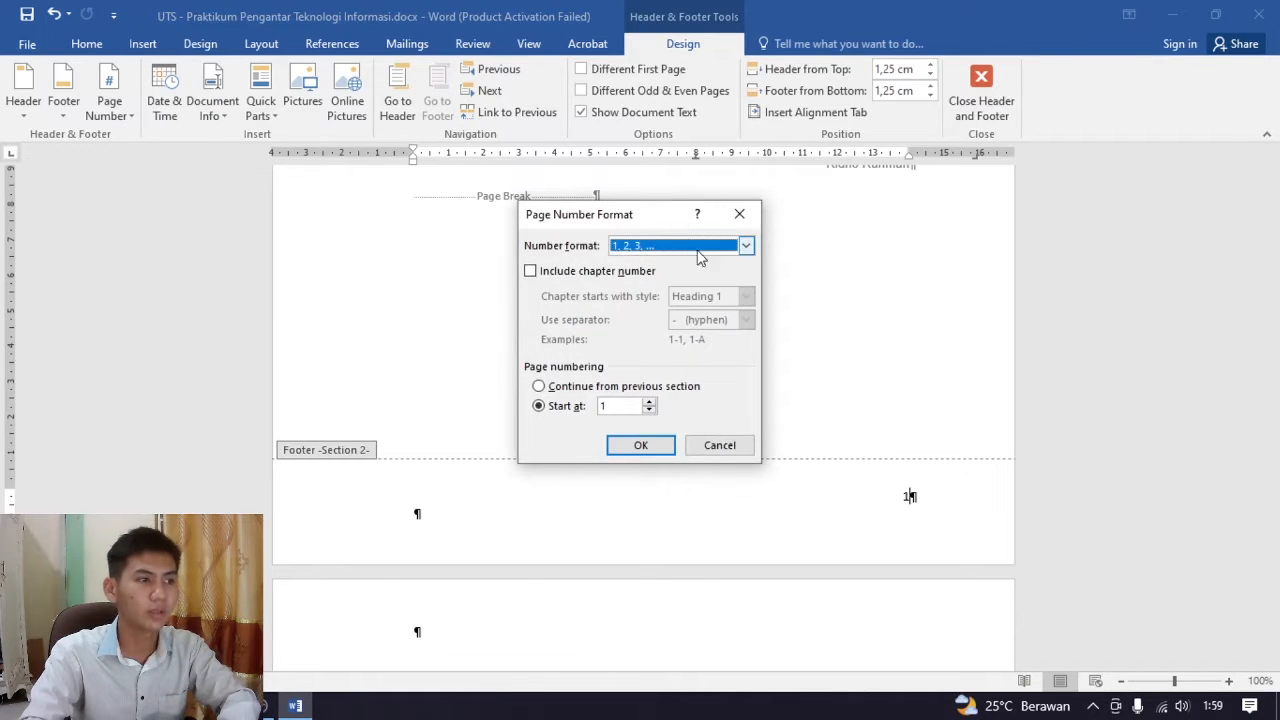
pyautogui.click(746, 247)
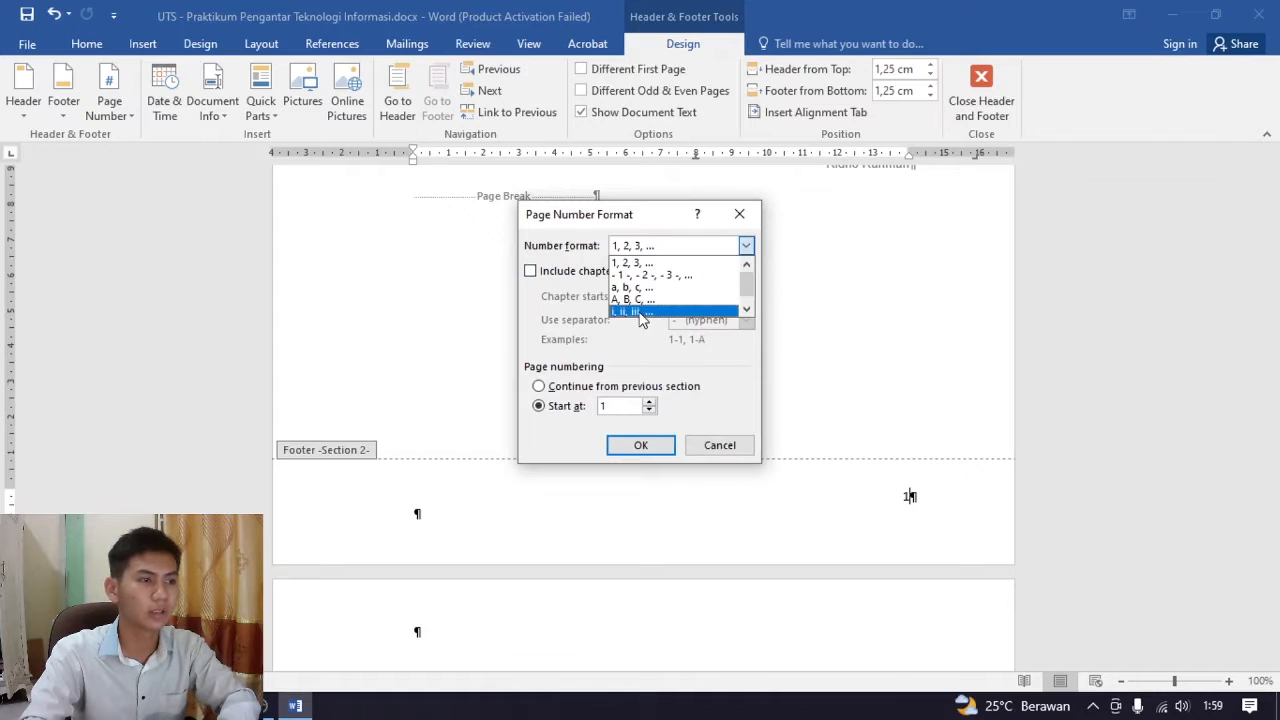
pyautogui.click(641, 313)
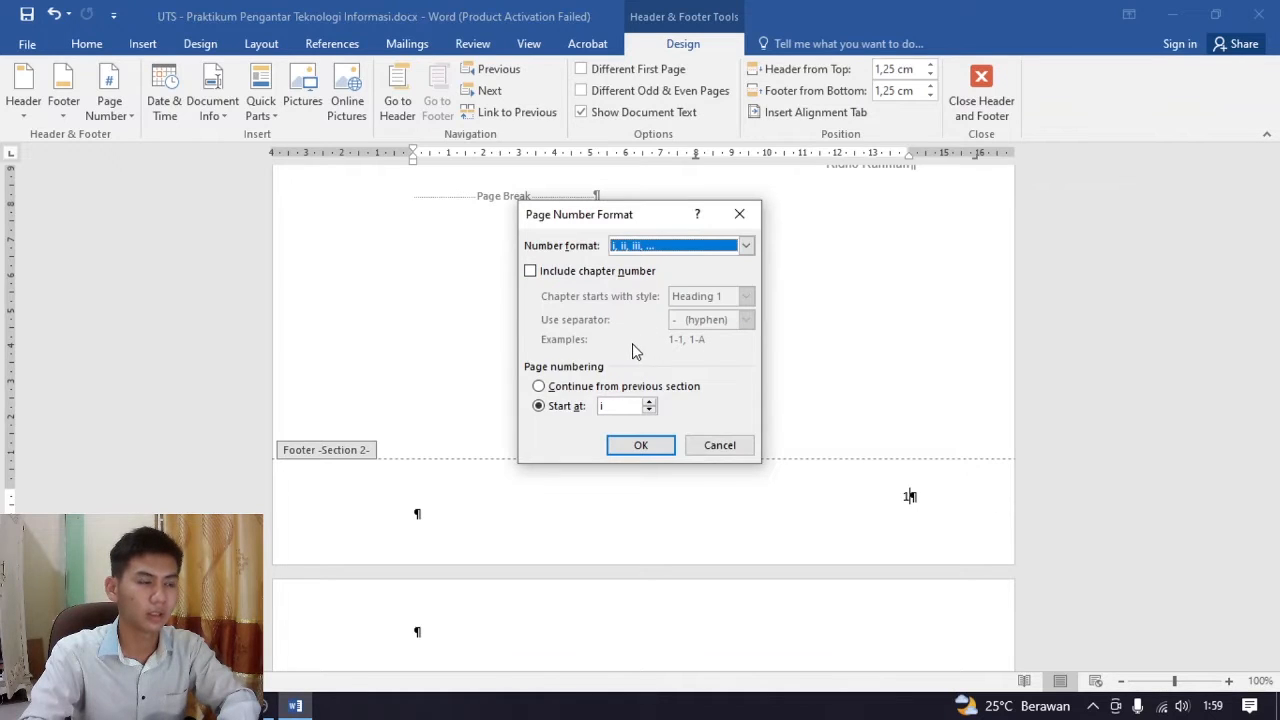
pyautogui.click(640, 445)
# Check the footer page numbers from KATA PENGANTAR through DAFTAR ISI up to the start of BAB I
pyautogui.scroll(12, 897, 491)
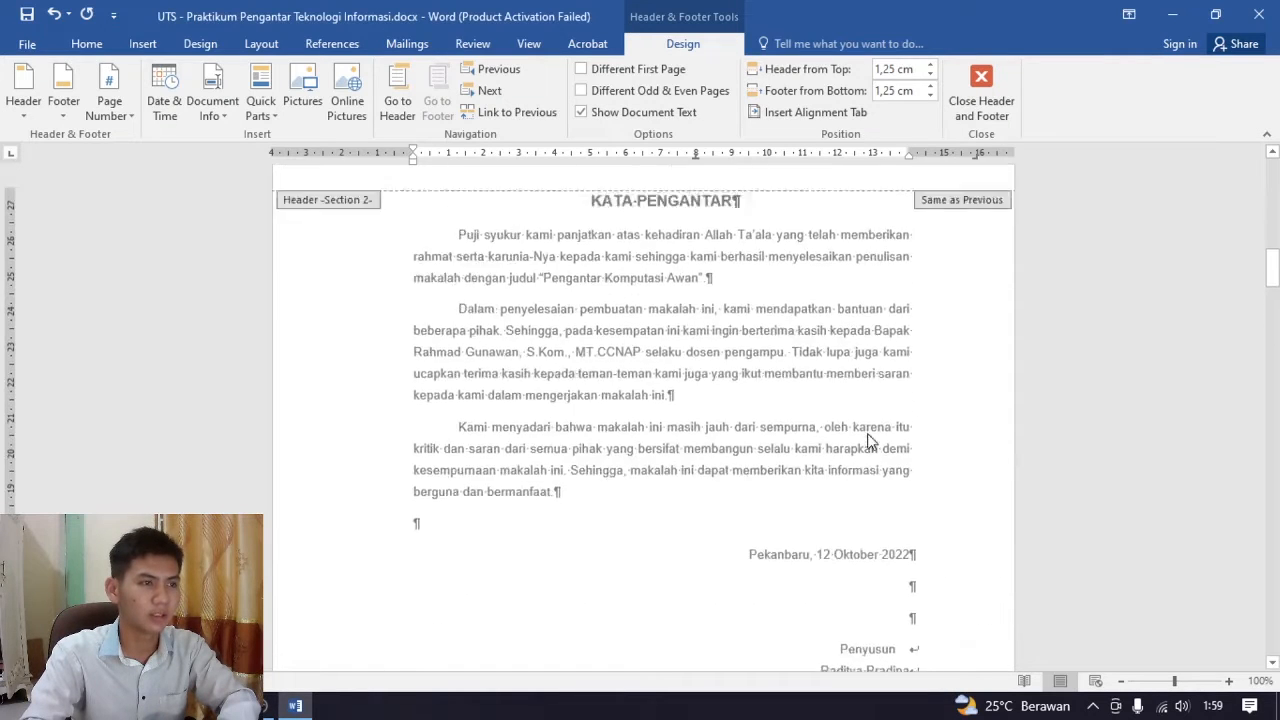
pyautogui.scroll(2, 860, 435)
pyautogui.scroll(-1, 800, 405)
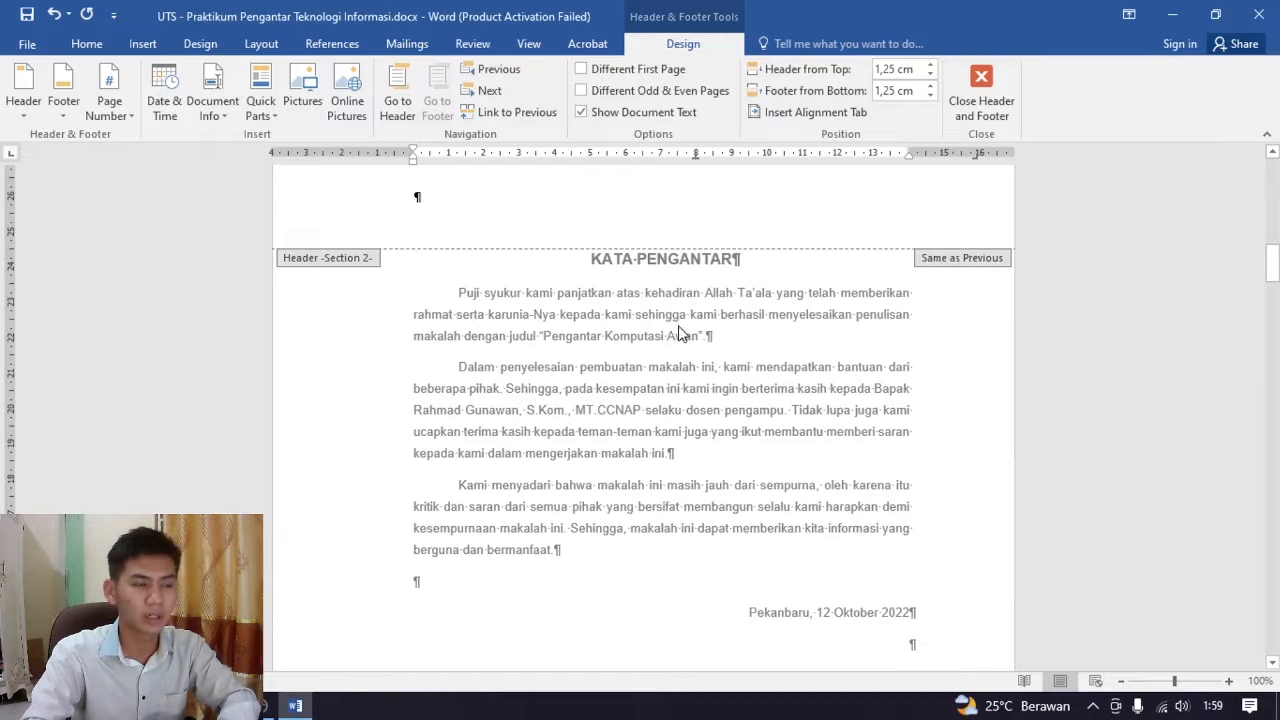
pyautogui.scroll(-12, 679, 320)
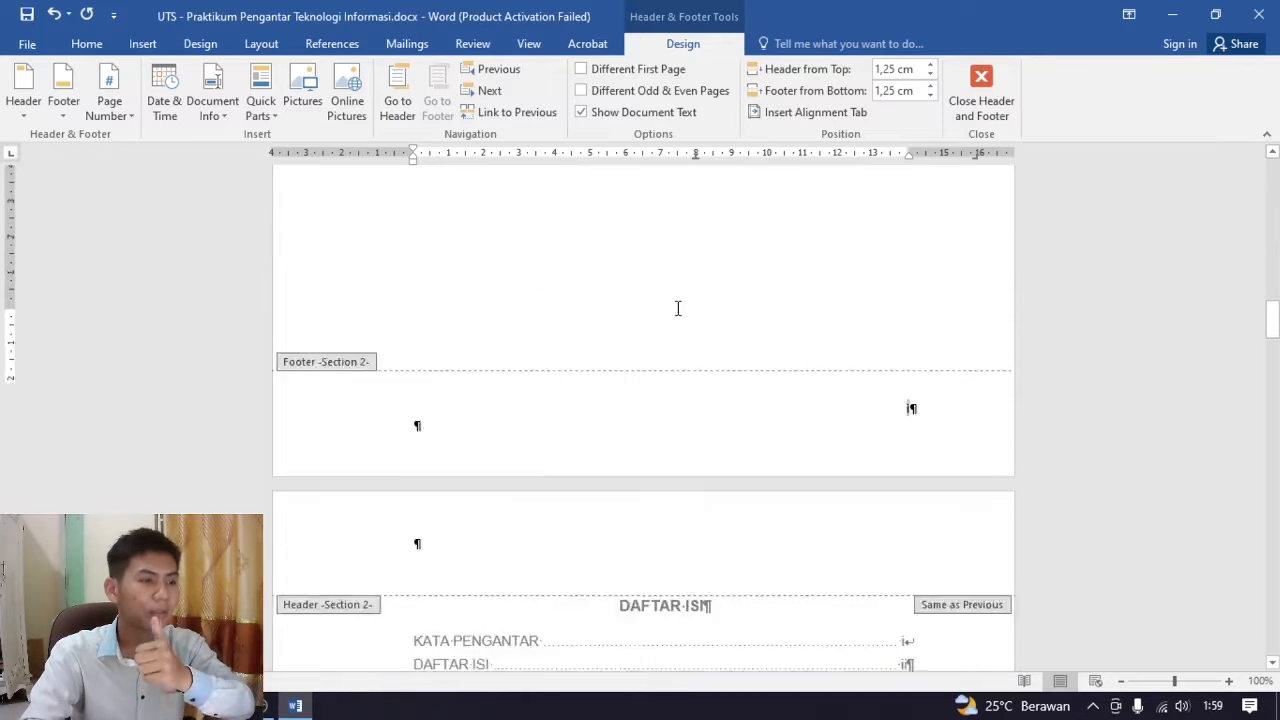
pyautogui.scroll(-10, 674, 309)
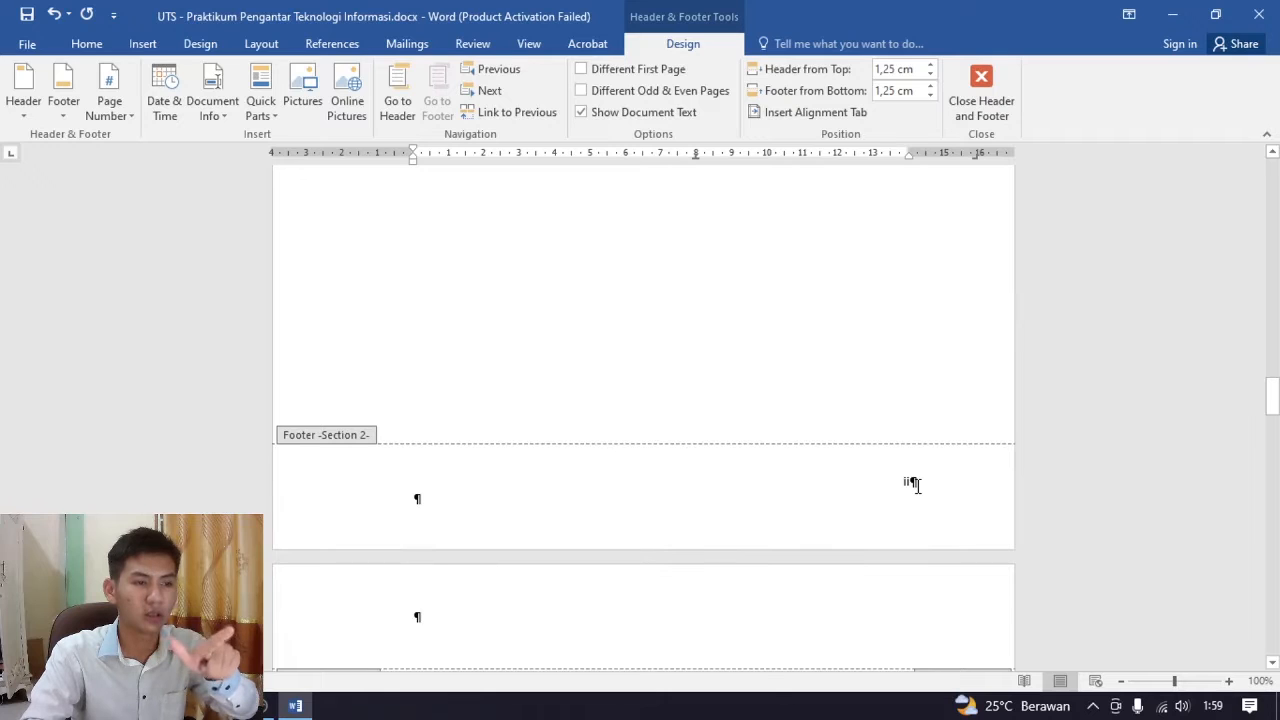
pyautogui.scroll(-4, 817, 420)
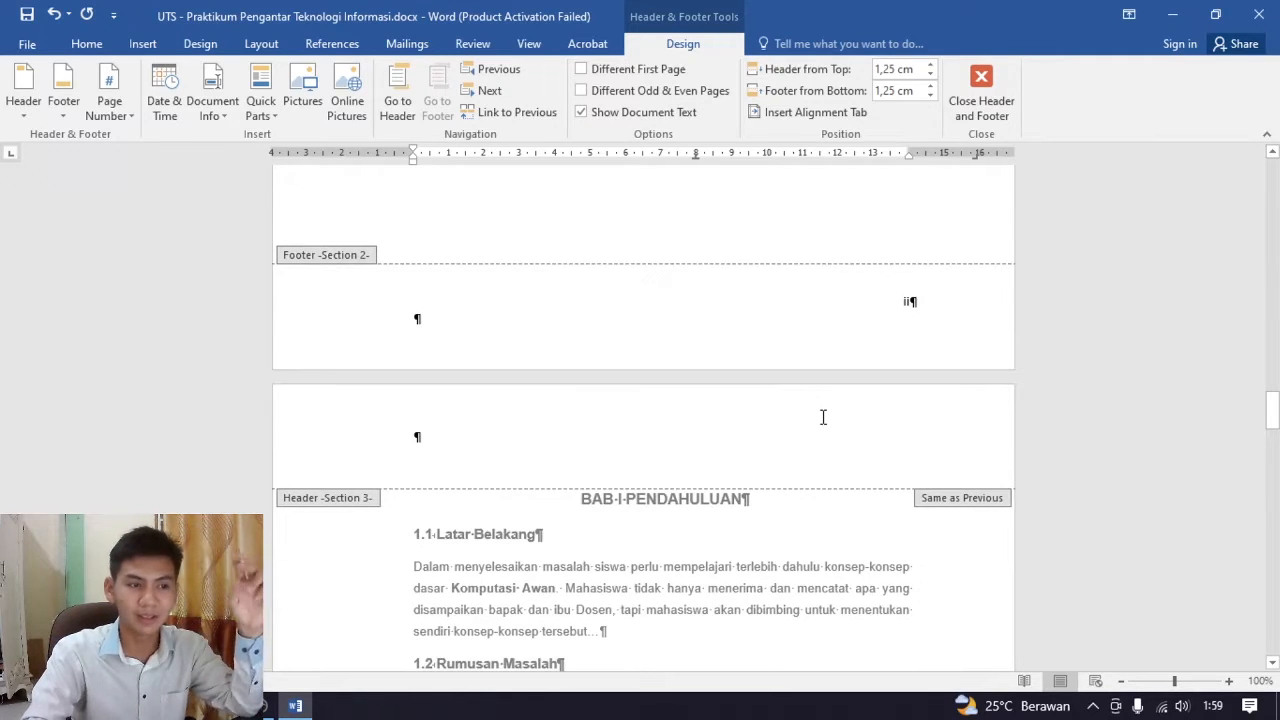
# Check the Section 3 footer page number on the BAB I PENDAHULUAN page and leave header and footer editing
pyautogui.scroll(-15, 800, 400)
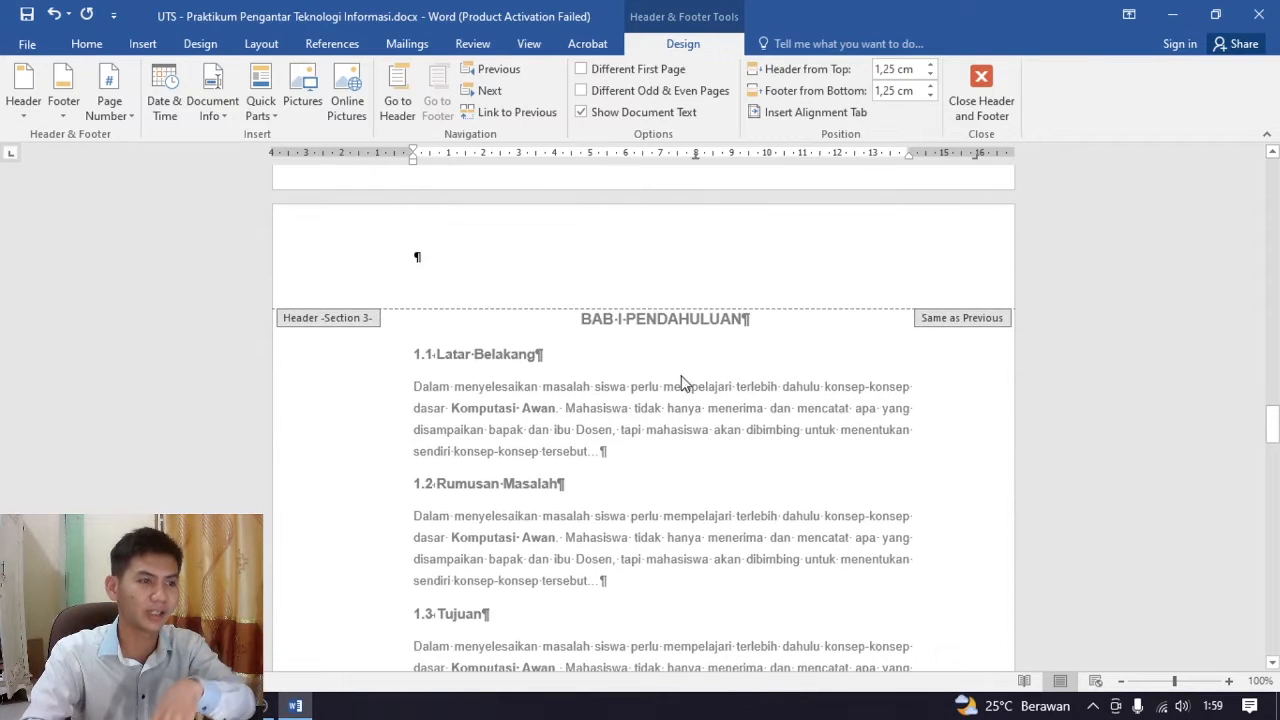
pyautogui.scroll(-3, 871, 460)
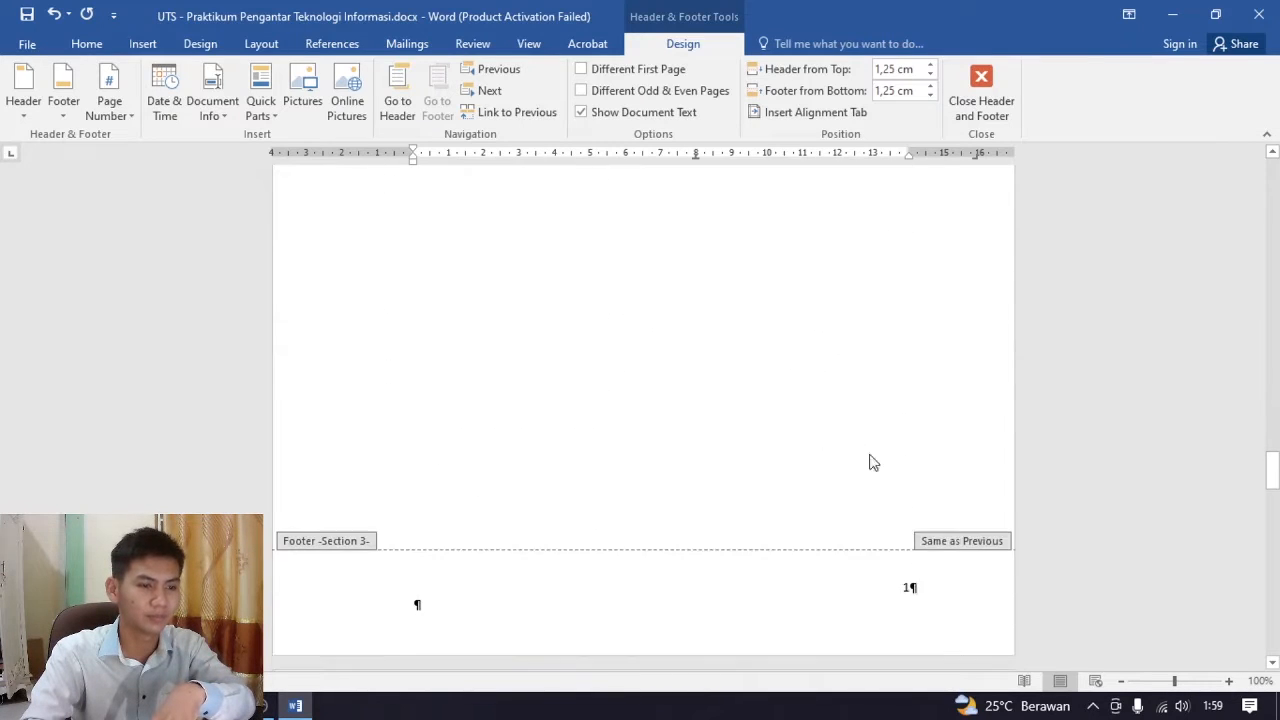
pyautogui.click(948, 574)
pyautogui.scroll(15, 863, 517)
pyautogui.scroll(3, 710, 450)
pyautogui.scroll(-3, 657, 457)
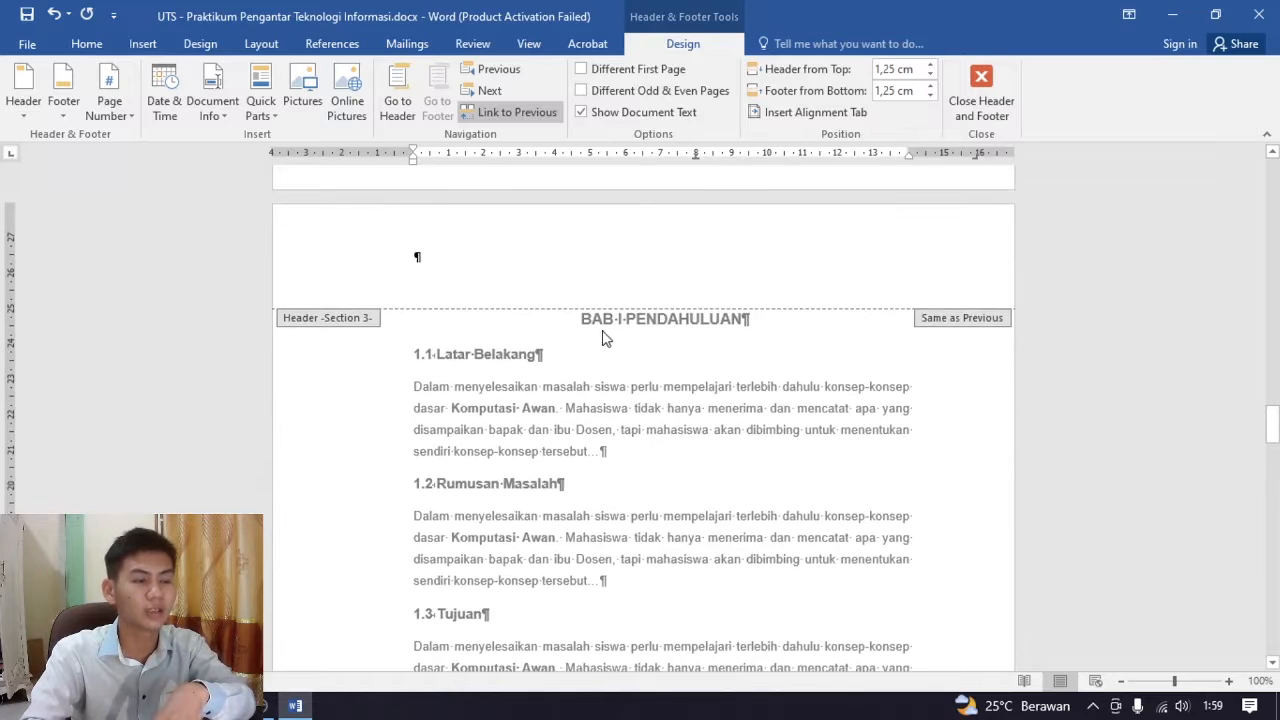
pyautogui.scroll(-15, 612, 338)
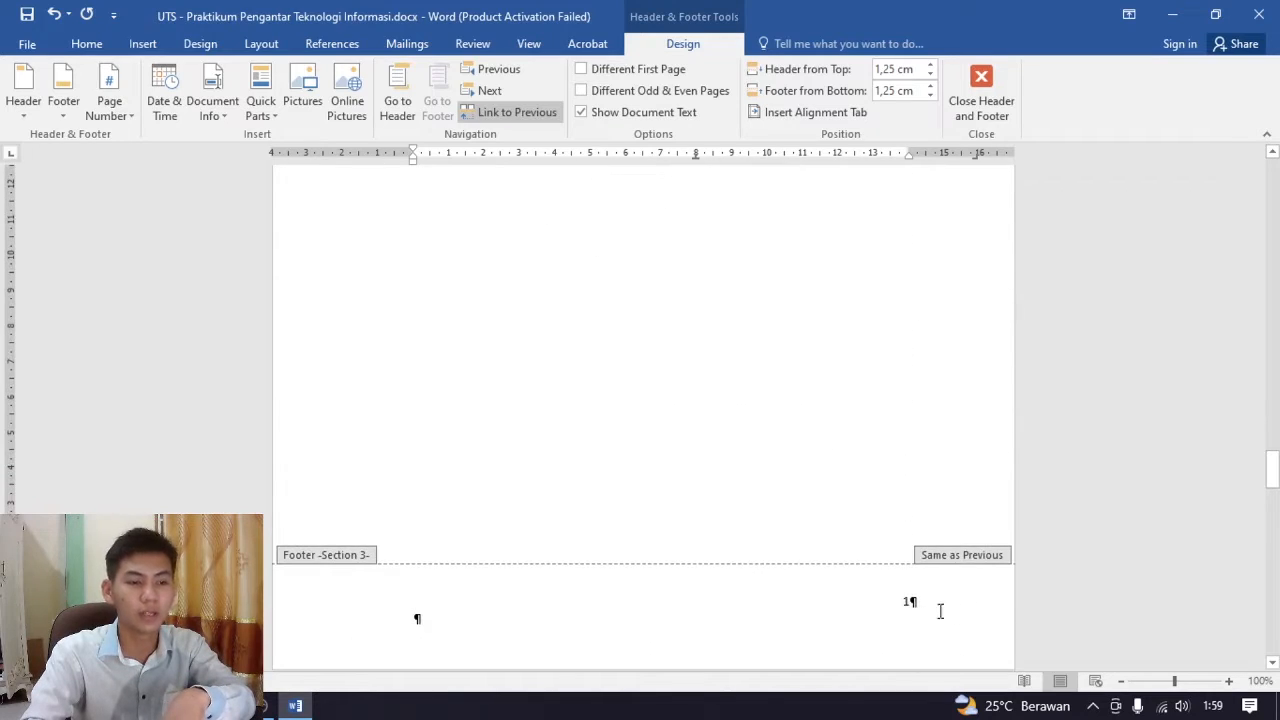
pyautogui.scroll(15, 931, 609)
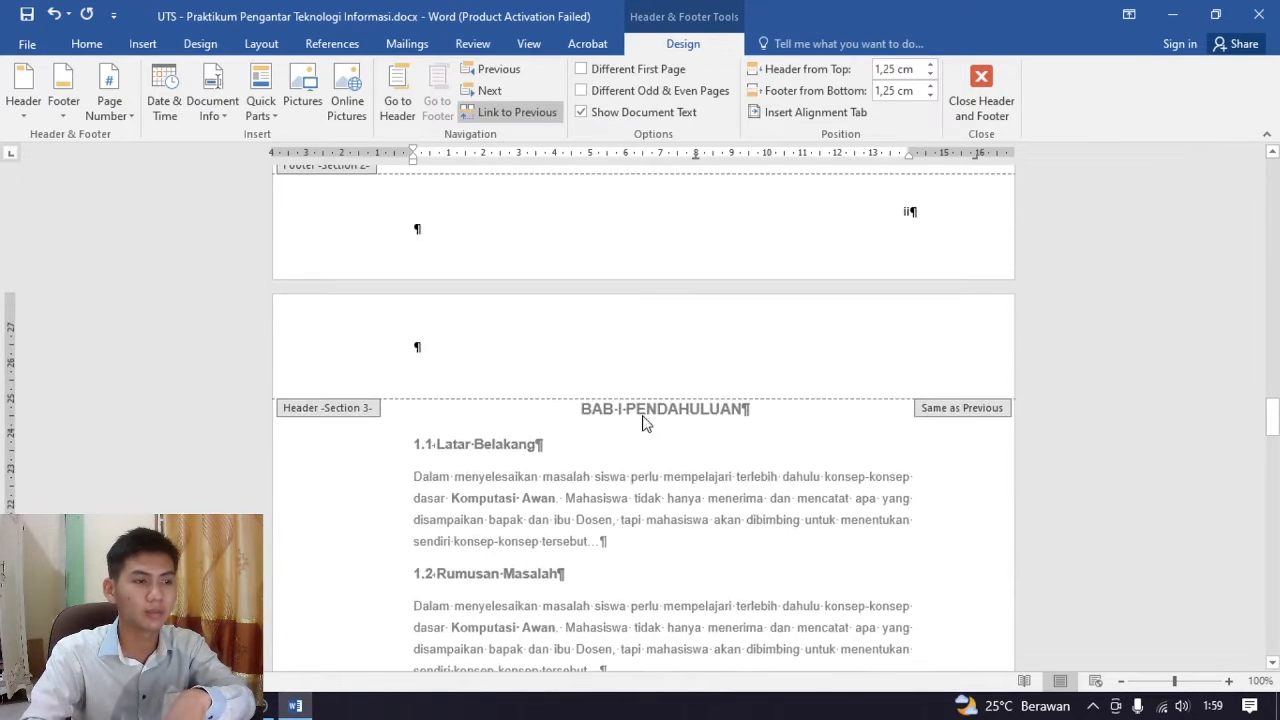
pyautogui.scroll(-3, 790, 417)
pyautogui.click(981, 100)
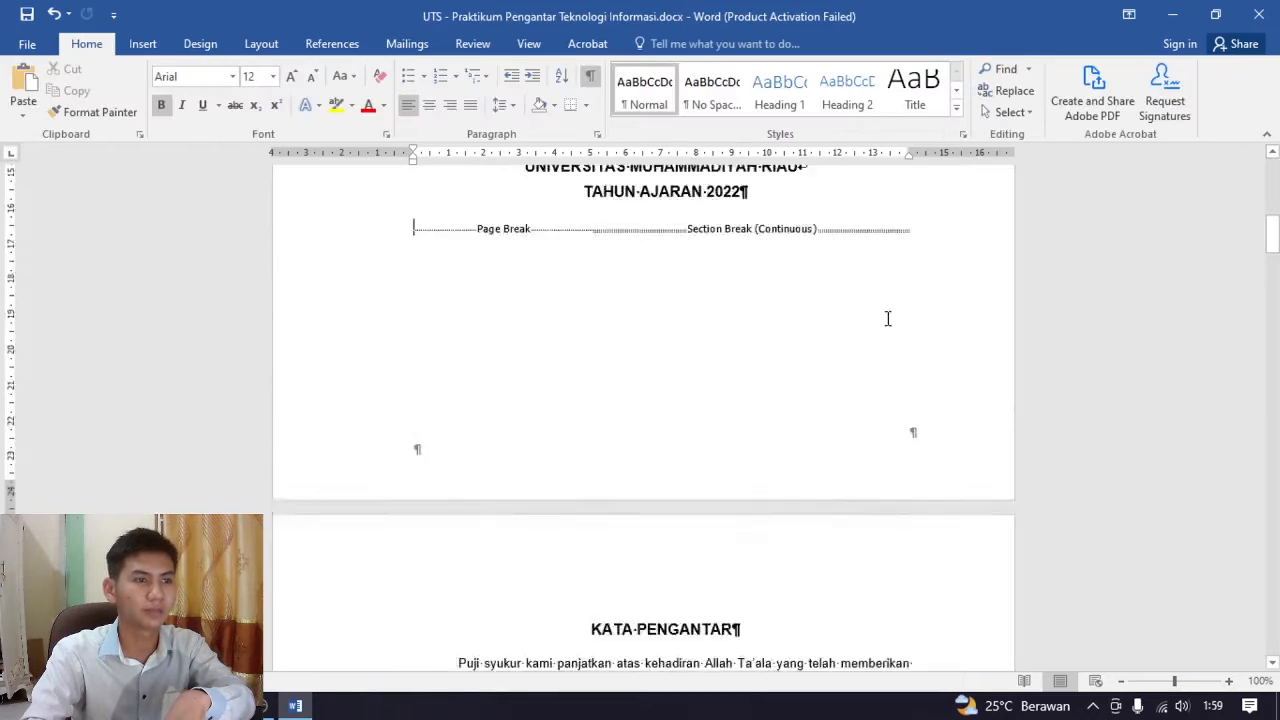
# Review the cover page and the KATA PENGANTAR page, including their page and section breaks
pyautogui.scroll(3, 886, 330)
pyautogui.scroll(-1, 888, 363)
pyautogui.scroll(-8, 866, 366)
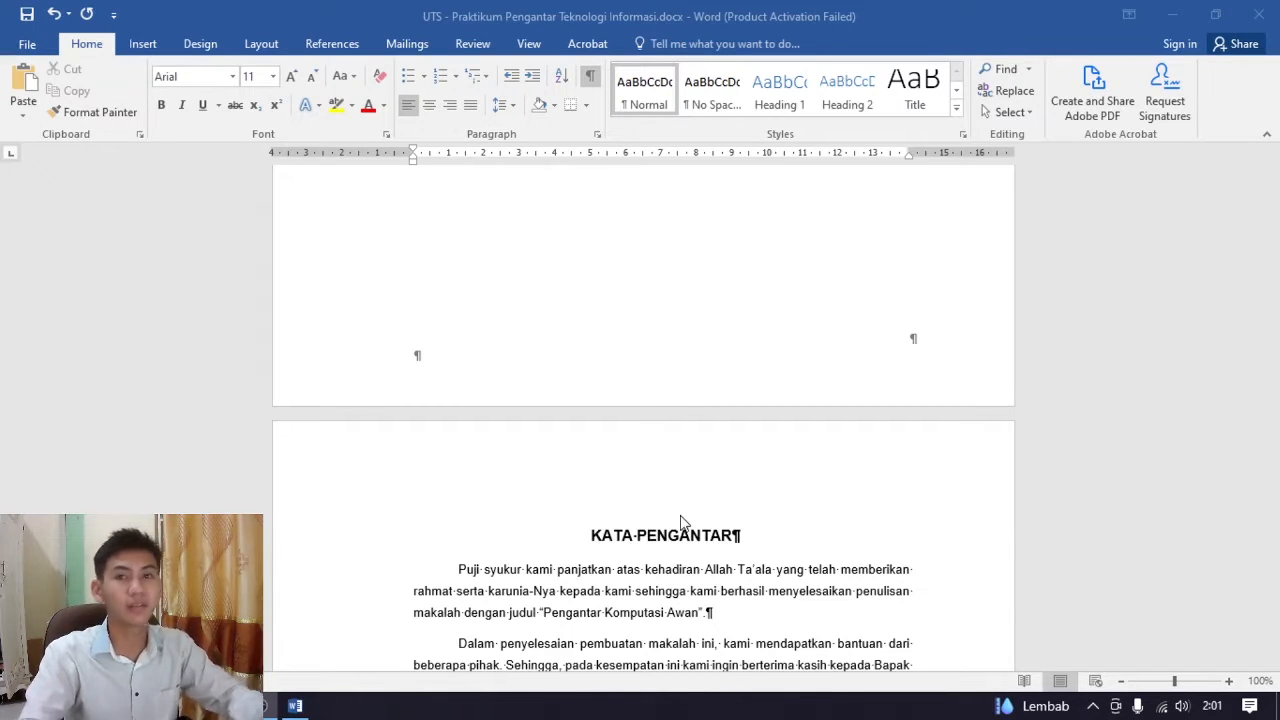
pyautogui.scroll(-3, 680, 520)
pyautogui.scroll(10, 682, 522)
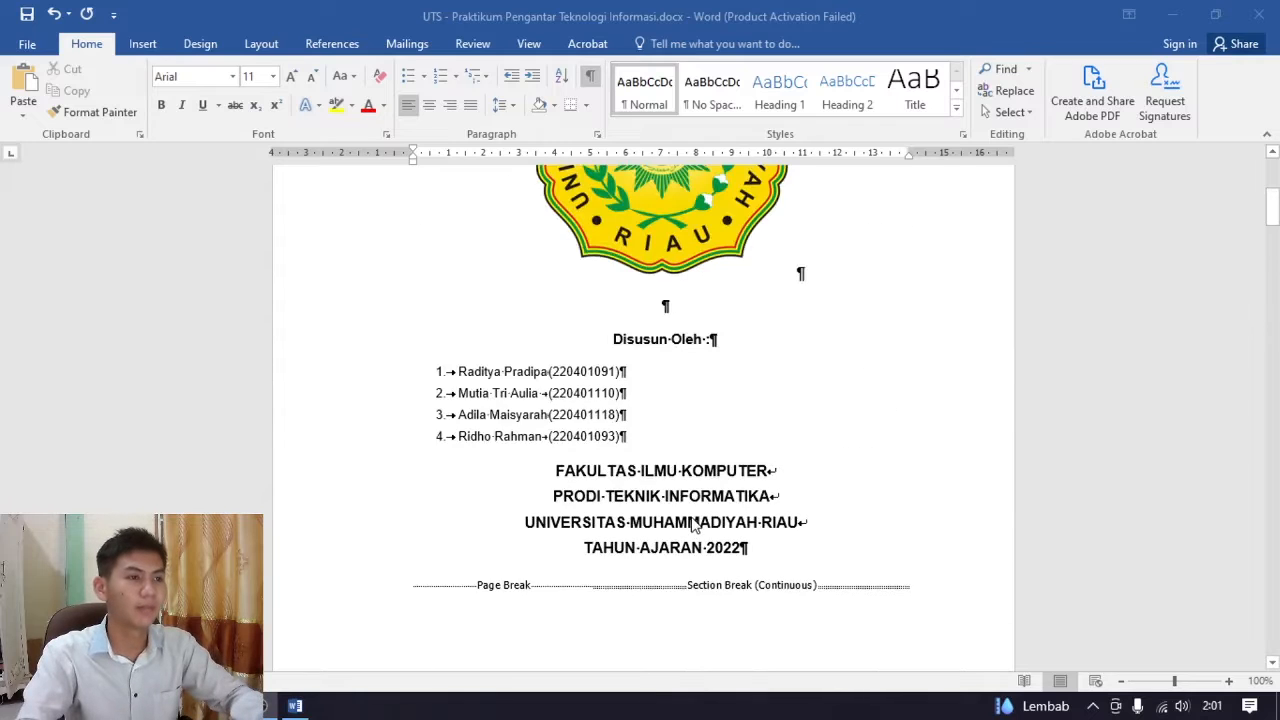
pyautogui.scroll(-3, 684, 524)
pyautogui.scroll(-3, 685, 525)
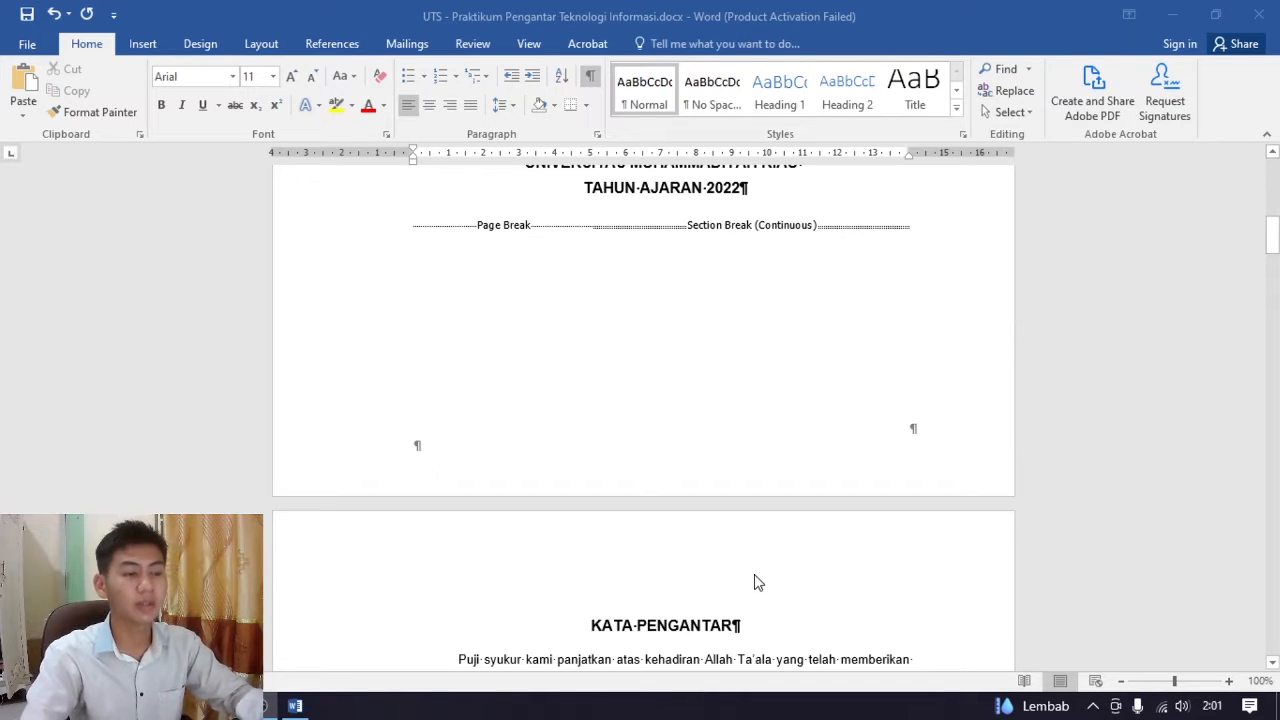
pyautogui.scroll(-2, 766, 609)
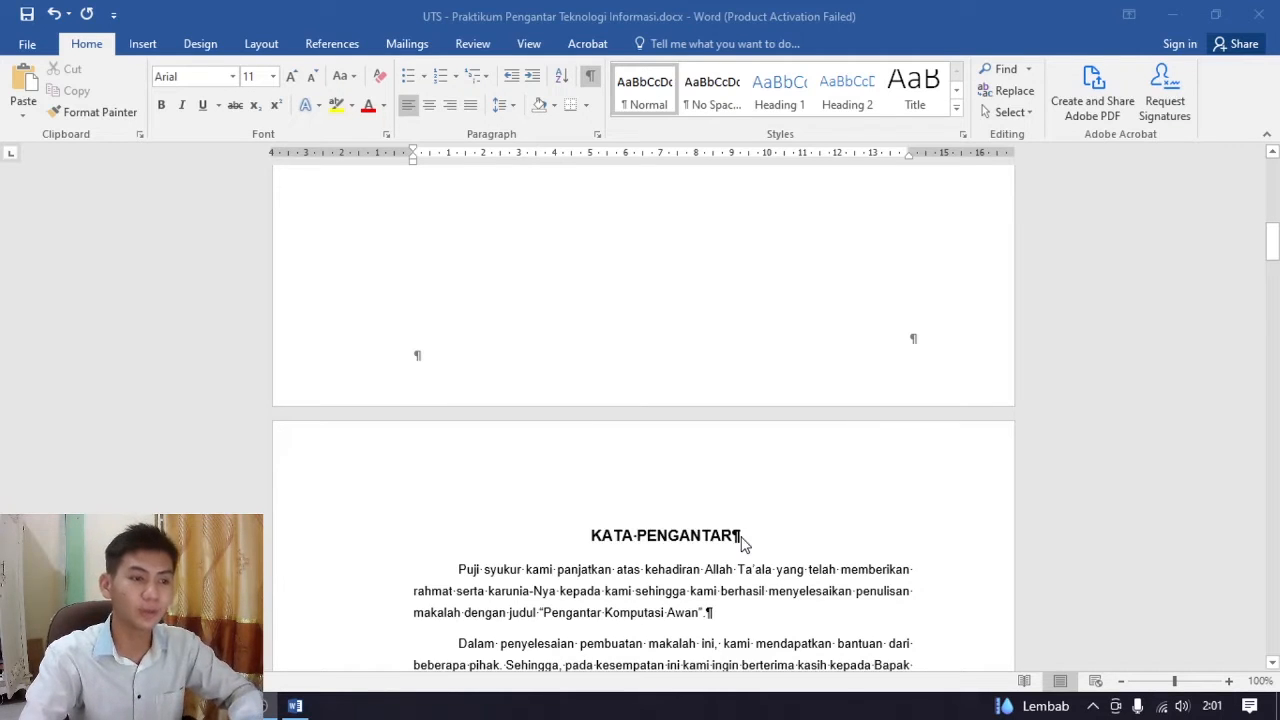
pyautogui.scroll(-10, 780, 550)
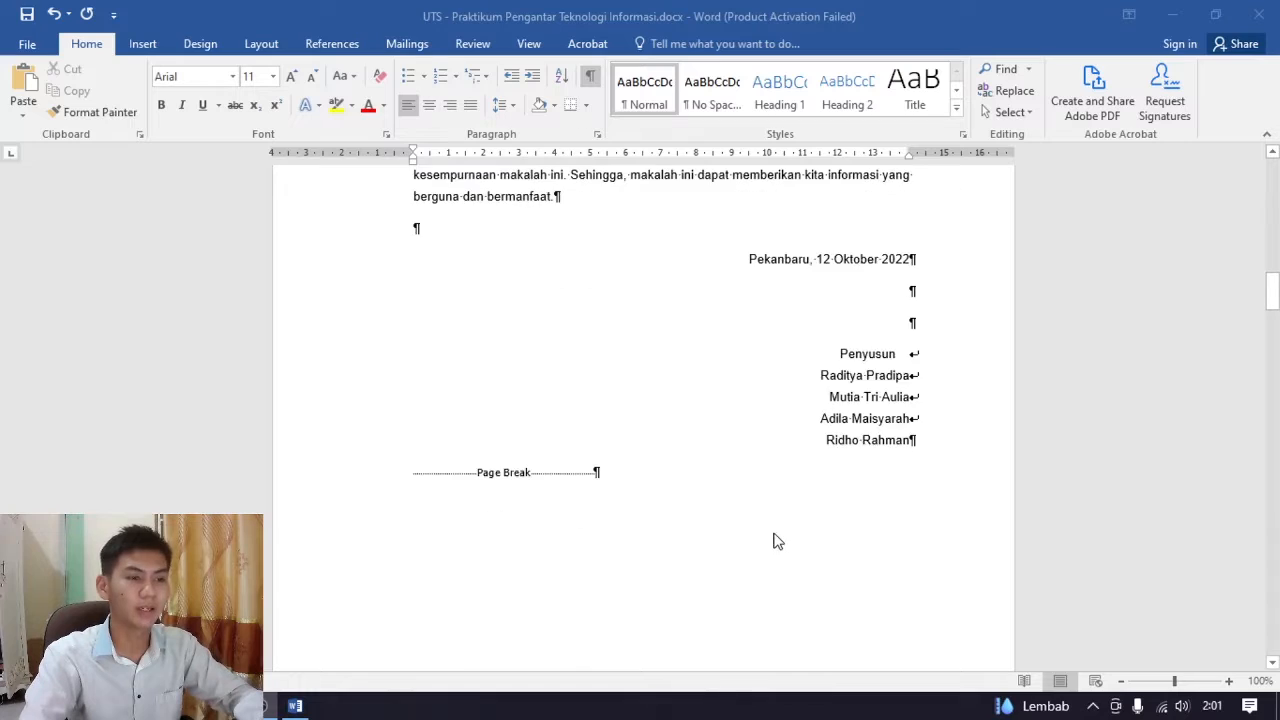
pyautogui.scroll(-2, 779, 535)
pyautogui.scroll(3, 780, 526)
pyautogui.scroll(-1, 800, 512)
pyautogui.scroll(1, 790, 485)
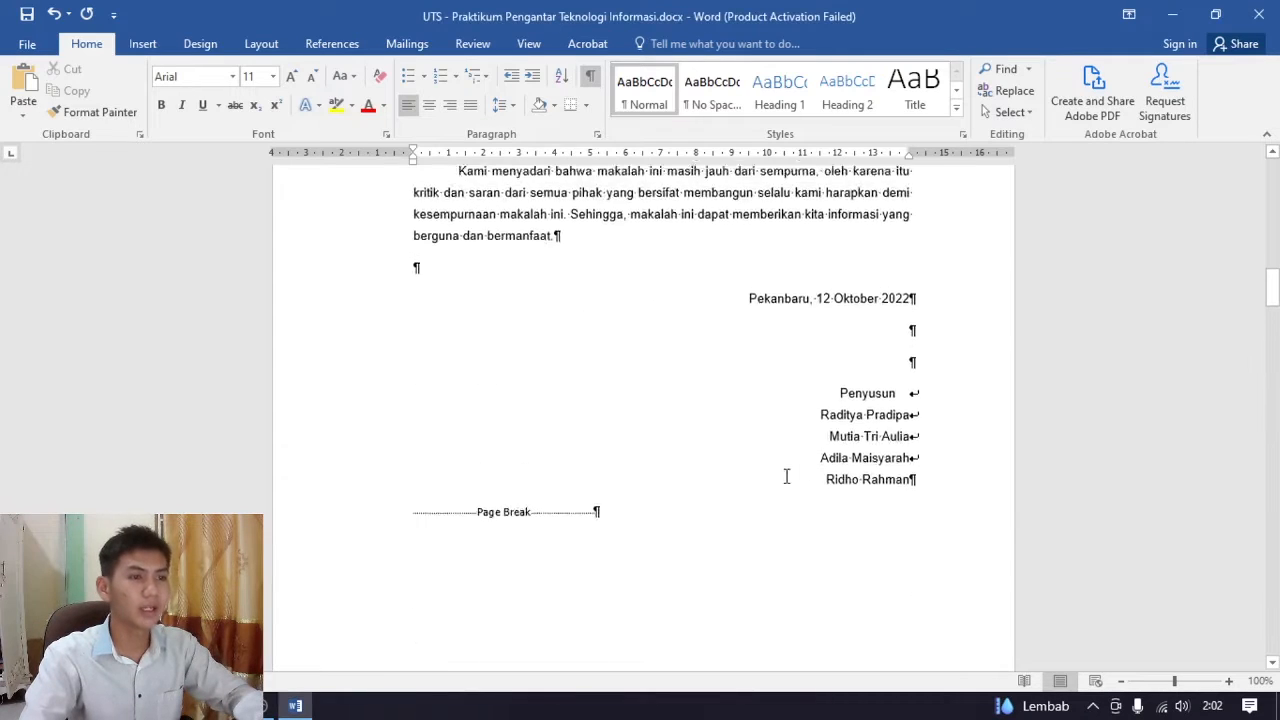
# Update the Heading 1 style to match the formatting of the KATA PENGANTAR title
pyautogui.scroll(8, 787, 477)
pyautogui.scroll(1, 691, 408)
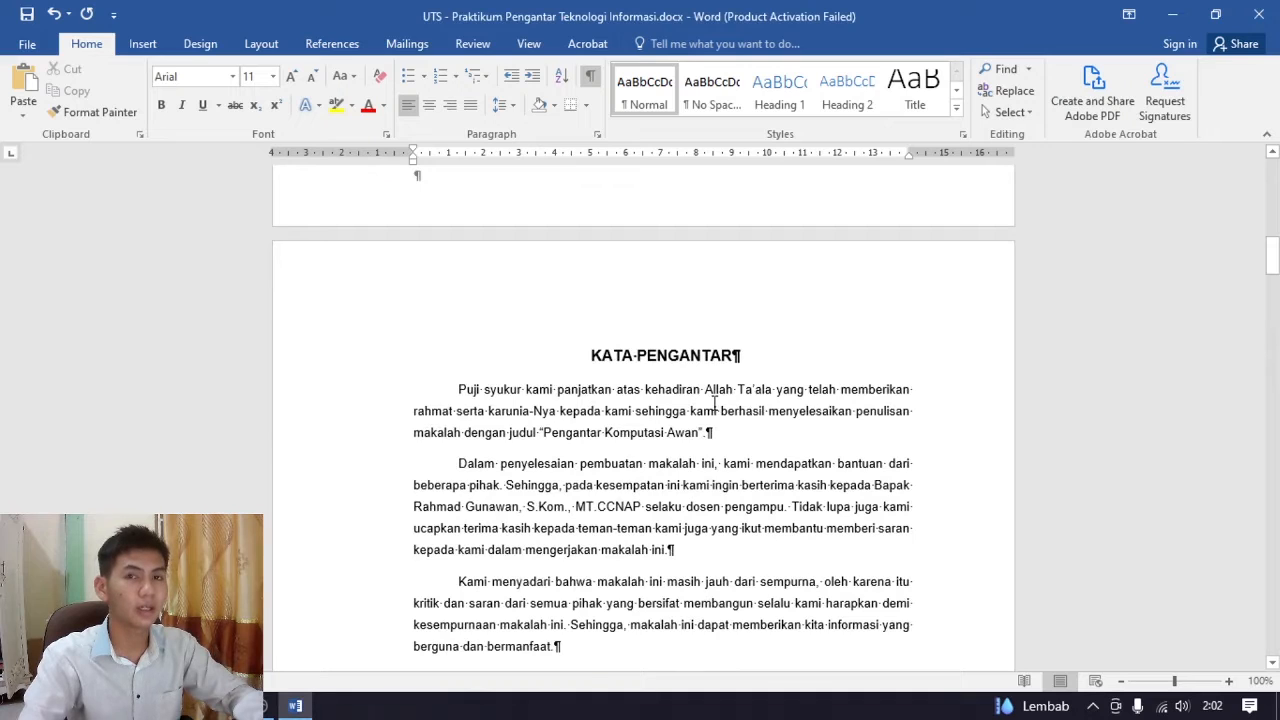
pyautogui.click(755, 358)
pyautogui.moveTo(755, 357); pyautogui.dragTo(590, 358)
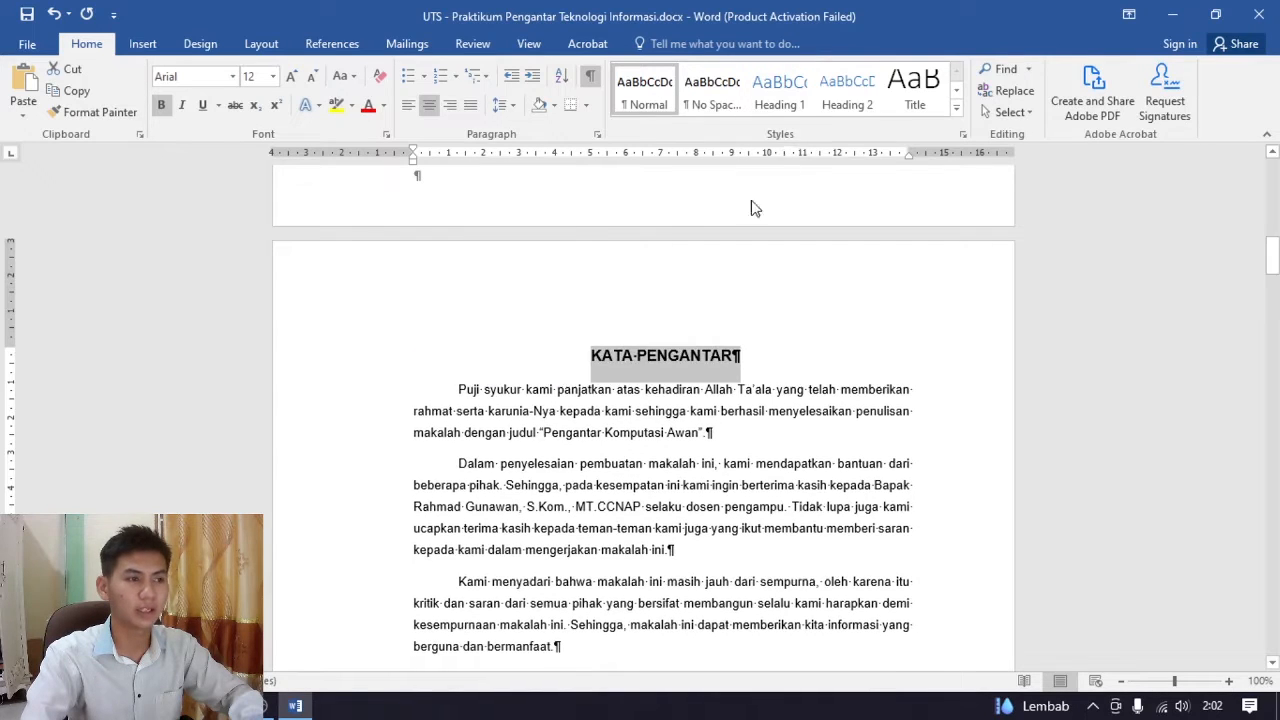
pyautogui.rightClick(779, 100)
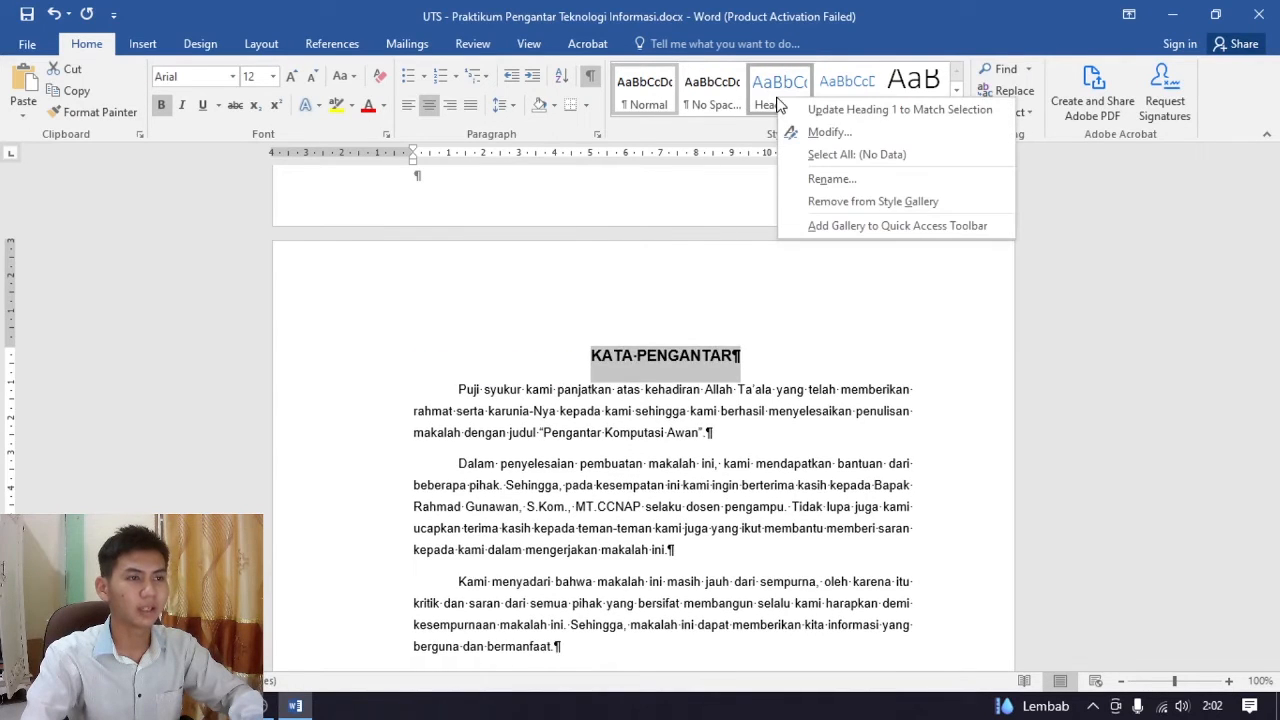
pyautogui.click(849, 112)
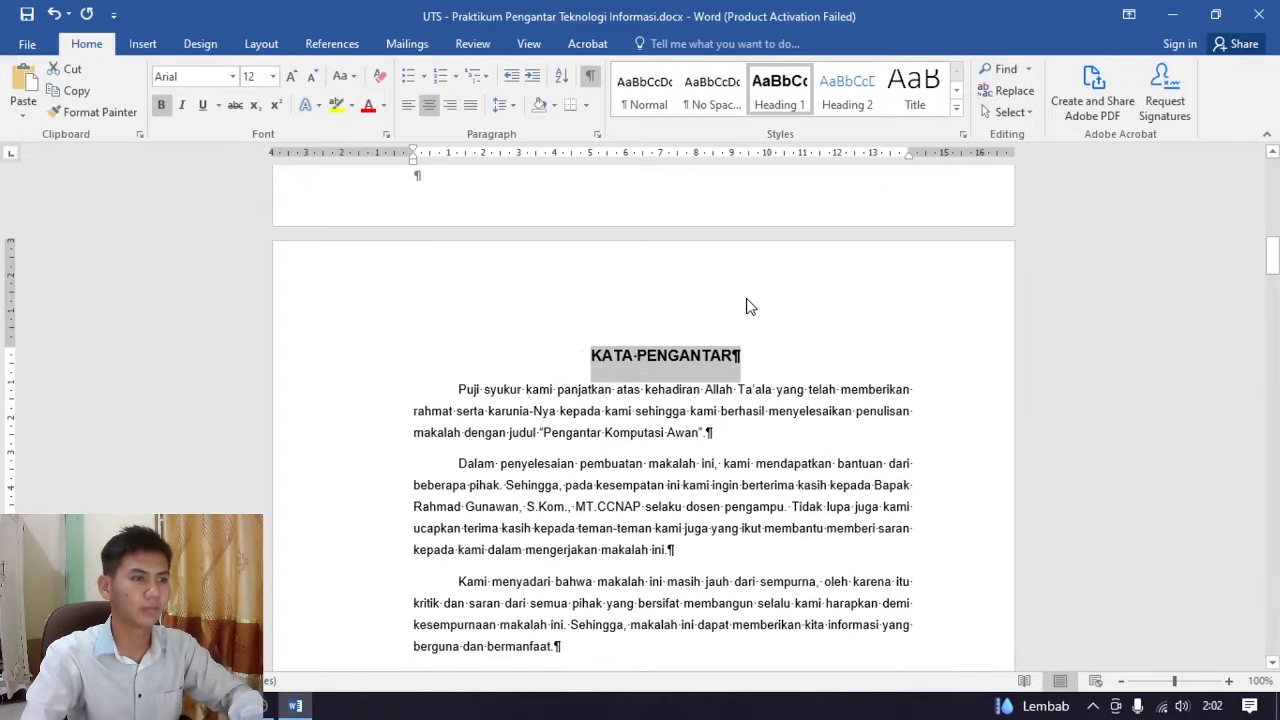
# Apply the Heading 1 style to the DAFTAR ISI title
pyautogui.scroll(-1, 755, 224)
pyautogui.scroll(-15, 755, 224)
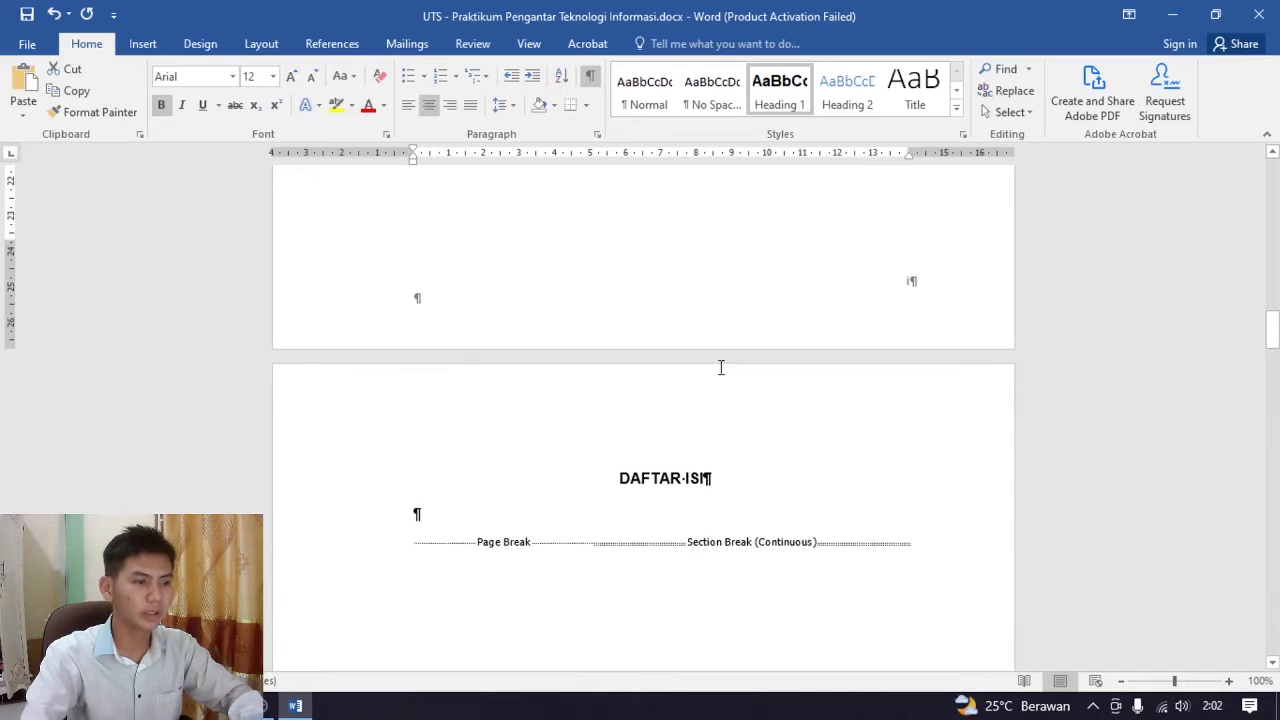
pyautogui.click(728, 483)
pyautogui.tripleClick(686, 475)
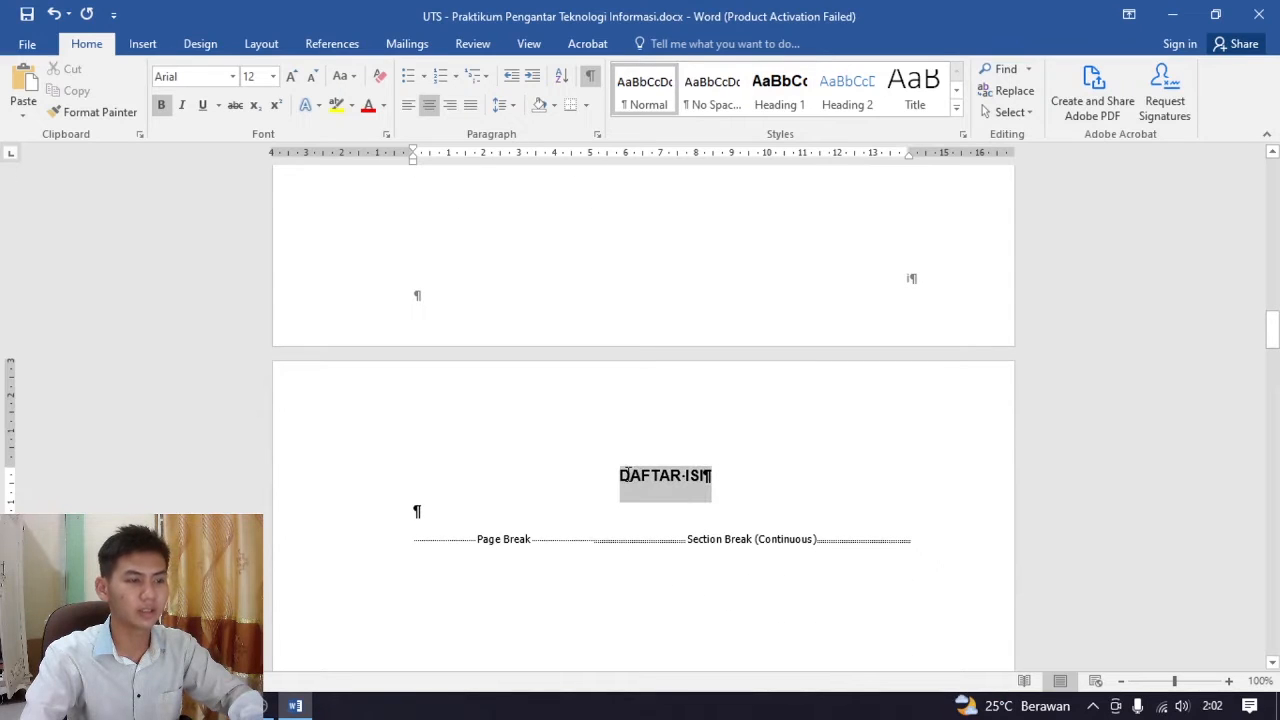
pyautogui.click(775, 104)
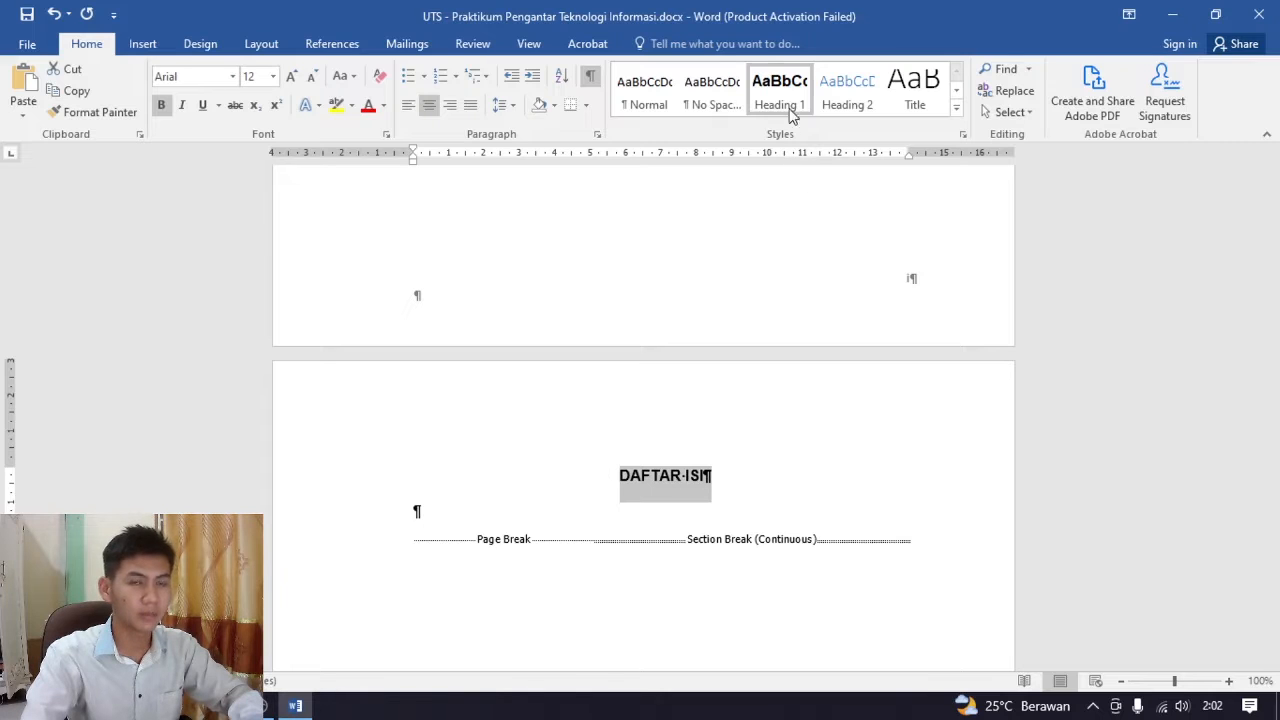
# Apply the Heading 1 style to the BAB I PENDAHULUAN and BAB II PEMBAHASAN chapter titles
pyautogui.scroll(-10, 694, 380)
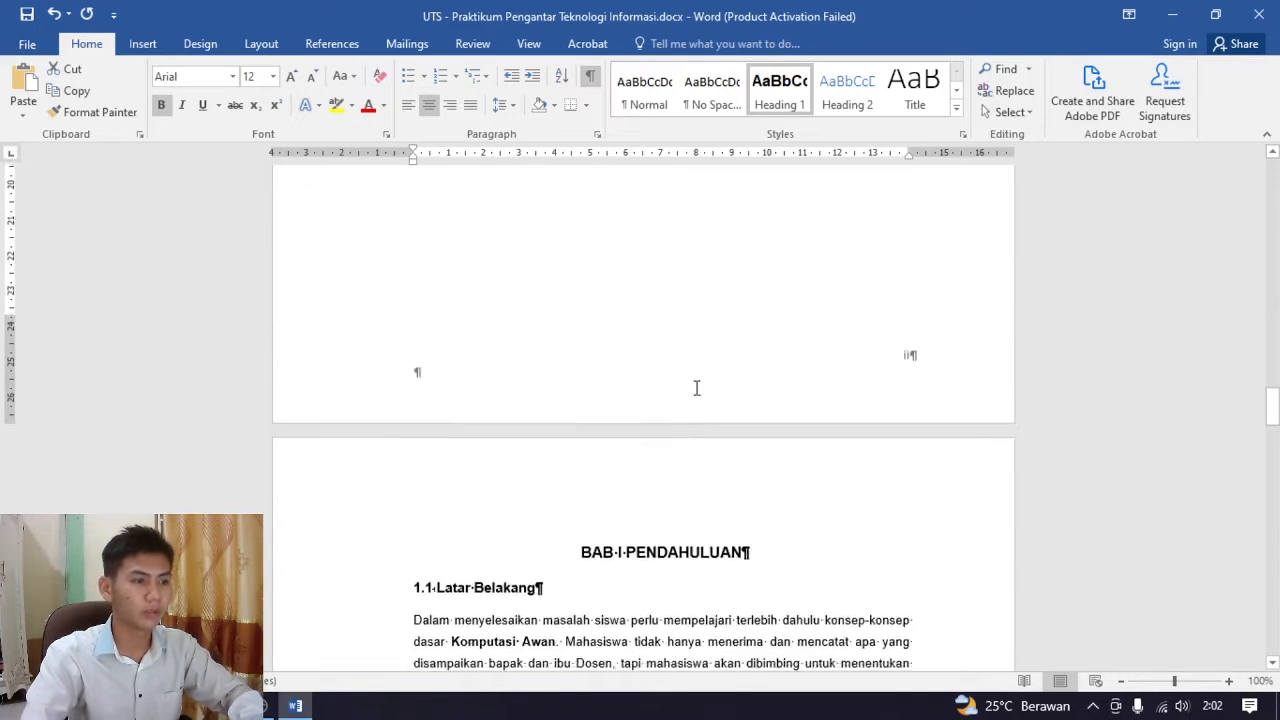
pyautogui.scroll(-3, 697, 388)
pyautogui.moveTo(766, 371); pyautogui.dragTo(563, 371)
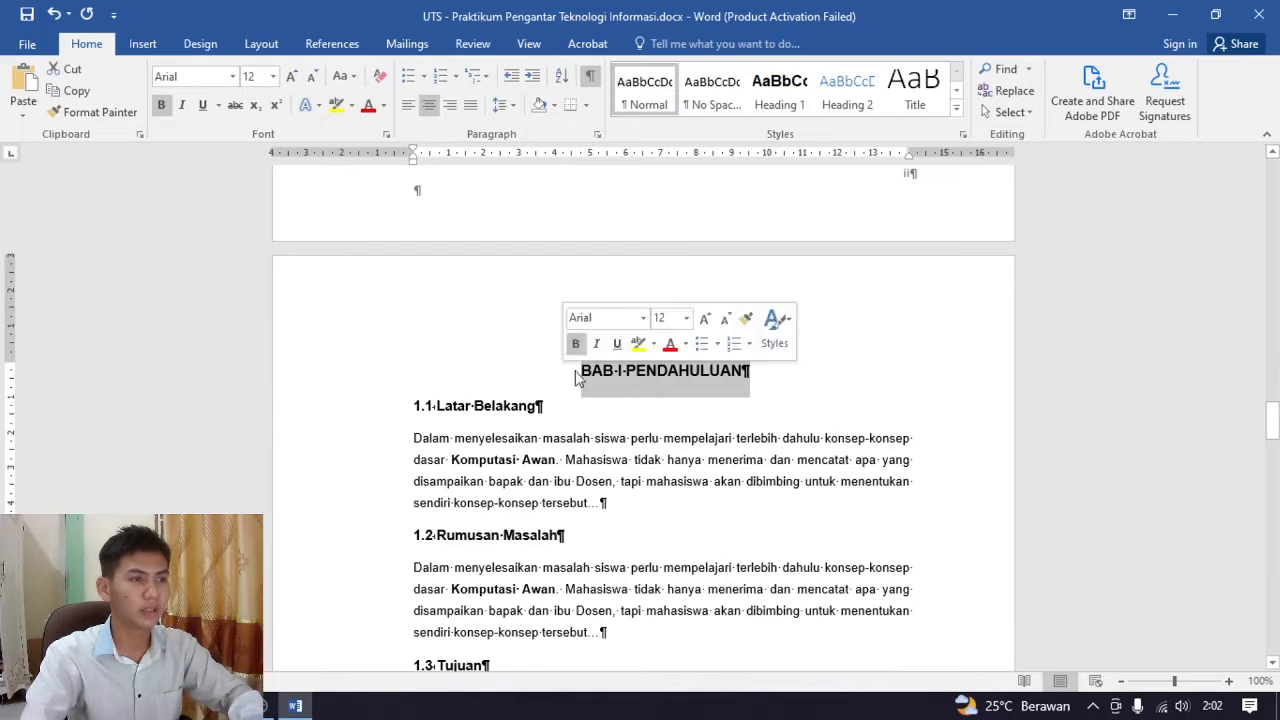
pyautogui.click(779, 85)
pyautogui.scroll(-15, 774, 403)
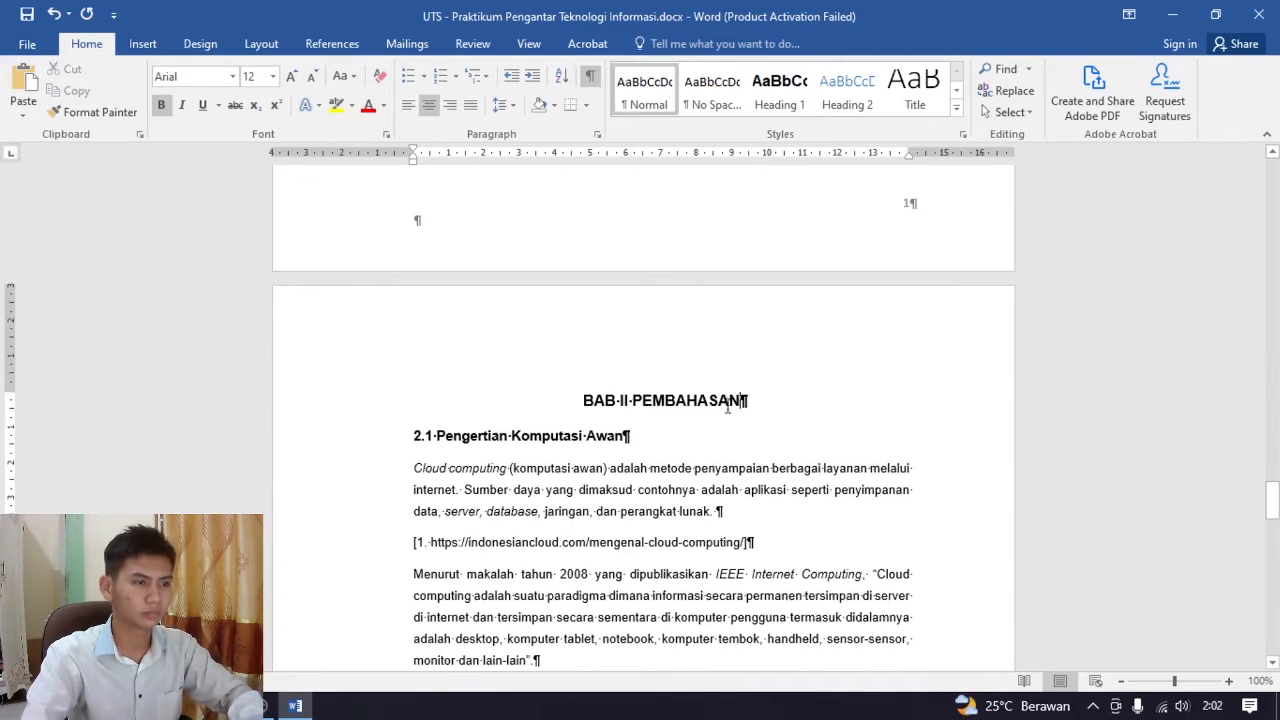
pyautogui.moveTo(738, 403); pyautogui.dragTo(584, 402)
pyautogui.click(778, 88)
# Apply the Heading 1 style to the BAB III PENUTUP and DAFTAR PUSTAKA titles
pyautogui.scroll(-15, 771, 371)
pyautogui.moveTo(732, 313); pyautogui.dragTo(598, 313)
pyautogui.click(776, 90)
pyautogui.moveTo(728, 457); pyautogui.dragTo(597, 457)
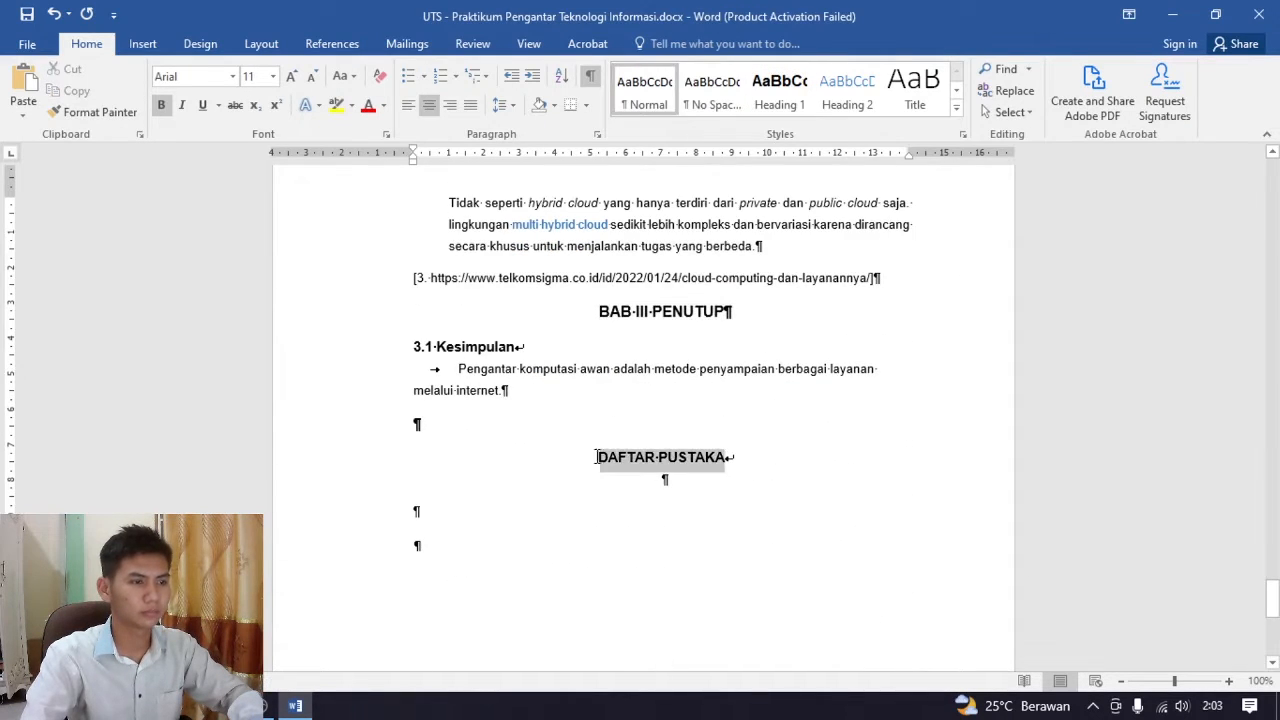
pyautogui.click(779, 88)
# Review the styled titles from DAFTAR PUSTAKA back up to KATA PENGANTAR and down again to BAB I
pyautogui.scroll(-3, 783, 326)
pyautogui.scroll(4, 780, 346)
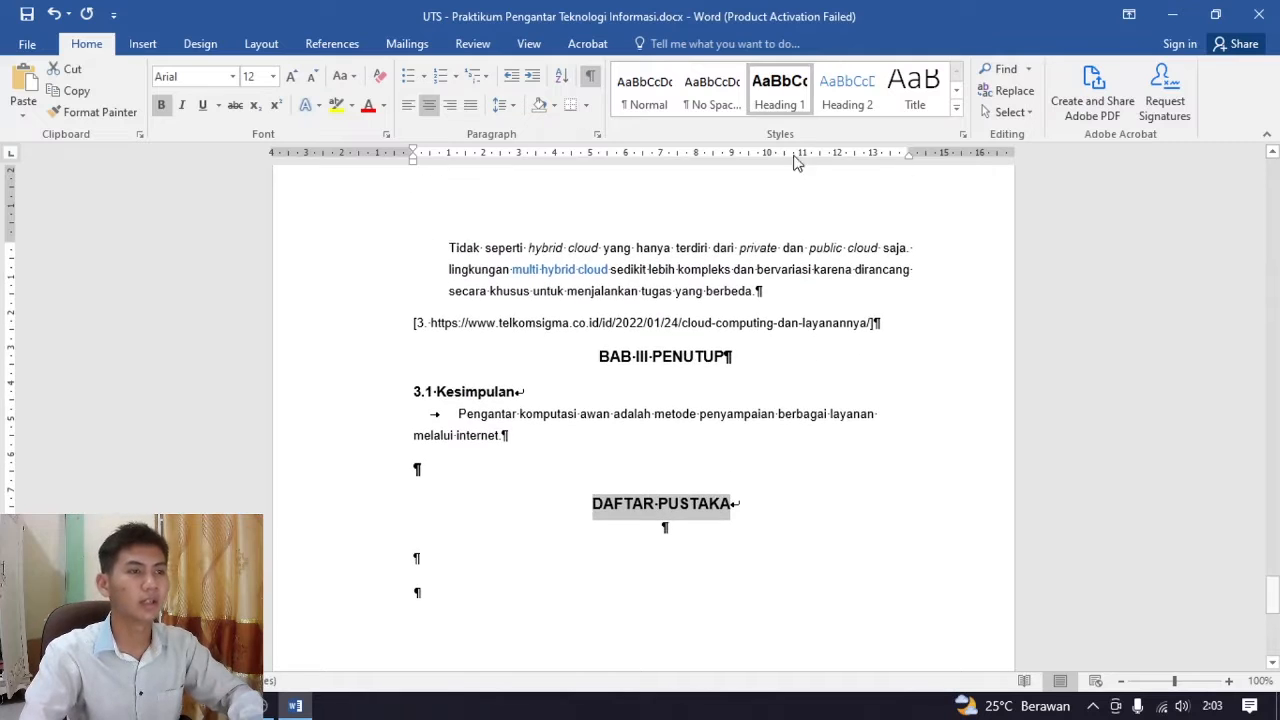
pyautogui.scroll(5, 778, 360)
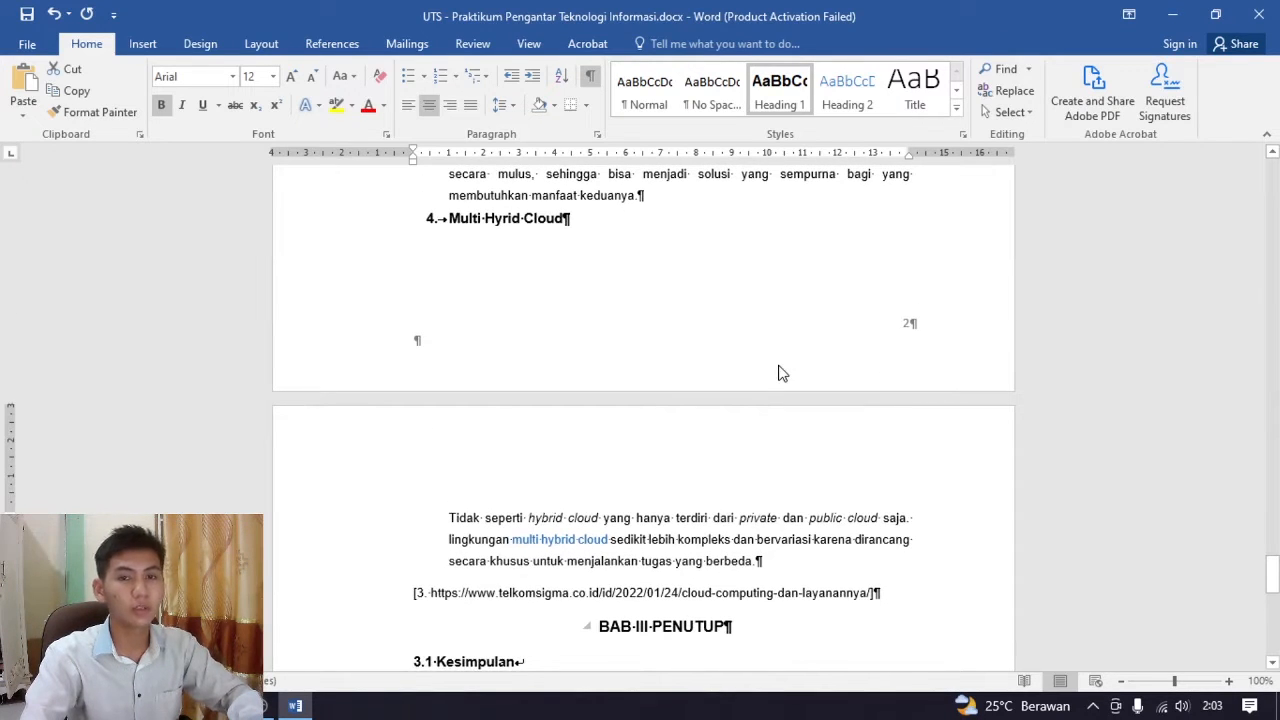
pyautogui.scroll(12, 780, 371)
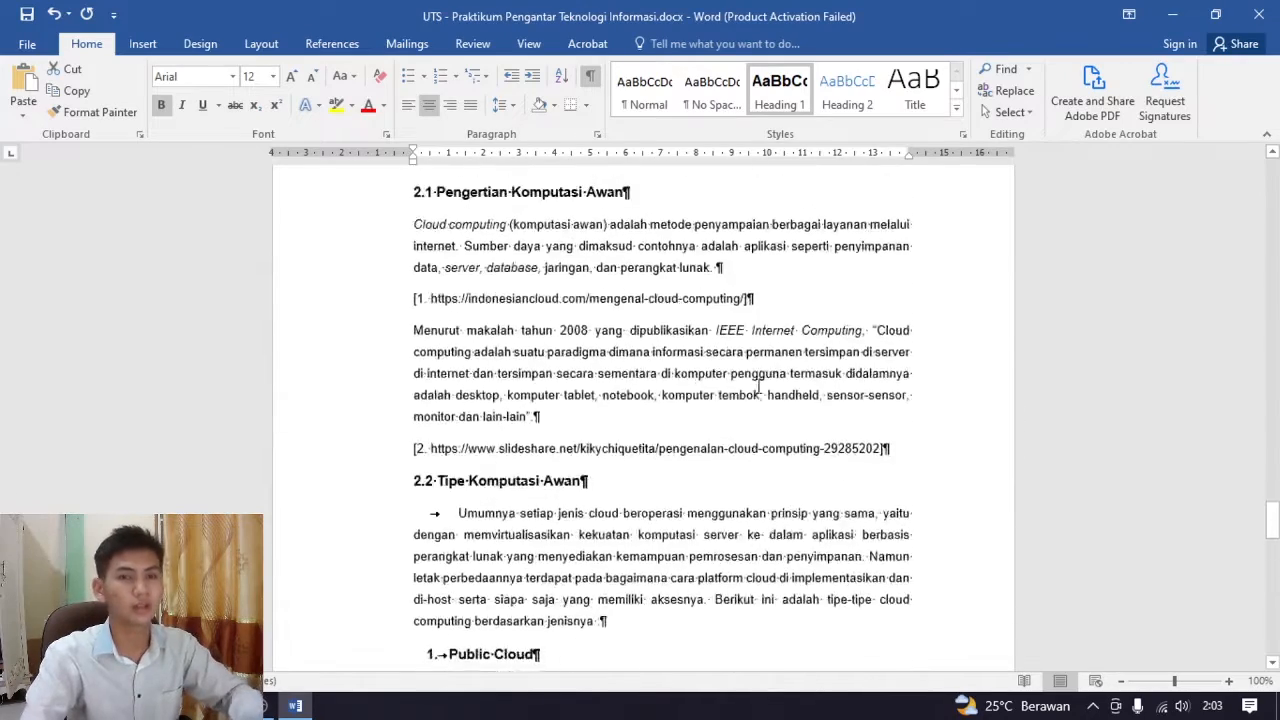
pyautogui.scroll(20, 757, 388)
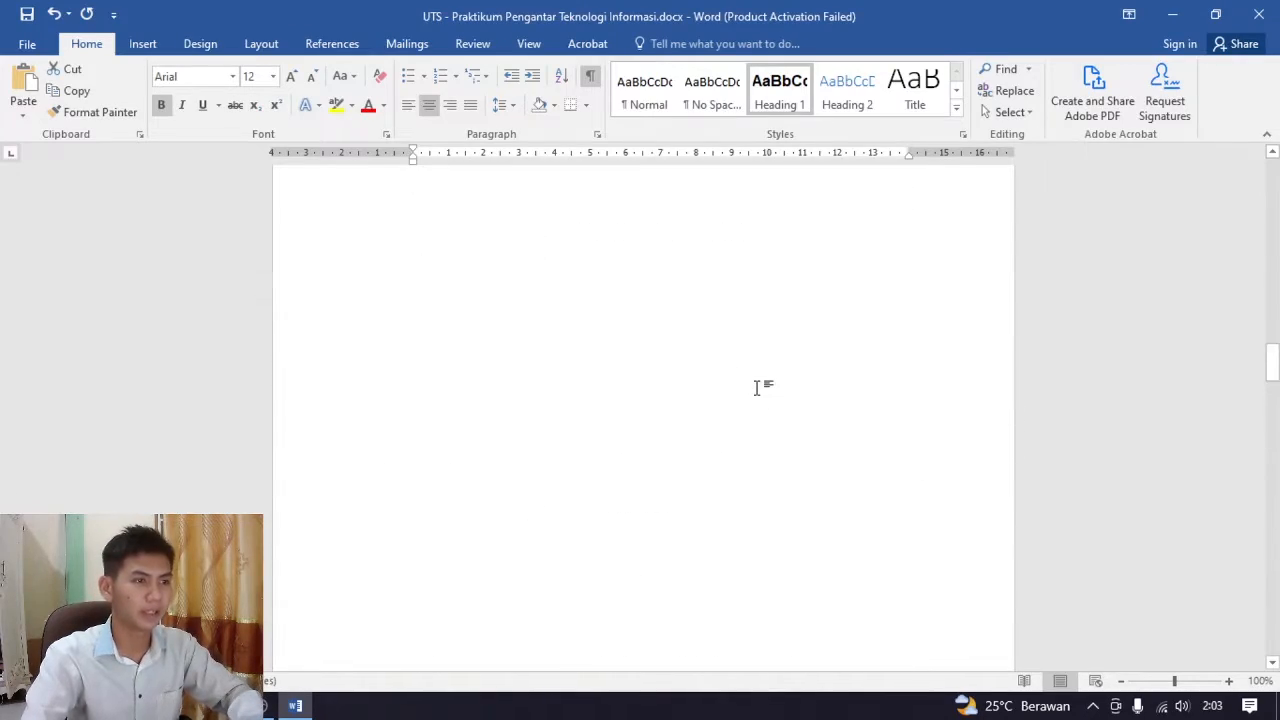
pyautogui.scroll(15, 757, 388)
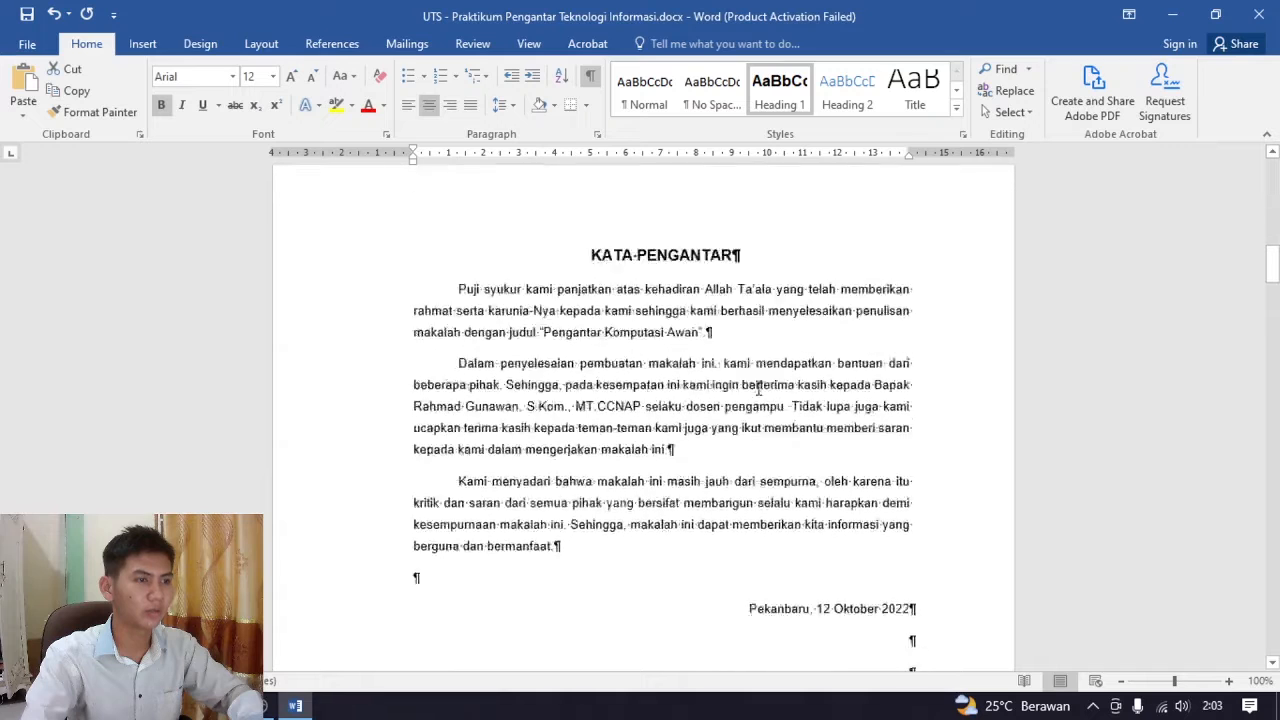
pyautogui.scroll(-18, 757, 388)
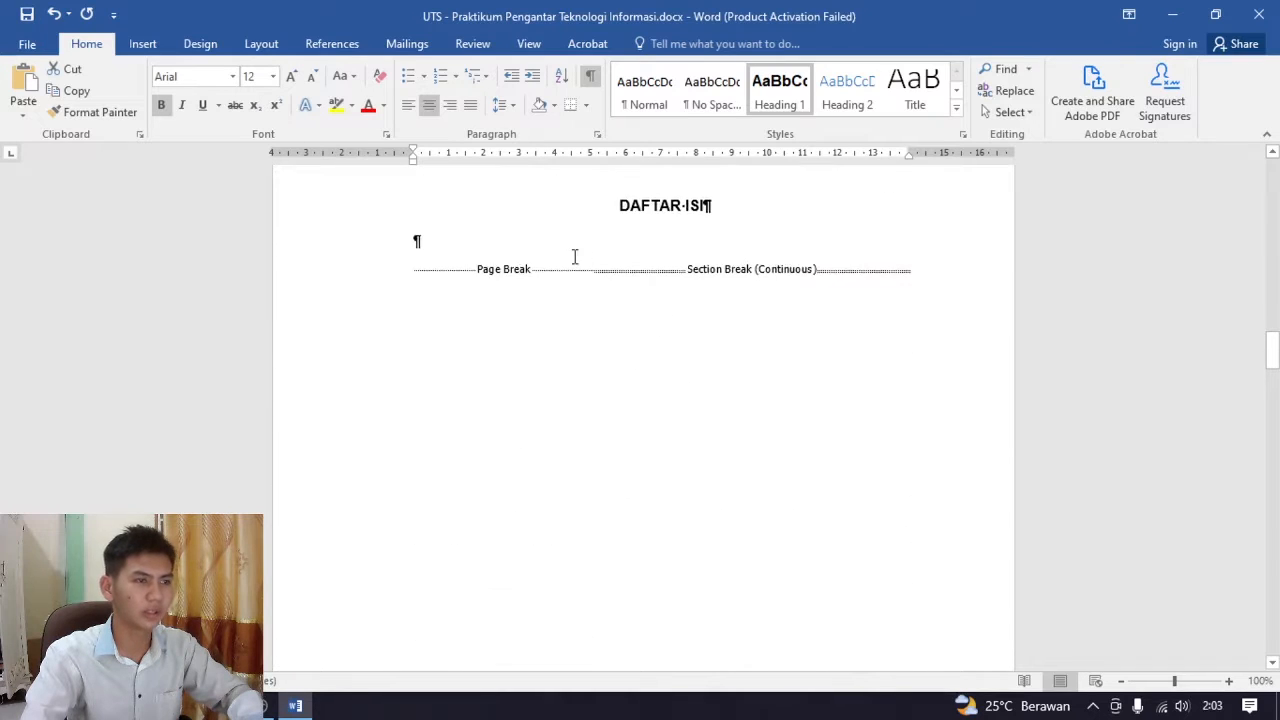
pyautogui.scroll(-17, 575, 257)
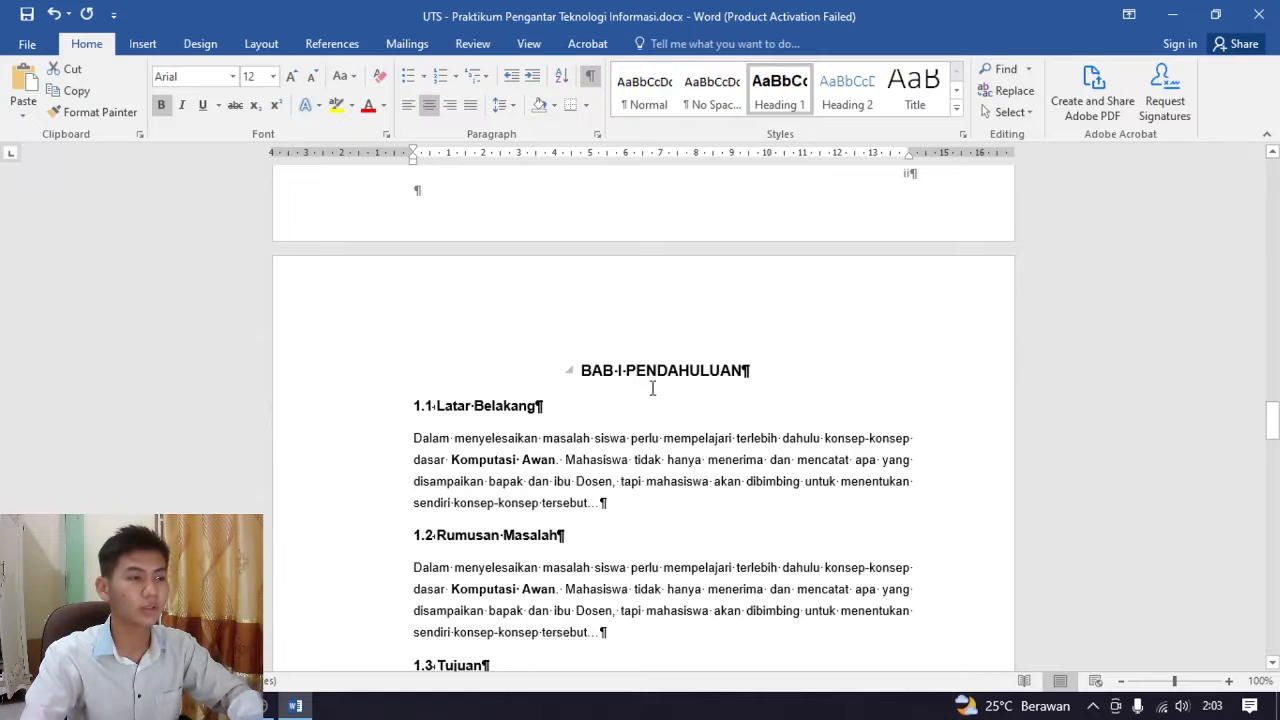
pyautogui.scroll(-2, 652, 388)
# Select the 1.1 Latar Belakang subheading in BAB I and preview the Heading 1 style on it
pyautogui.moveTo(518, 316); pyautogui.dragTo(410, 318)
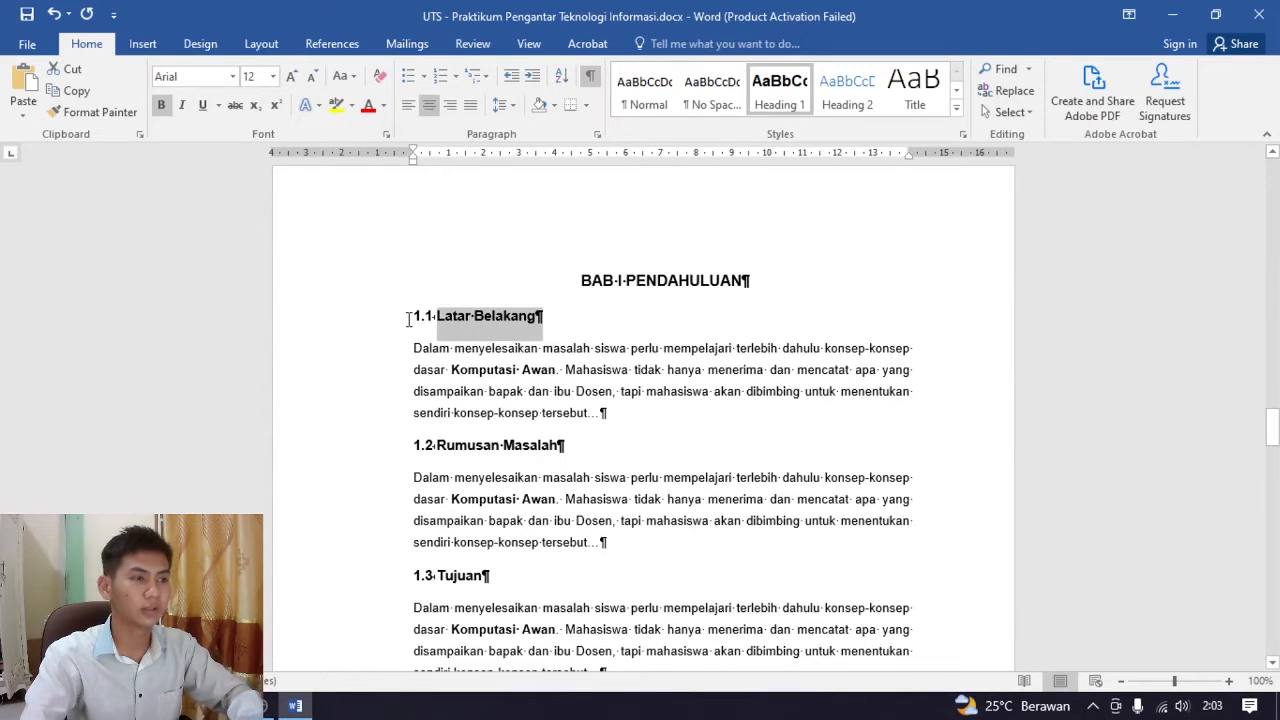
pyautogui.scroll(-3, 463, 323)
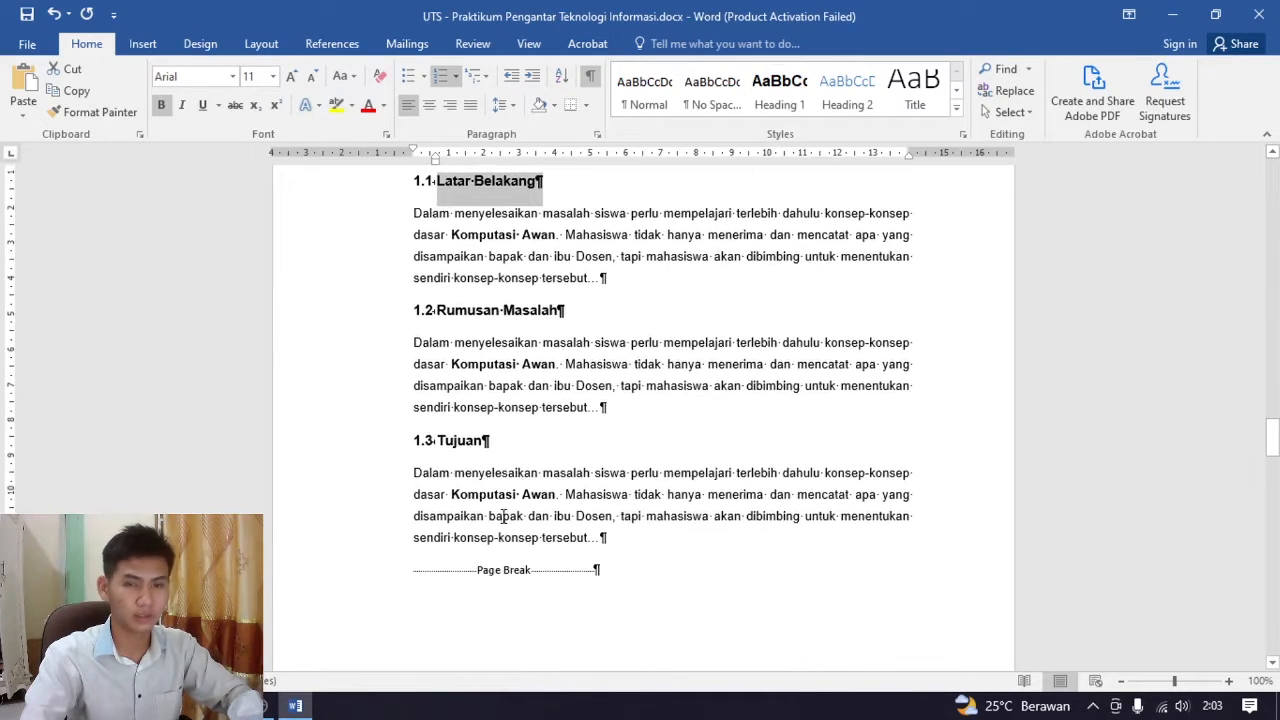
pyautogui.scroll(3, 505, 516)
pyautogui.click(550, 322)
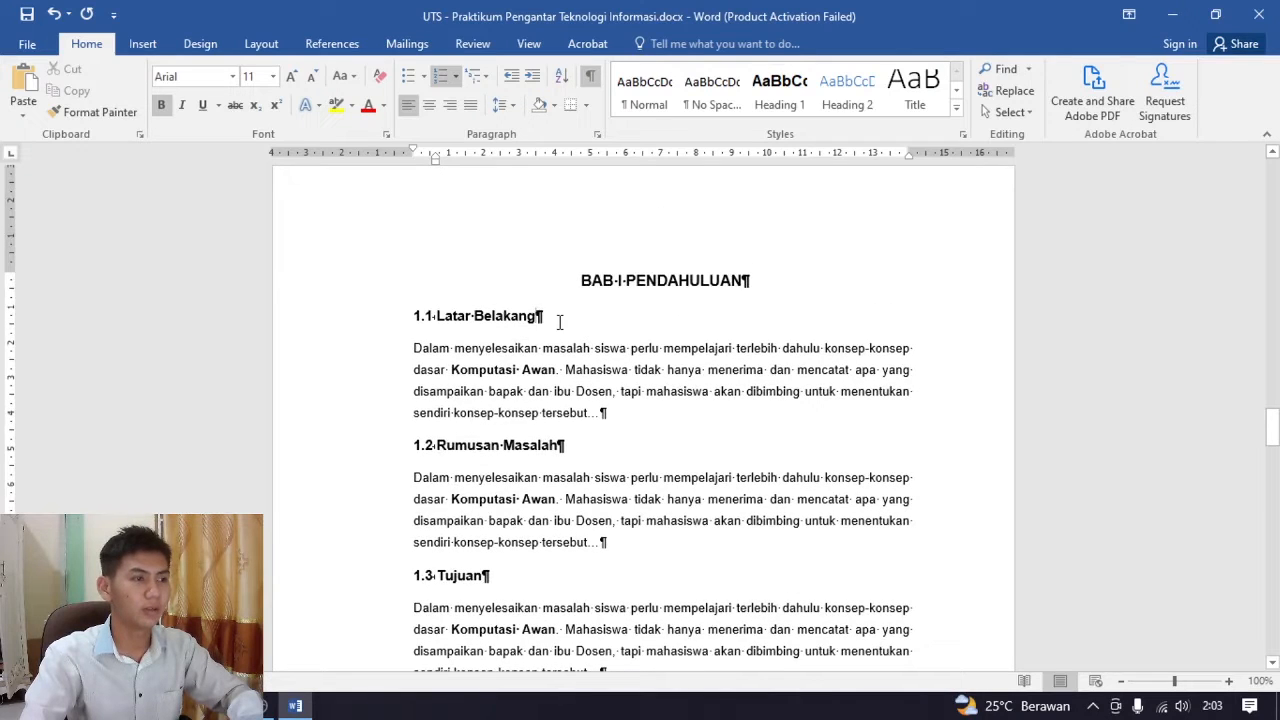
pyautogui.moveTo(556, 318); pyautogui.dragTo(415, 317)
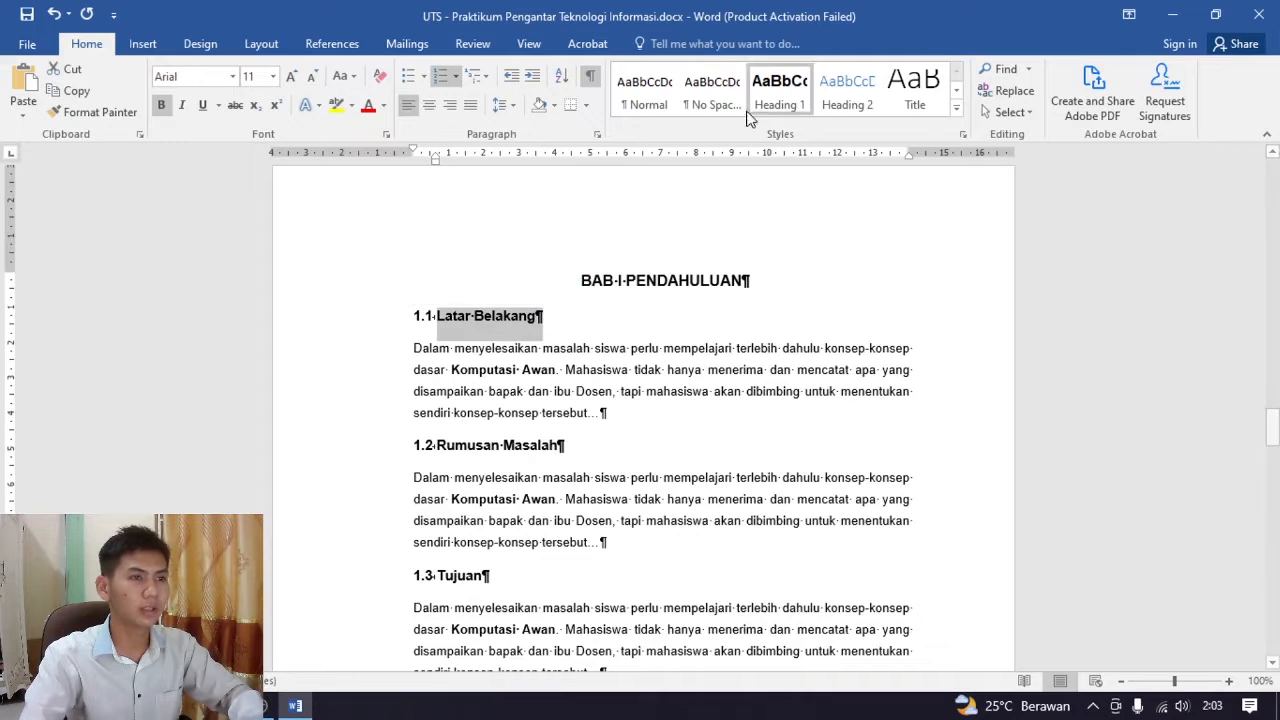
pyautogui.click(785, 117)
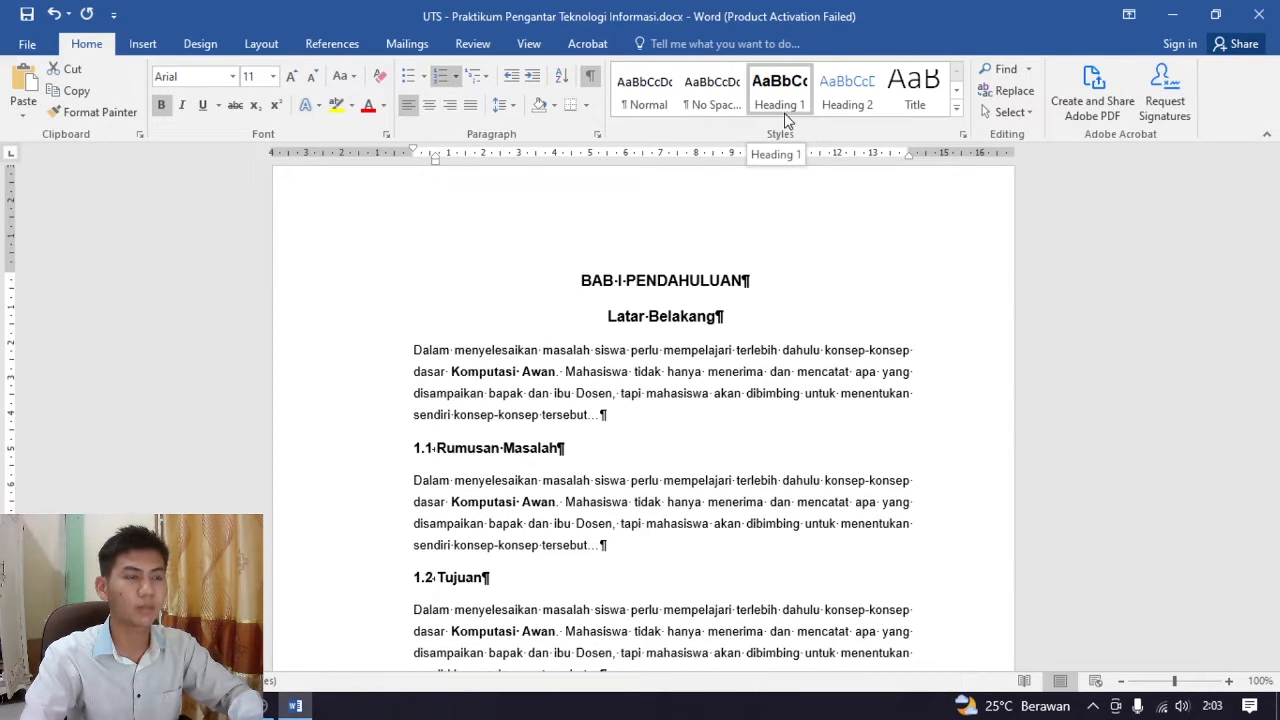
# Undo the Heading 1 style on the Latar Belakang subheading, try it once more and undo it again
pyautogui.hotkey('ctrl', 'z')
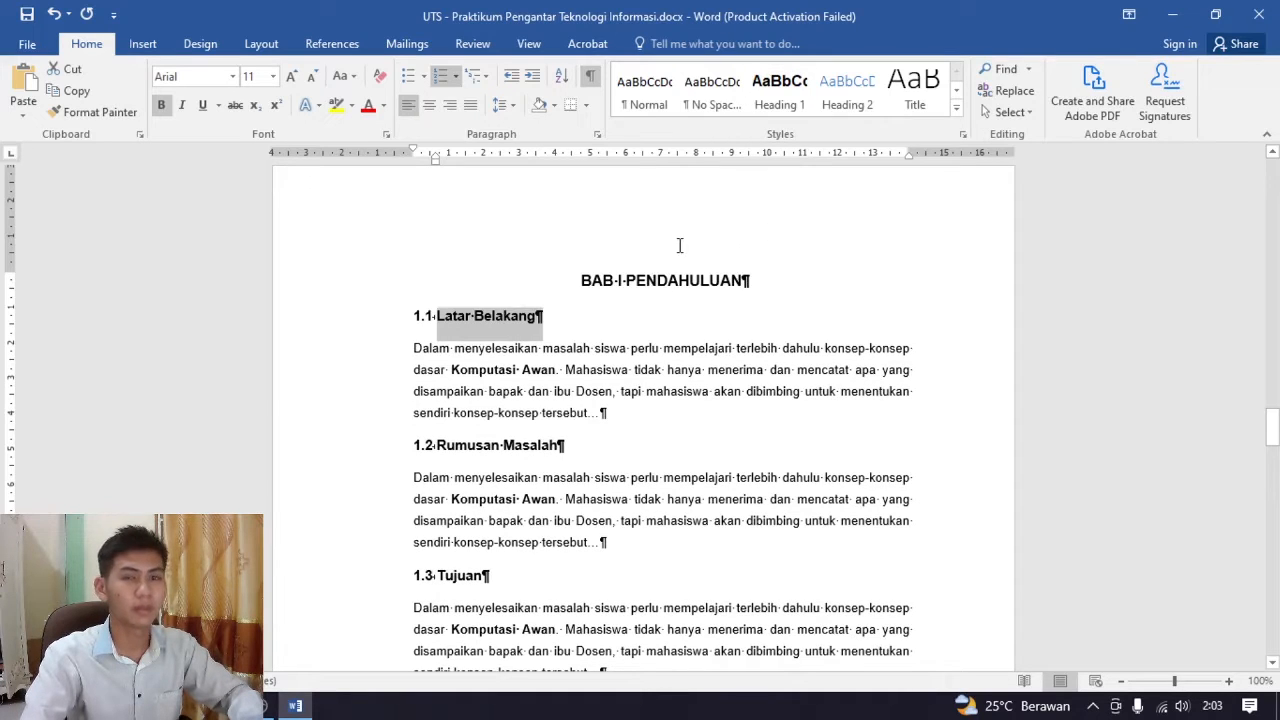
pyautogui.click(784, 110)
pyautogui.hotkey('ctrl', 'z')
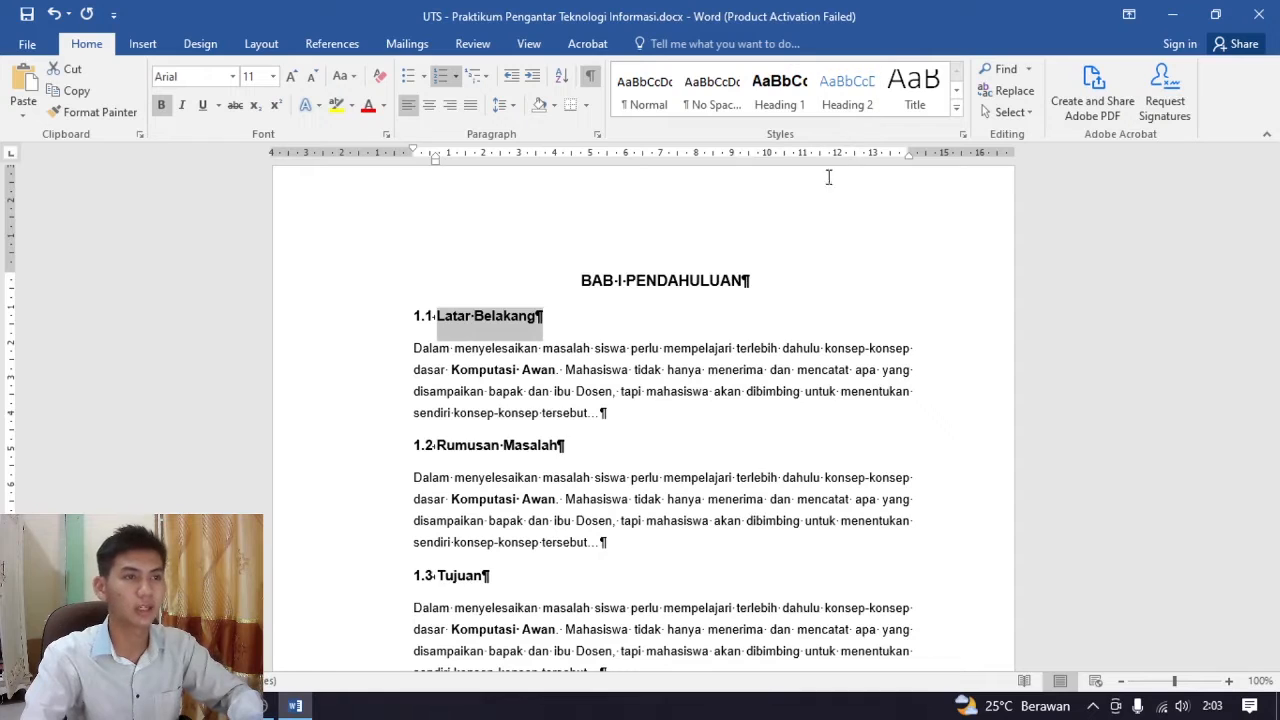
# Update the Heading 2 style to match the Latar Belakang subheading and apply it to Rumusan Masalah and Tujuan in BAB I
pyautogui.rightClick(855, 107)
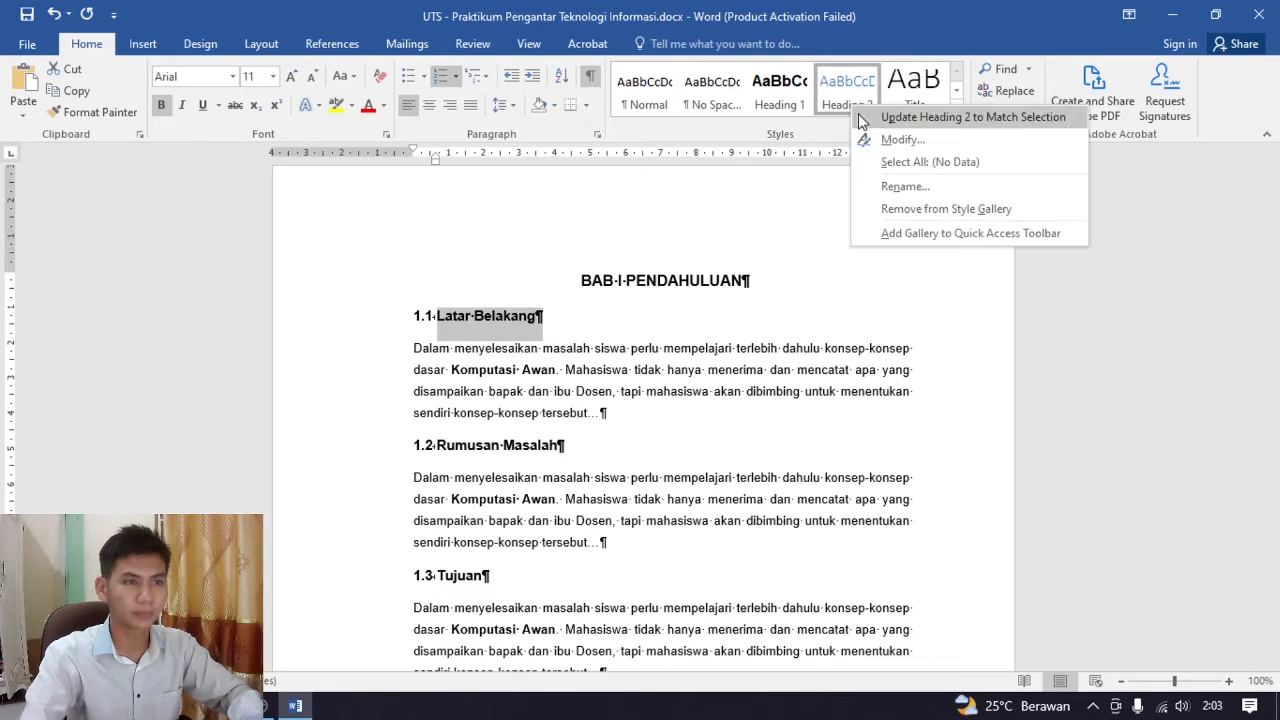
pyautogui.click(974, 124)
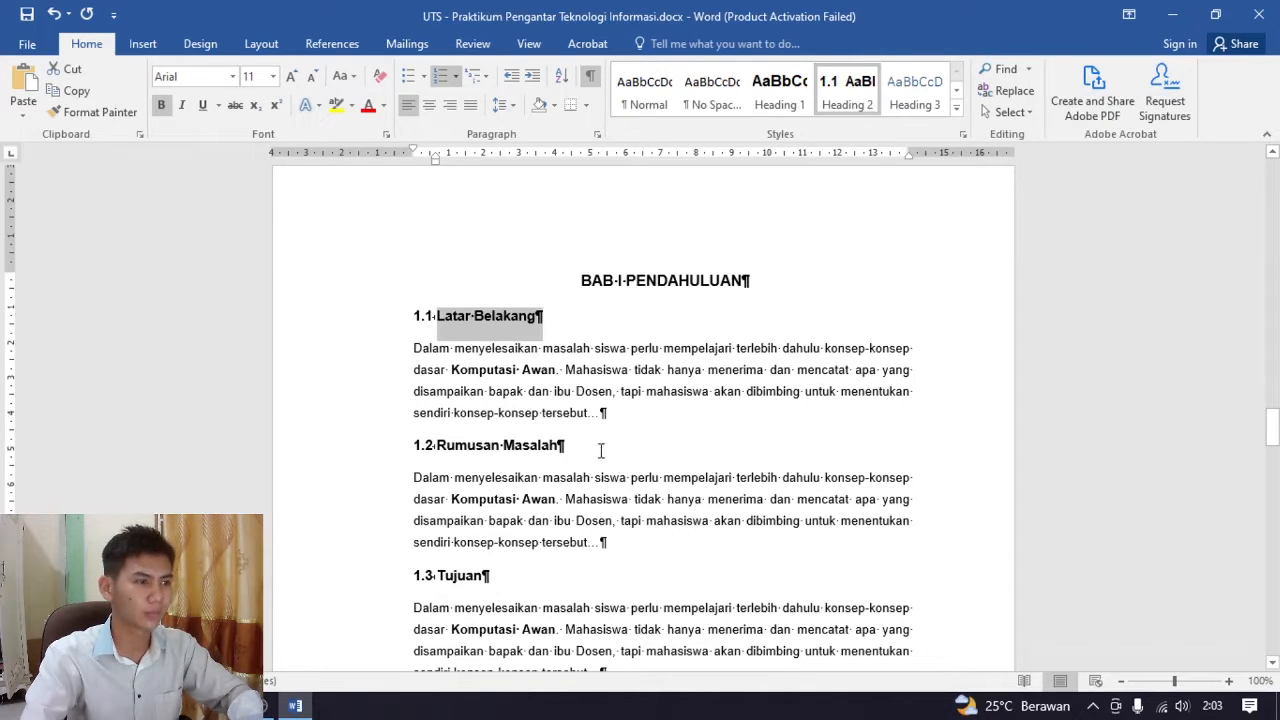
pyautogui.moveTo(580, 445); pyautogui.dragTo(492, 443)
pyautogui.click(841, 92)
pyautogui.scroll(-3, 672, 448)
pyautogui.click(845, 92)
# Apply the Heading 2 style to the Pengertian Komputasi Awan subheading in BAB II, selecting its text without the typed 2.1 number
pyautogui.scroll(-12, 515, 385)
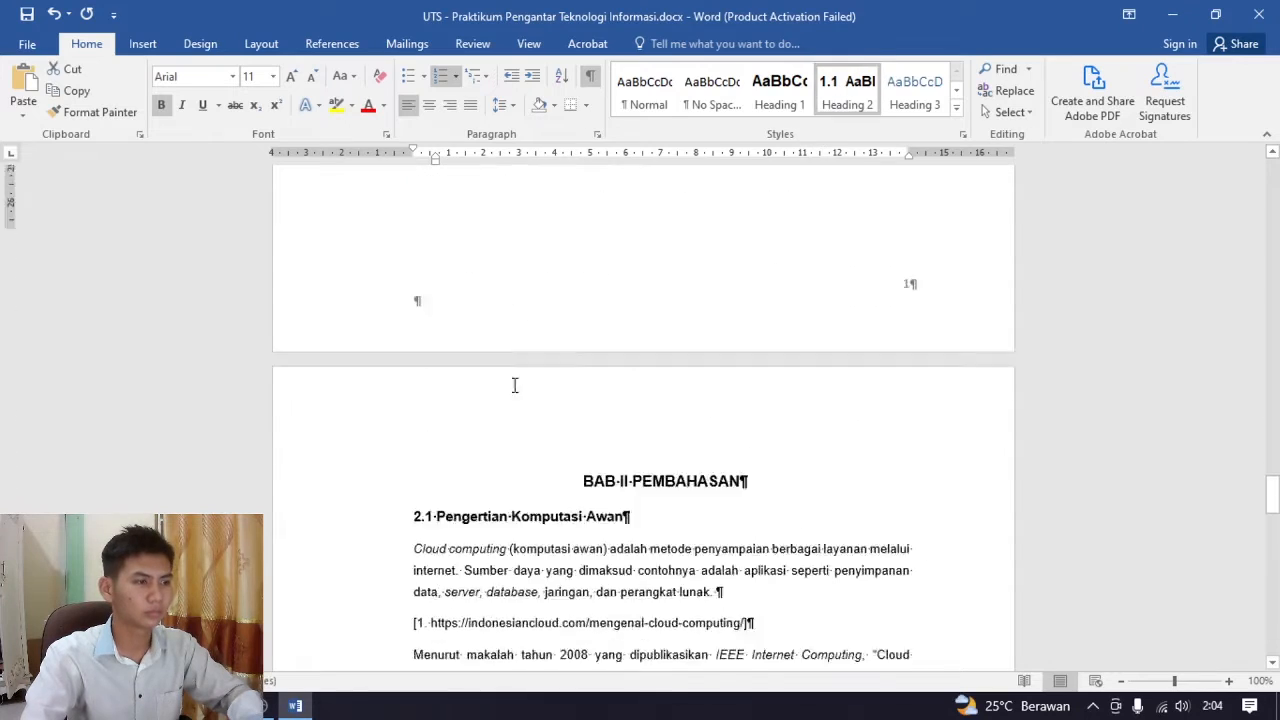
pyautogui.scroll(-3, 515, 385)
pyautogui.moveTo(636, 348); pyautogui.dragTo(415, 350)
pyautogui.click(848, 98)
pyautogui.hotkey('ctrl', 'z')
pyautogui.moveTo(650, 352); pyautogui.dragTo(438, 352)
pyautogui.click(853, 106)
# Apply the Heading 2 style to the Tipe Komputasi Awan subheading and to the next subheading below it in BAB II
pyautogui.scroll(-3, 690, 400)
pyautogui.moveTo(600, 458); pyautogui.dragTo(440, 463)
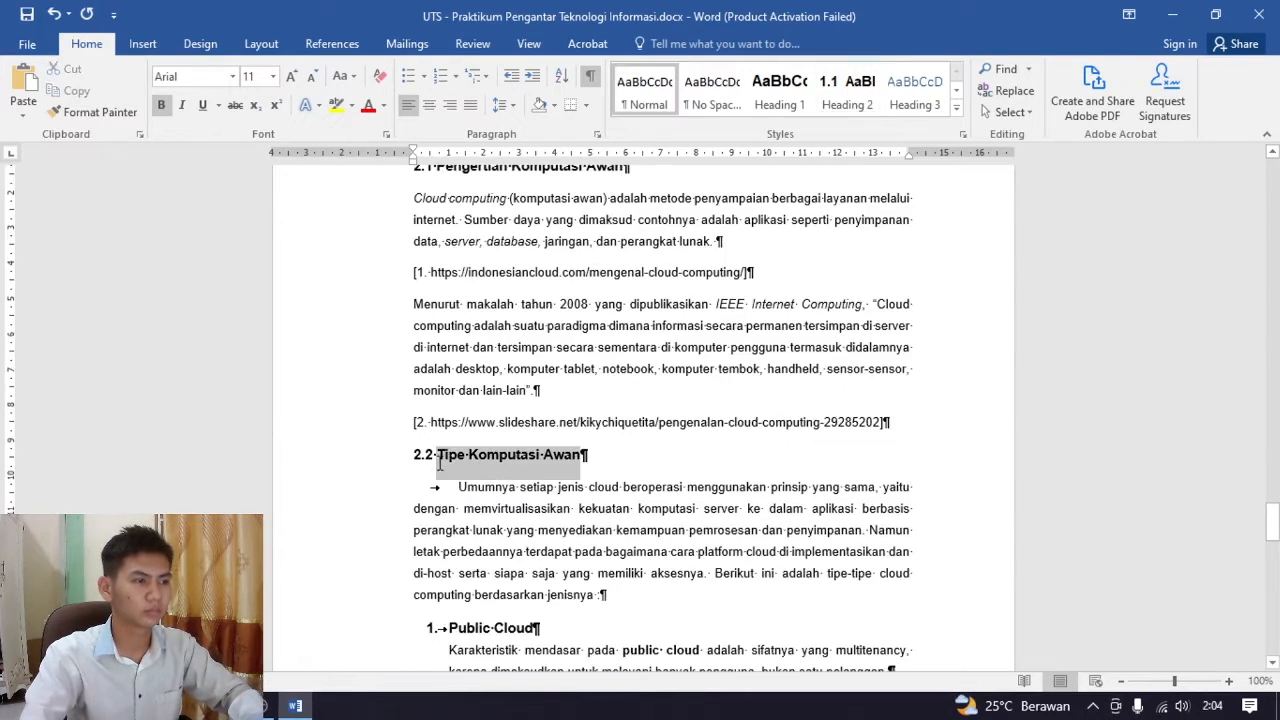
pyautogui.click(847, 100)
pyautogui.scroll(-12, 566, 394)
pyautogui.moveTo(518, 304); pyautogui.dragTo(418, 308)
pyautogui.click(847, 108)
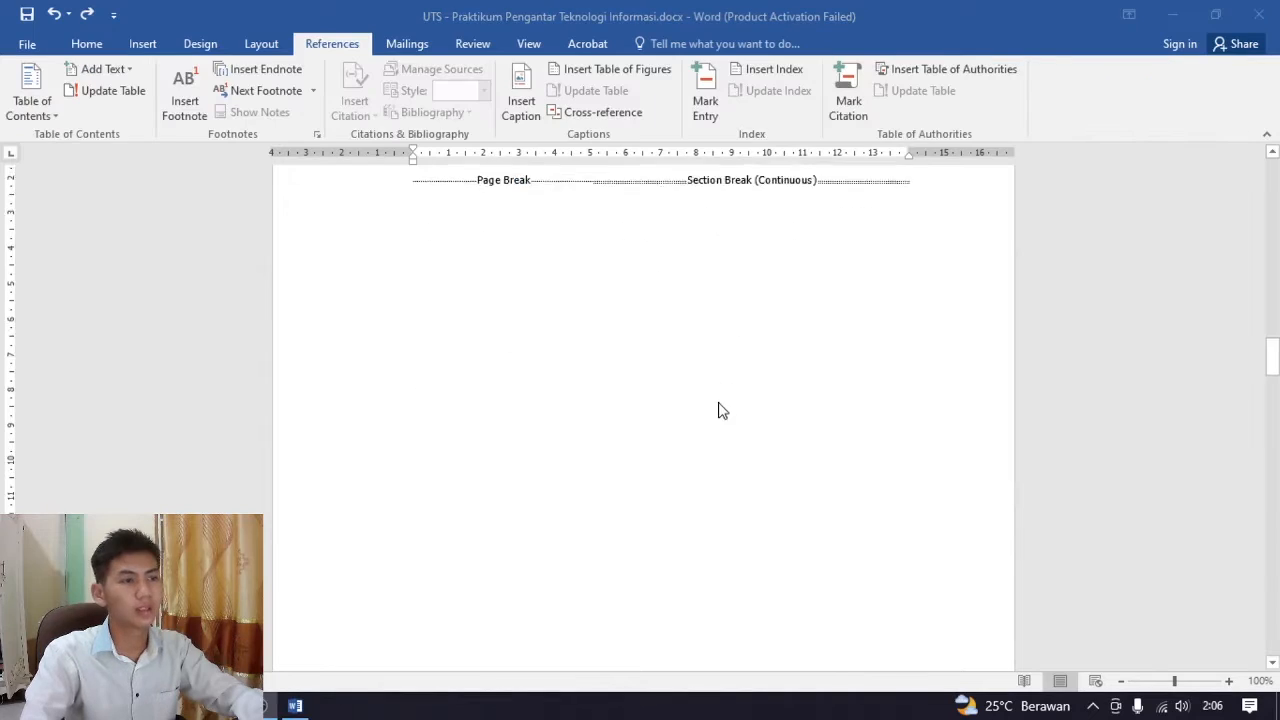
# Remove the blank paragraph below the DAFTAR ISI title and start a fresh empty line there
pyautogui.scroll(2, 722, 410)
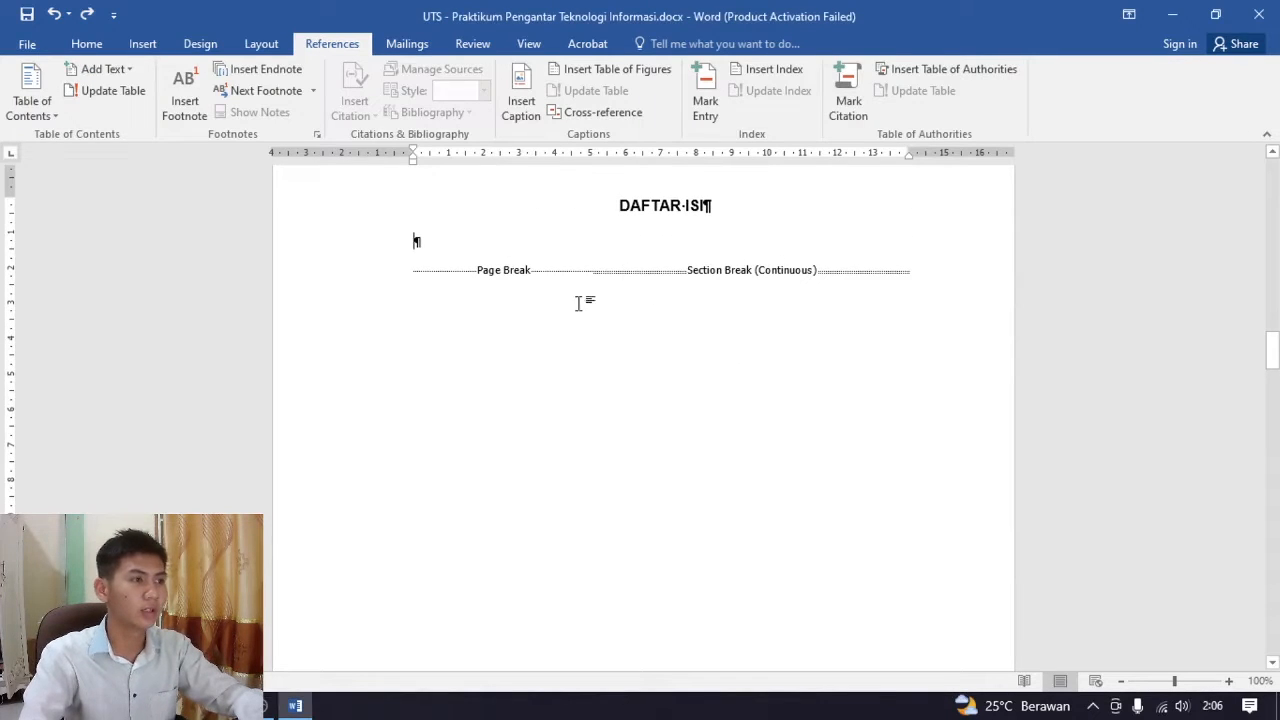
pyautogui.scroll(1, 600, 315)
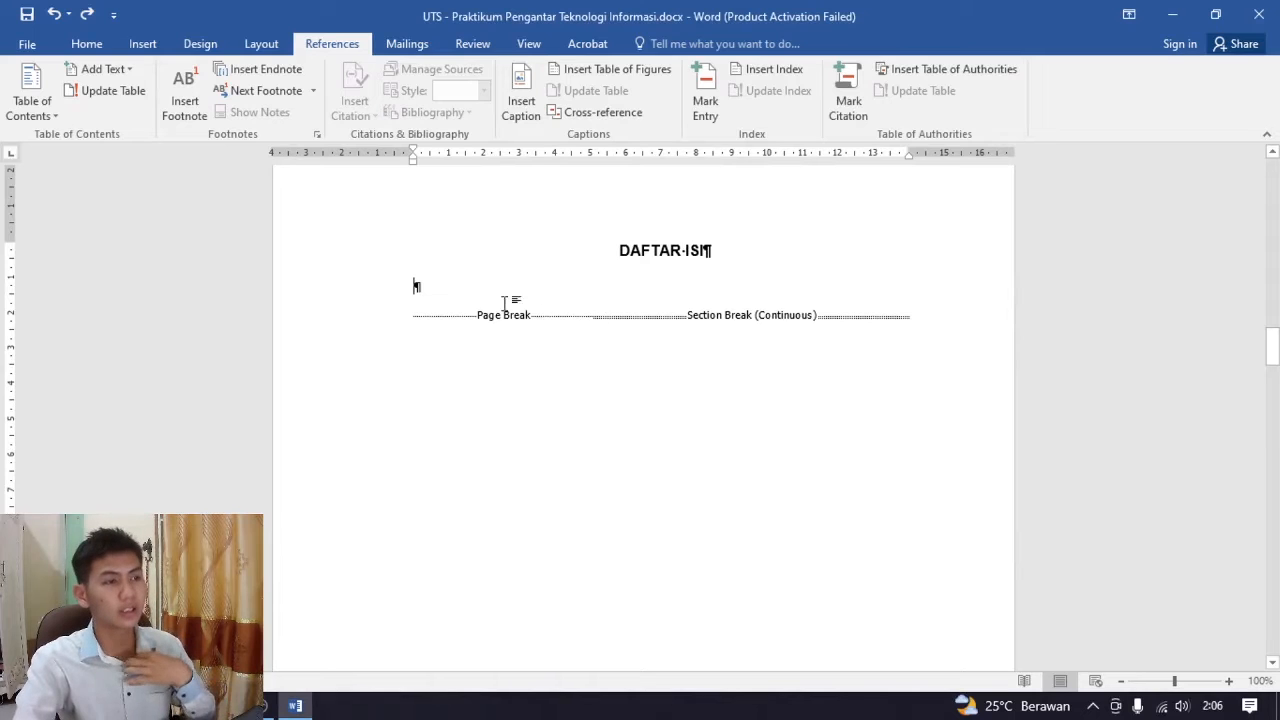
pyautogui.press('BackSpace')
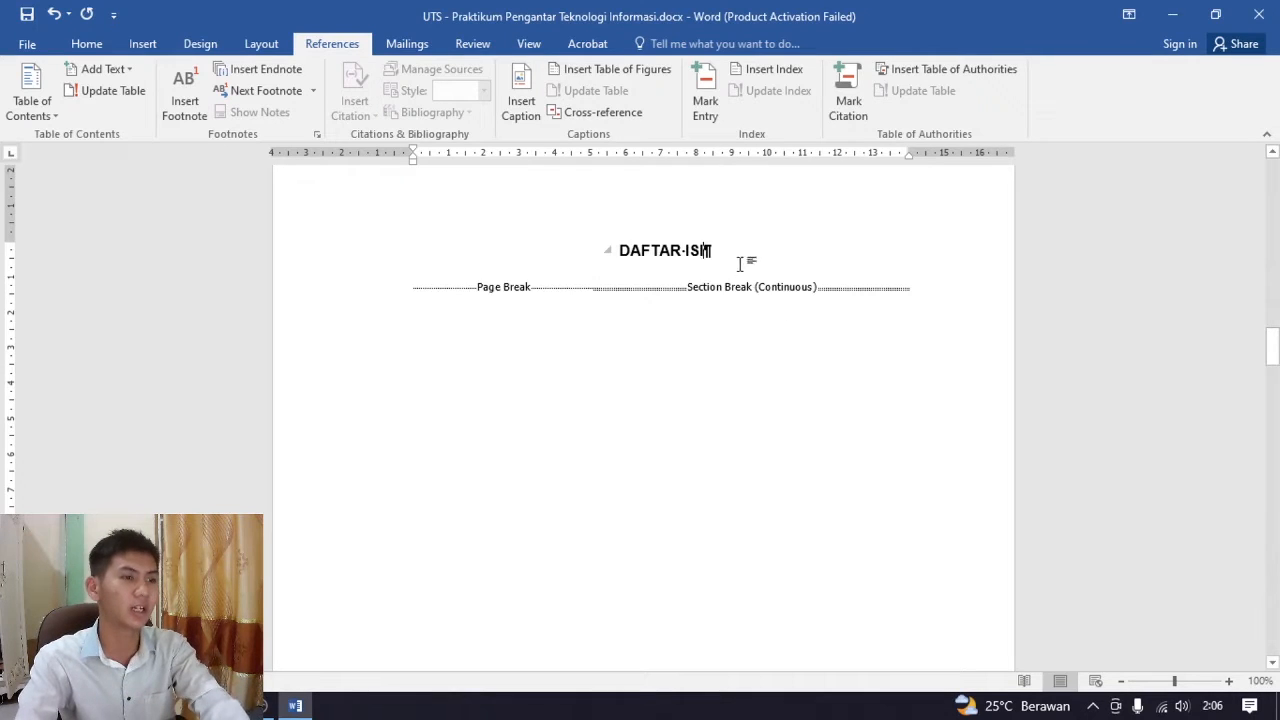
pyautogui.press('Return')
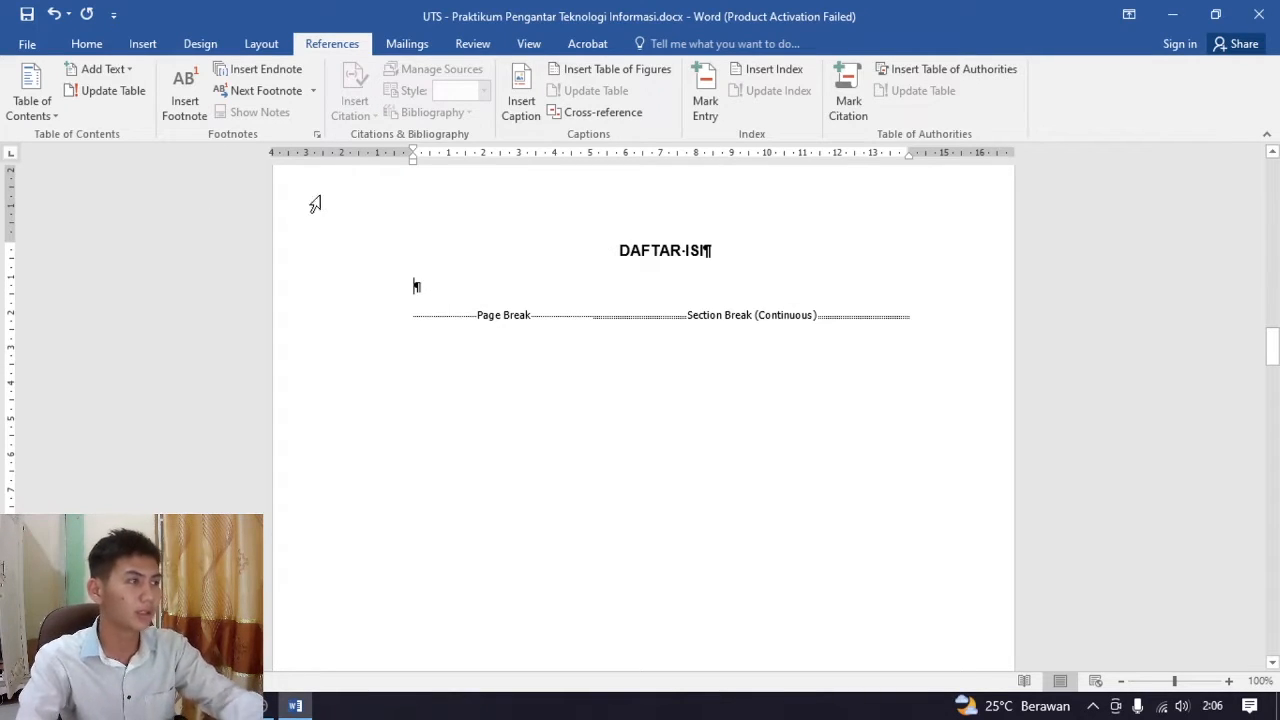
# Try the built-in Automatic Table 1 table of contents below the DAFTAR ISI title and undo its insertion
pyautogui.click(90, 44)
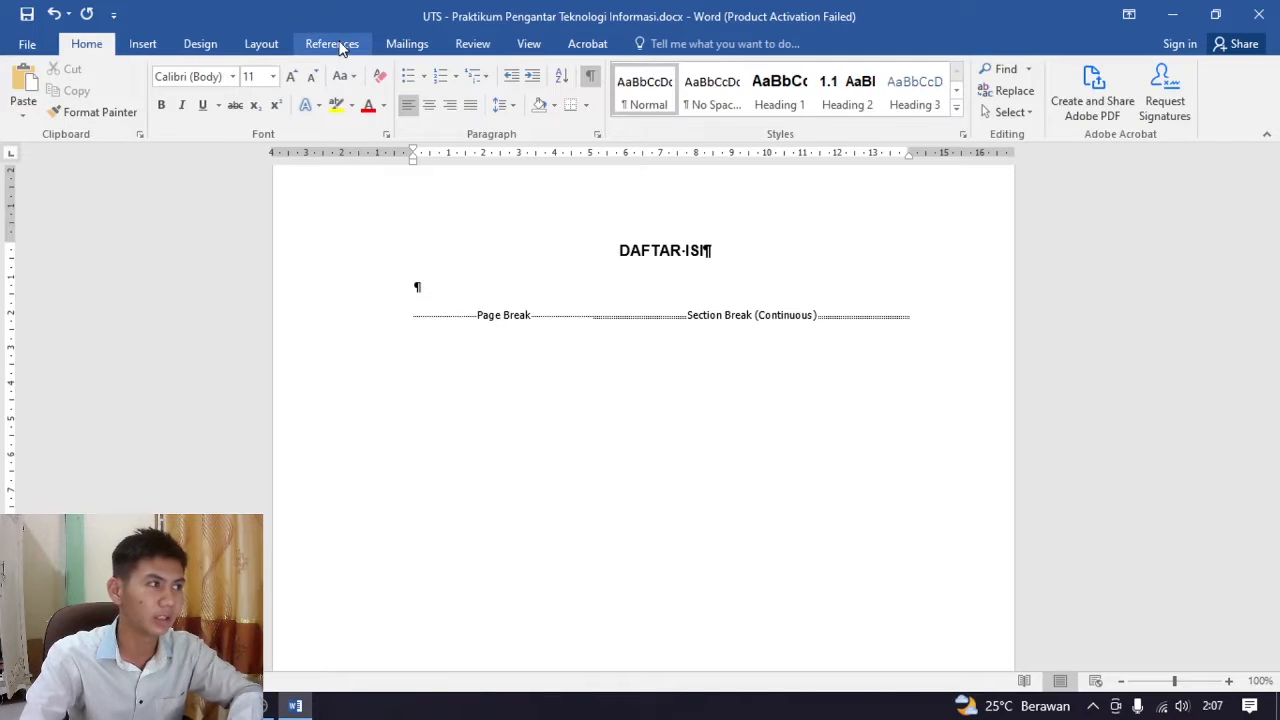
pyautogui.click(336, 44)
pyautogui.click(48, 115)
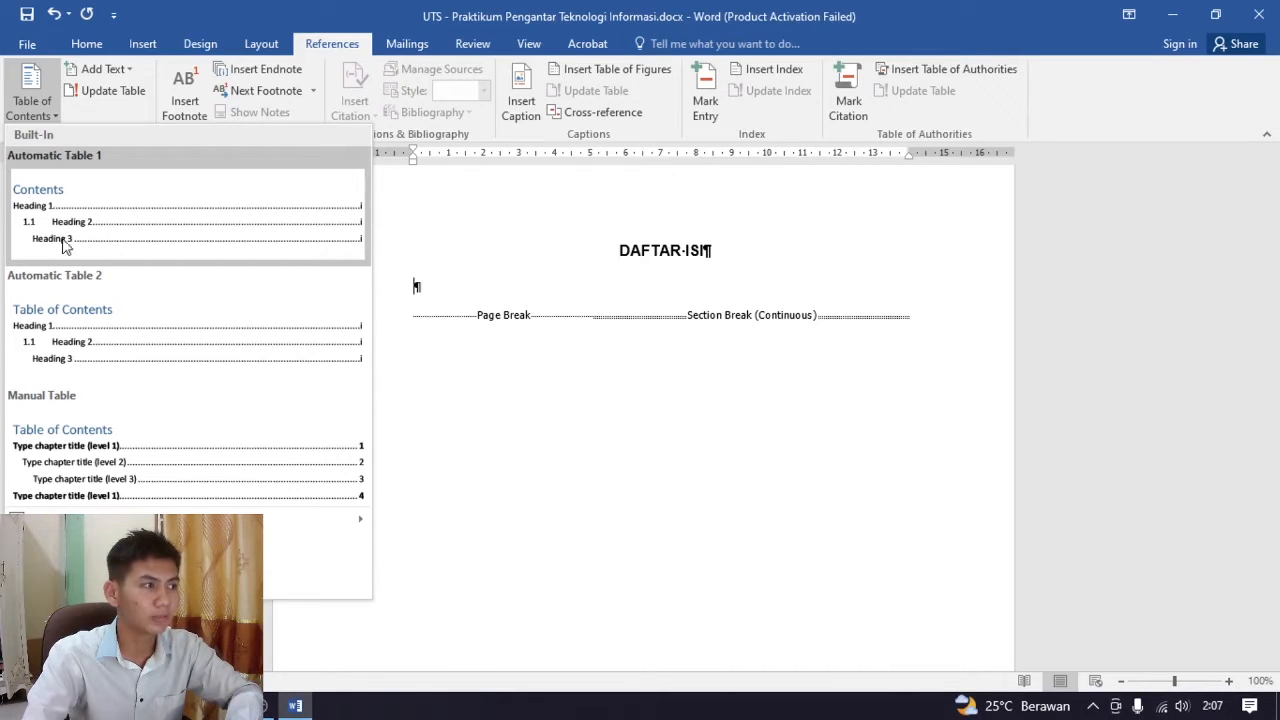
pyautogui.click(168, 232)
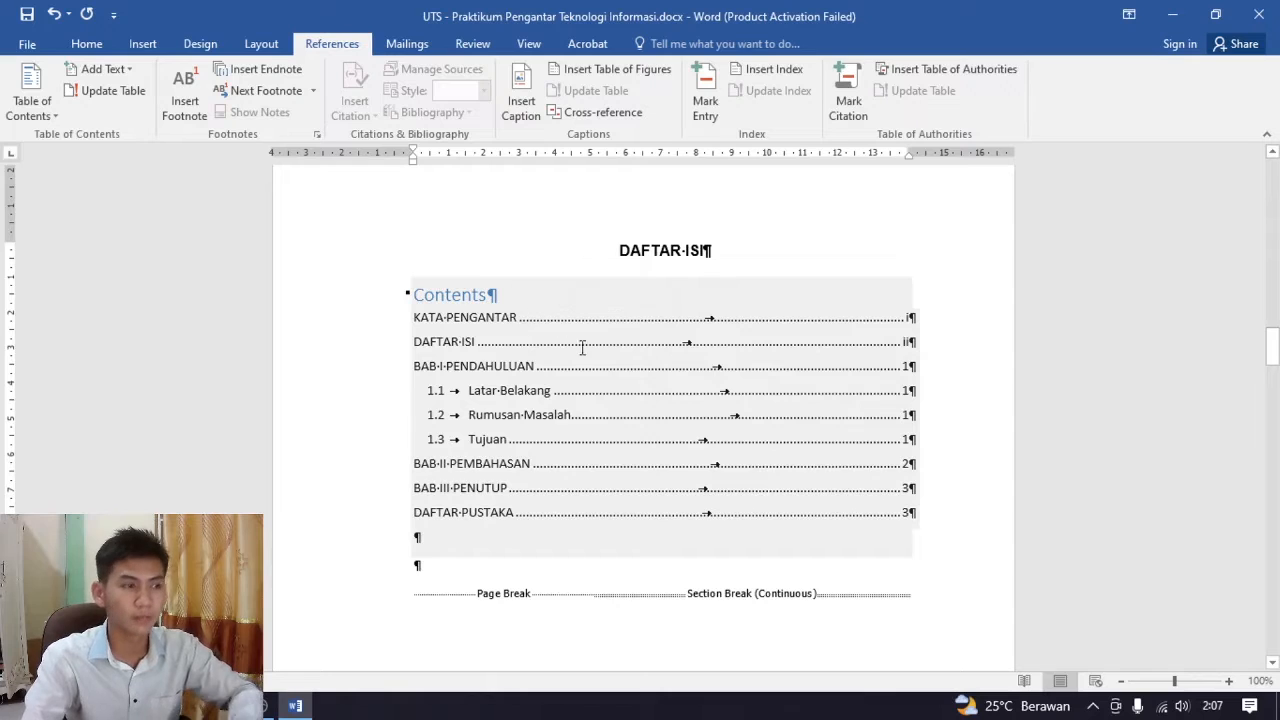
pyautogui.hotkey('ctrl', 'z')
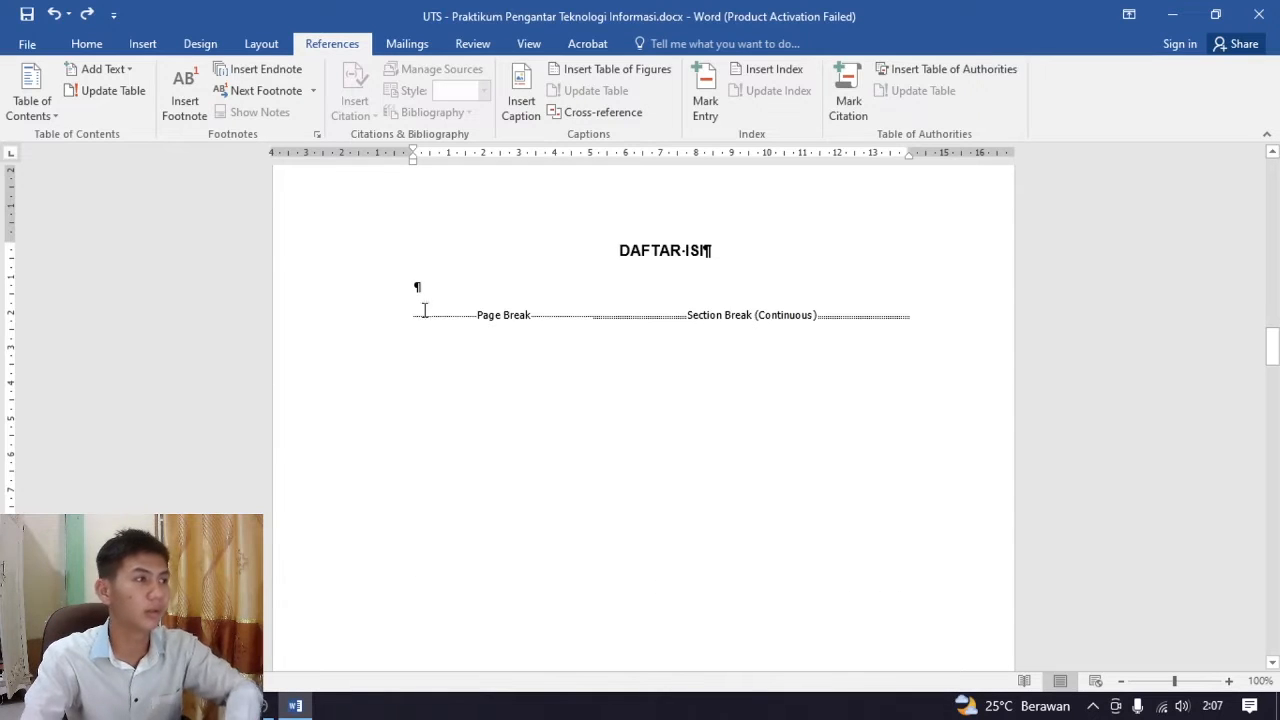
# Insert a custom table of contents below the DAFTAR ISI title with 2 levels, dotted tab leaders and right-aligned page numbers
pyautogui.click(36, 102)
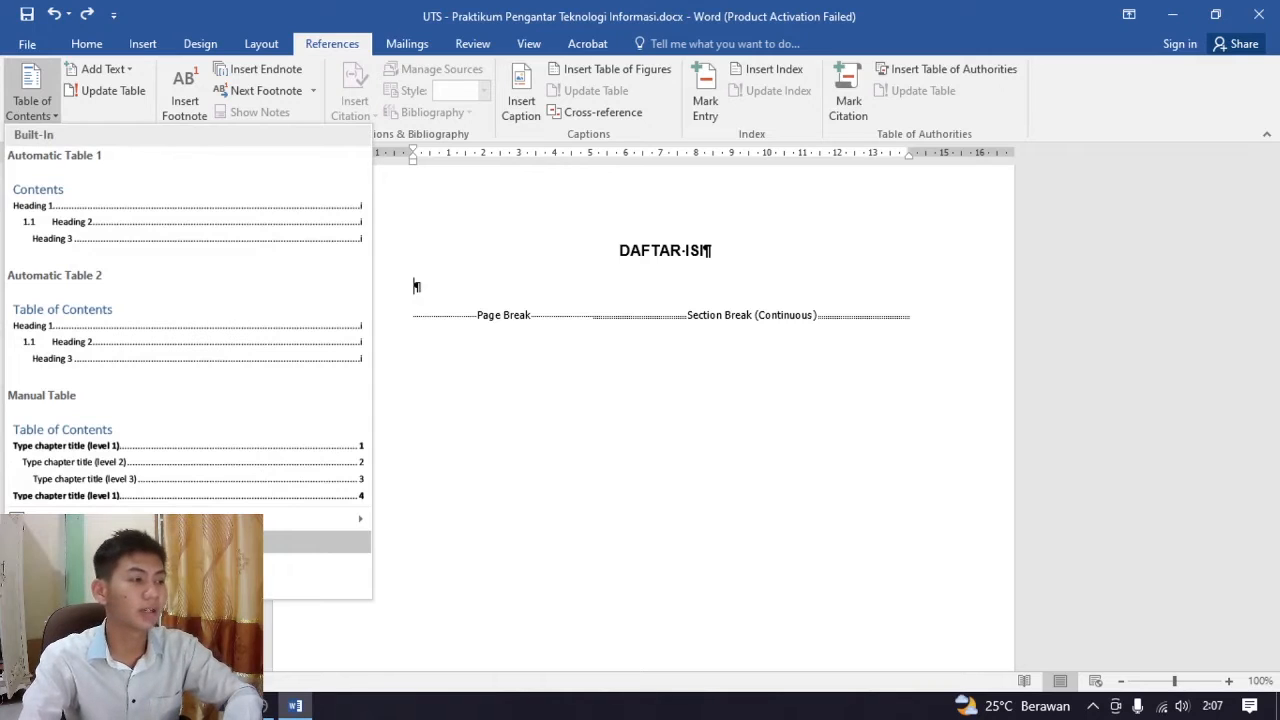
pyautogui.click(45, 109)
pyautogui.click(49, 114)
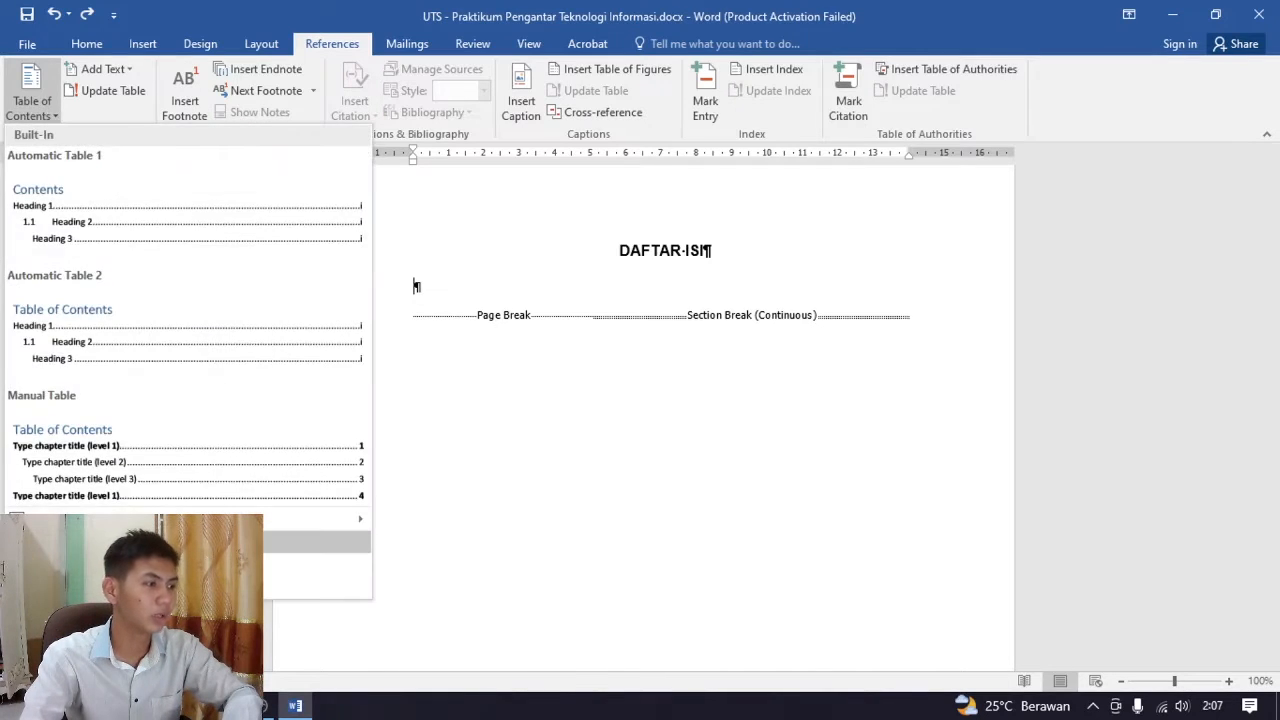
pyautogui.click(100, 541)
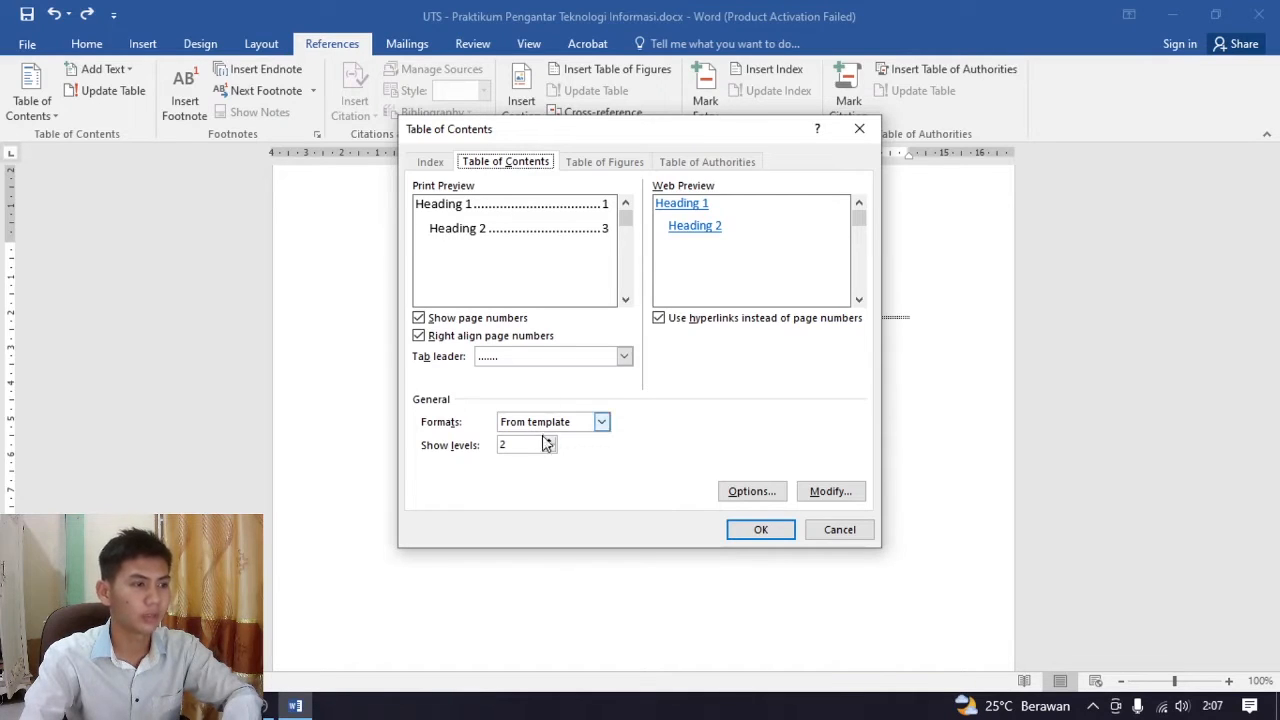
pyautogui.click(762, 533)
pyautogui.click(941, 454)
pyautogui.click(946, 517)
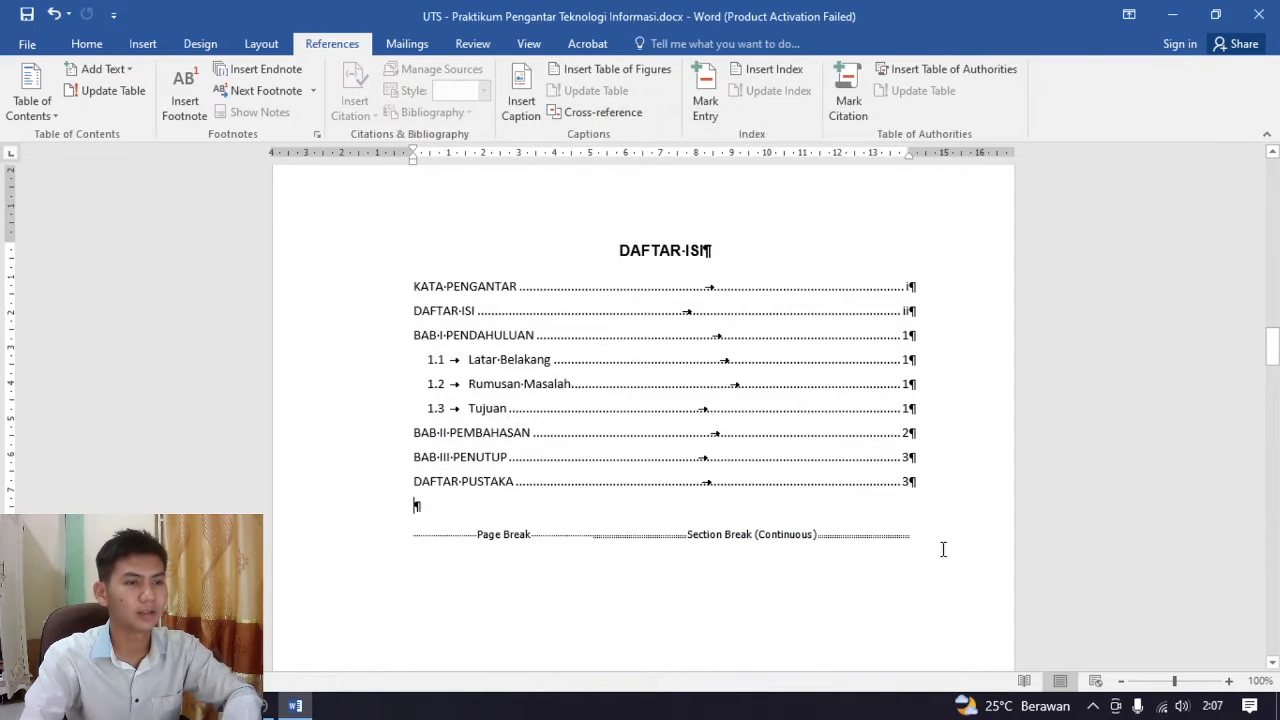
pyautogui.click(929, 594)
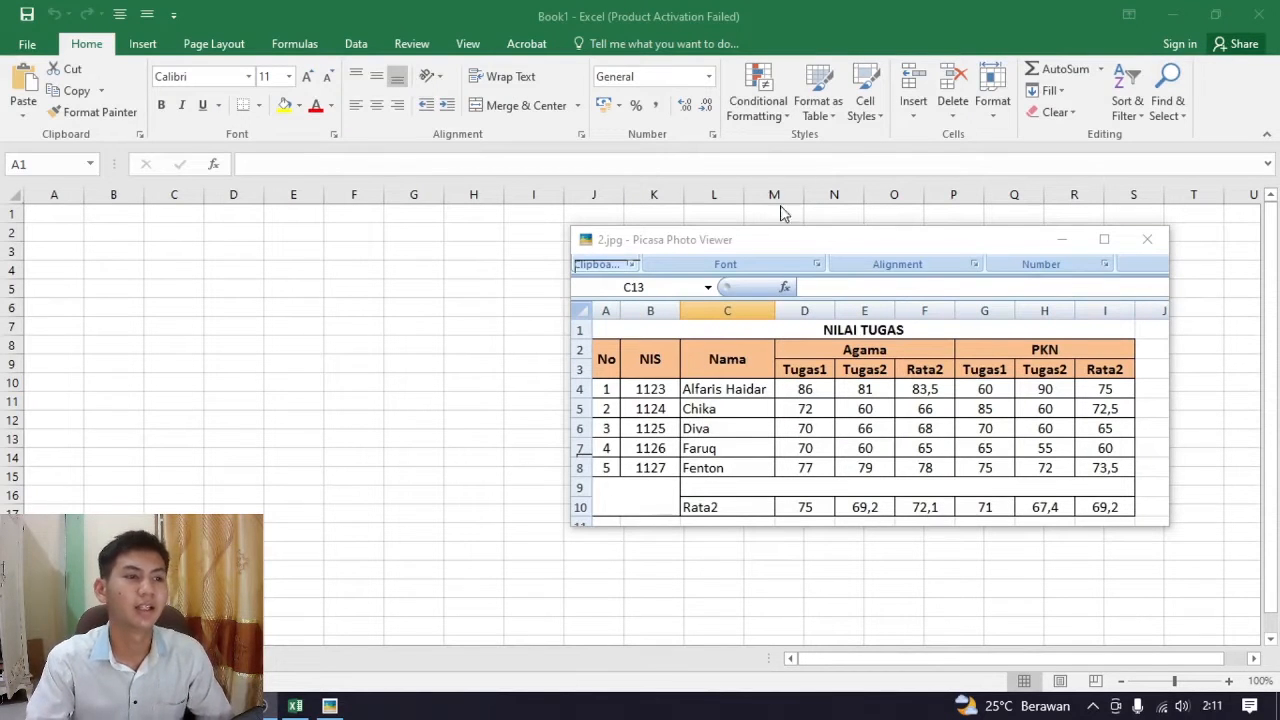
# In the new Excel workbook, move the 2.jpg reference picture window off the worksheet to clear the cells
pyautogui.moveTo(768, 242); pyautogui.dragTo(761, 240)
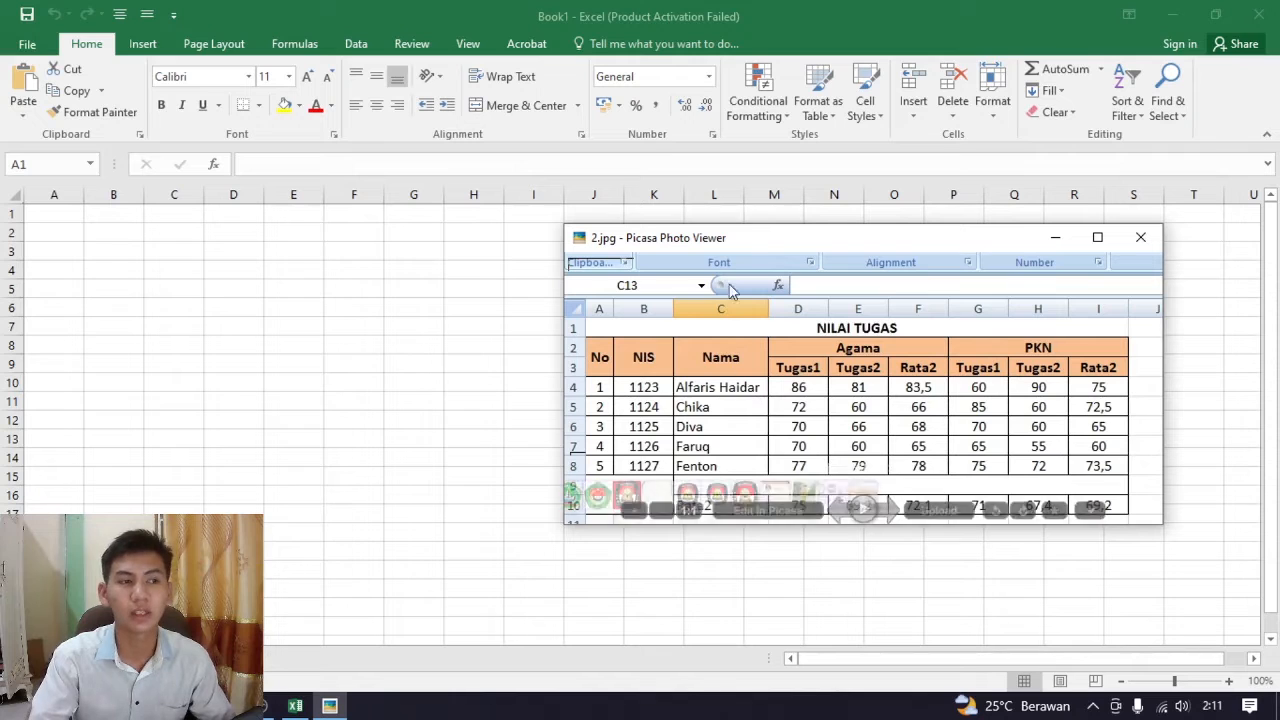
pyautogui.moveTo(760, 235); pyautogui.dragTo(767, 204)
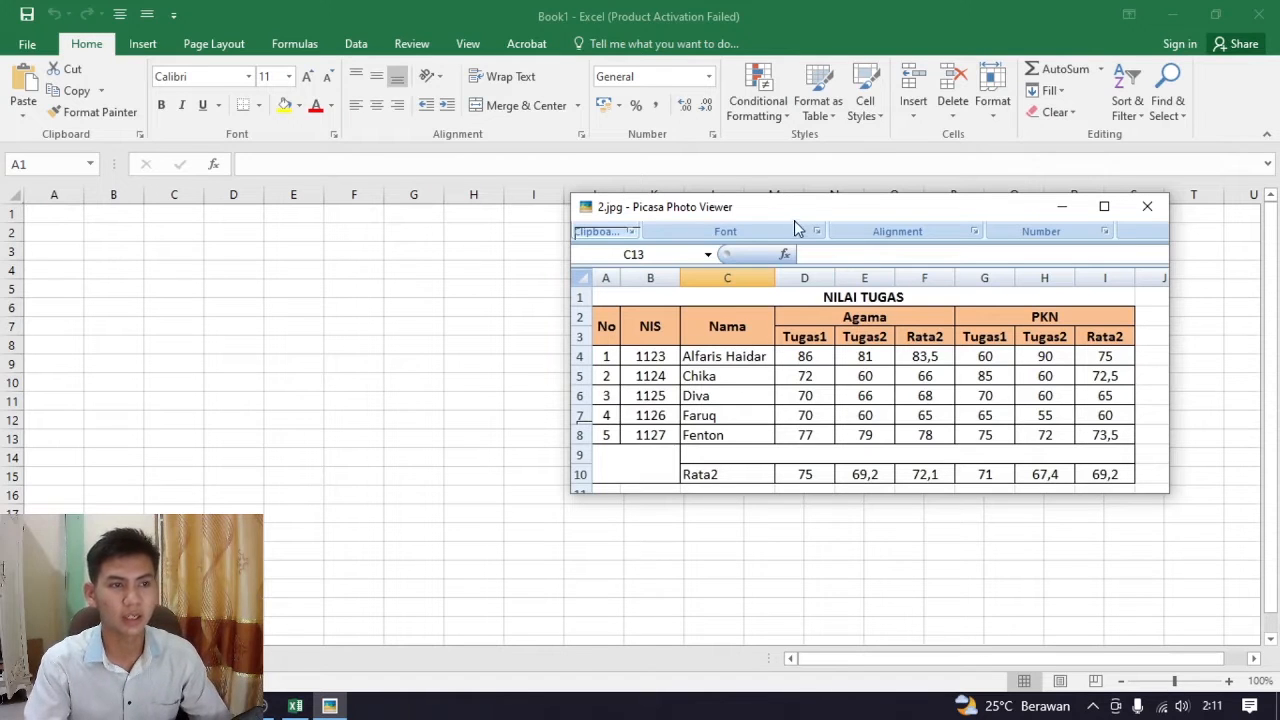
pyautogui.moveTo(760, 209); pyautogui.dragTo(1279, 220)
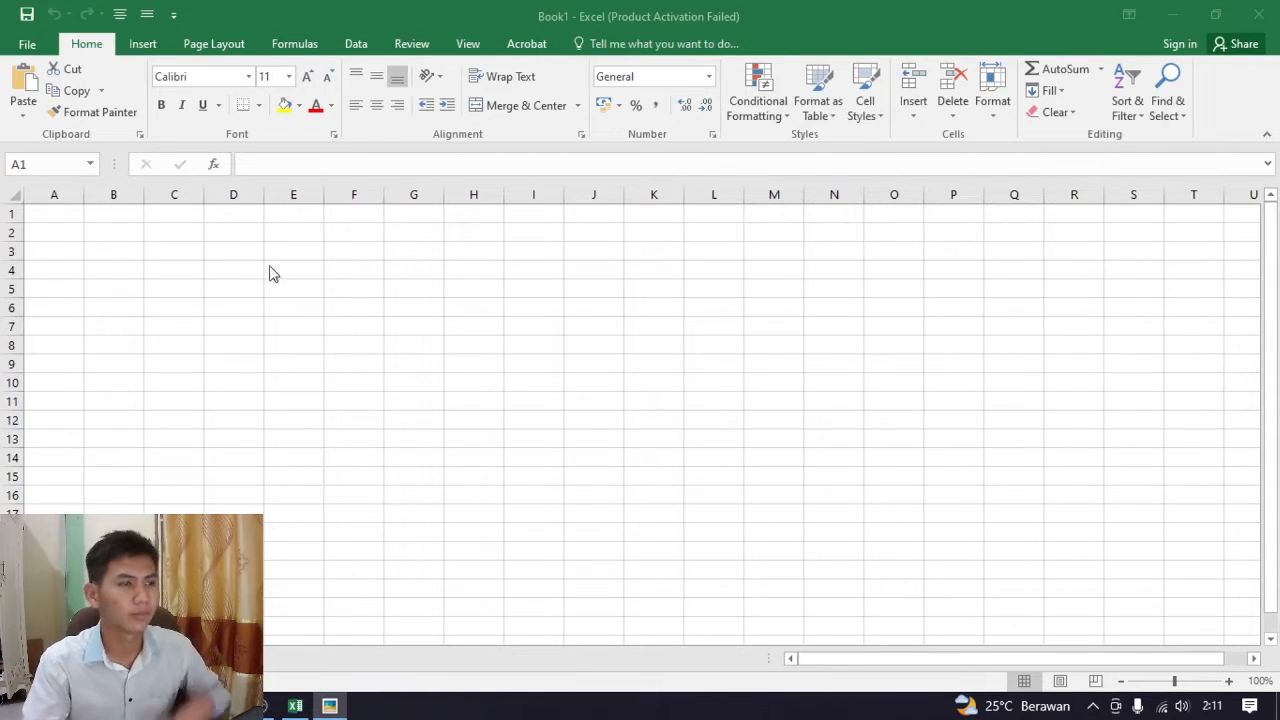
# Enter the column headers No, NIS and Nama in cells A2 to C2
pyautogui.click(60, 231)
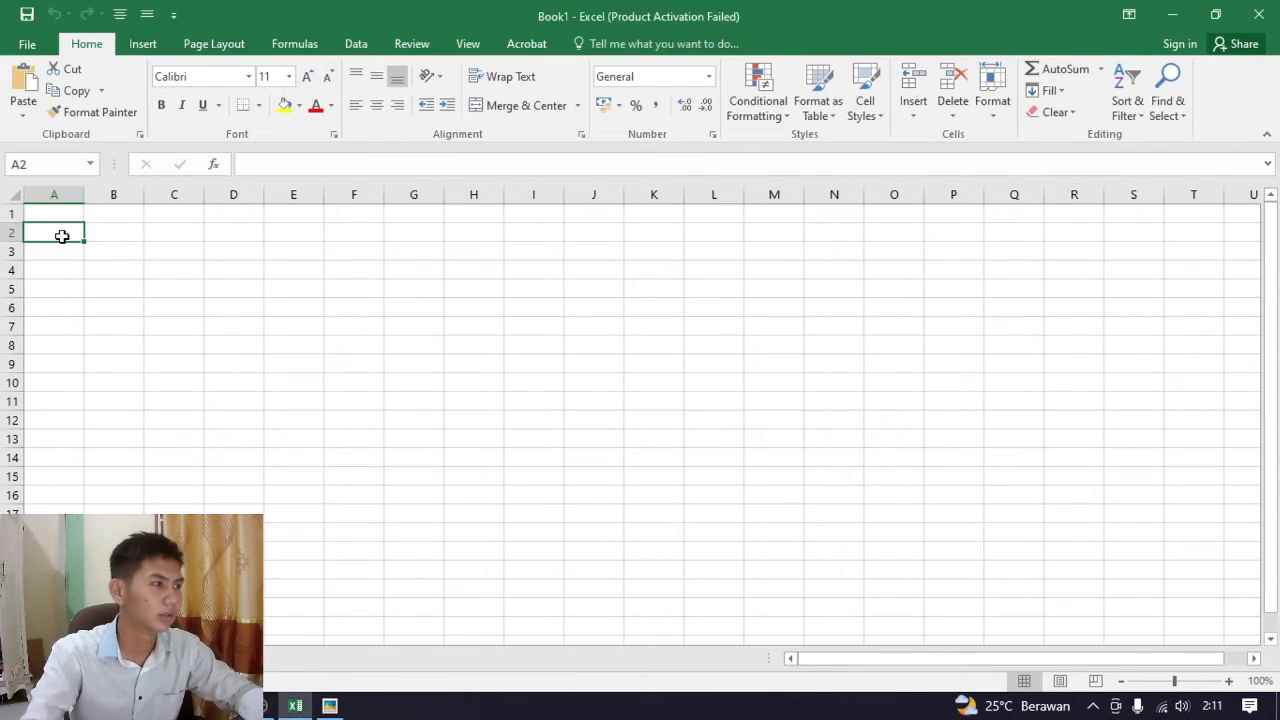
pyautogui.click(315, 164)
pyautogui.write('N')
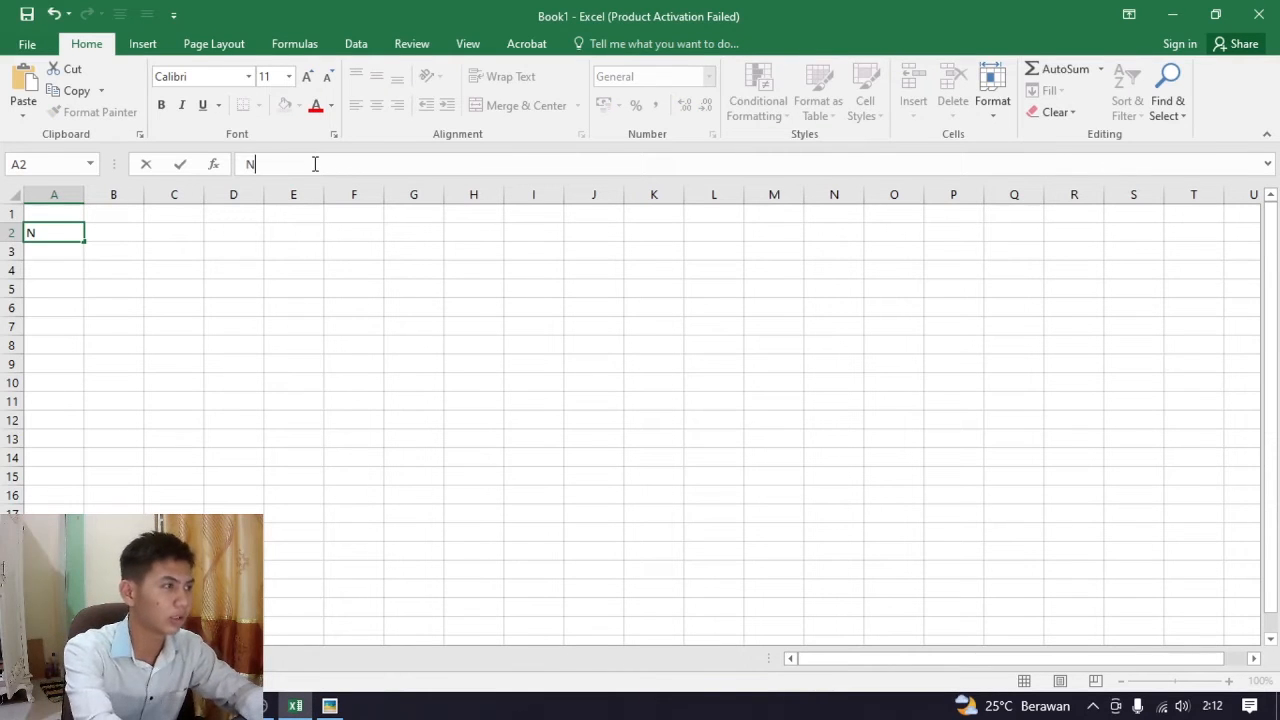
pyautogui.write('o')
pyautogui.click(114, 244)
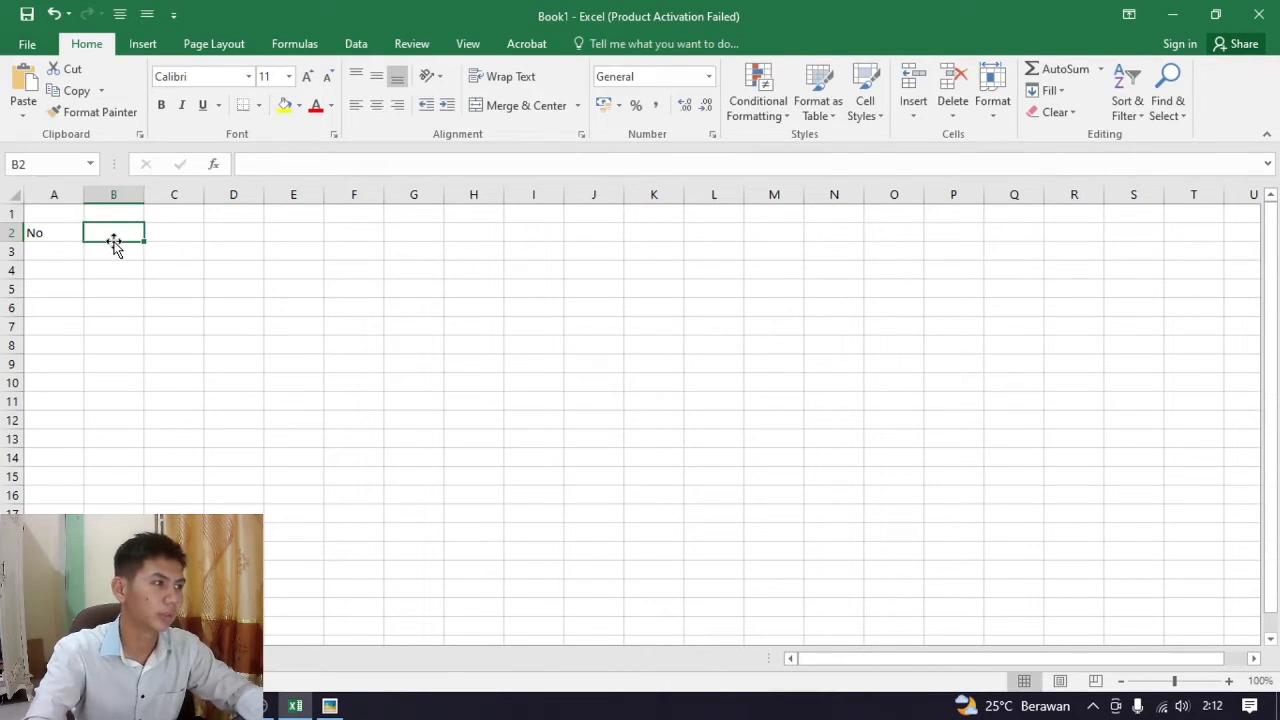
pyautogui.write('NIS')
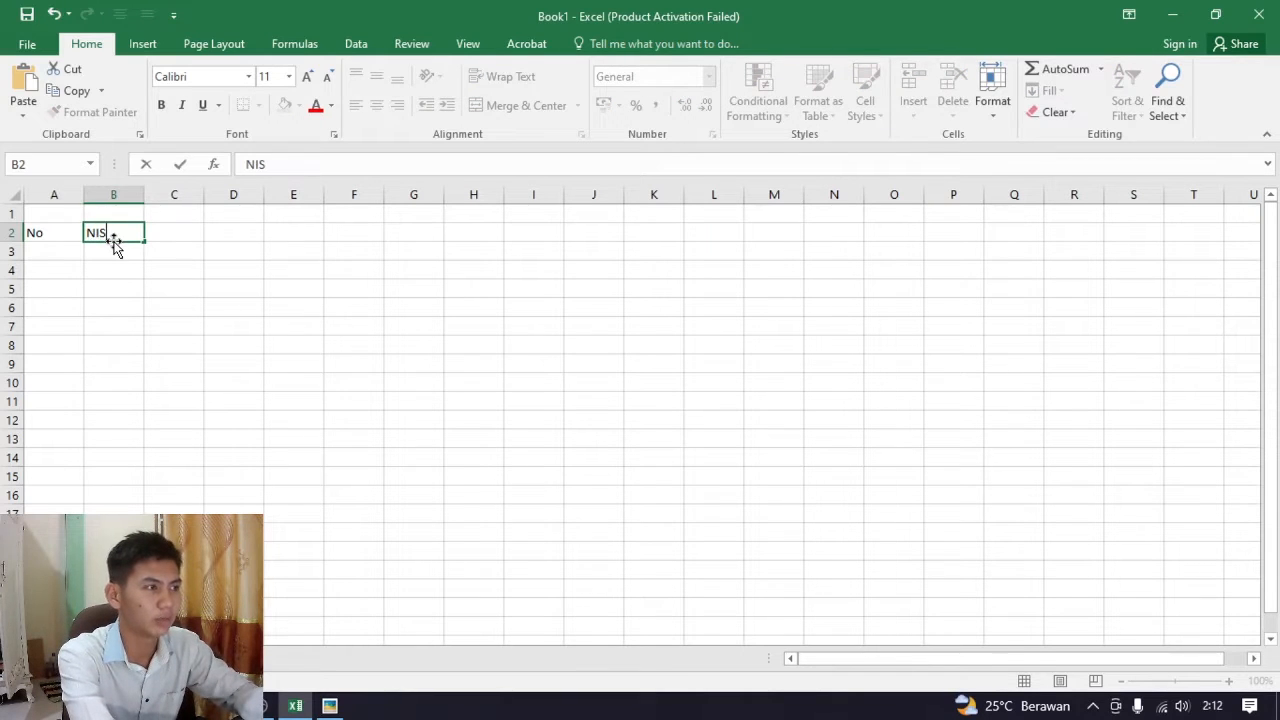
pyautogui.press('Tab')
pyautogui.write('Nam')
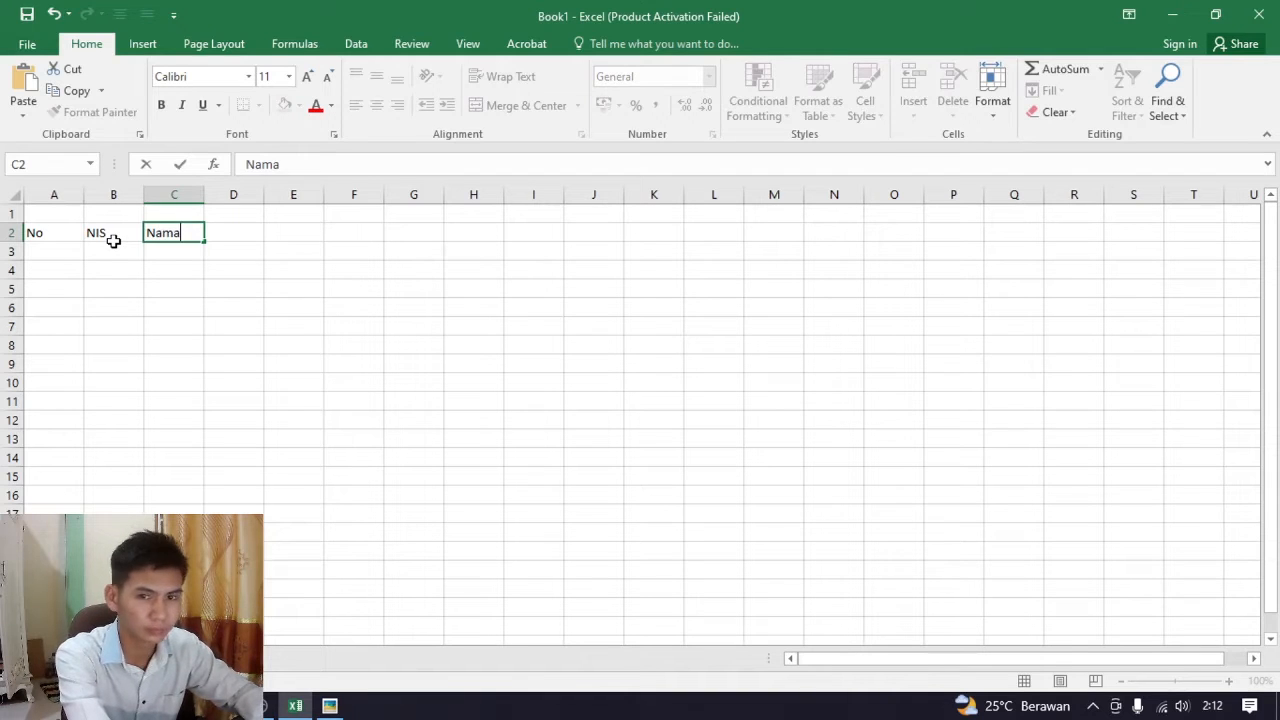
# Enter the header Matematik in cell D2
pyautogui.press('Tab')
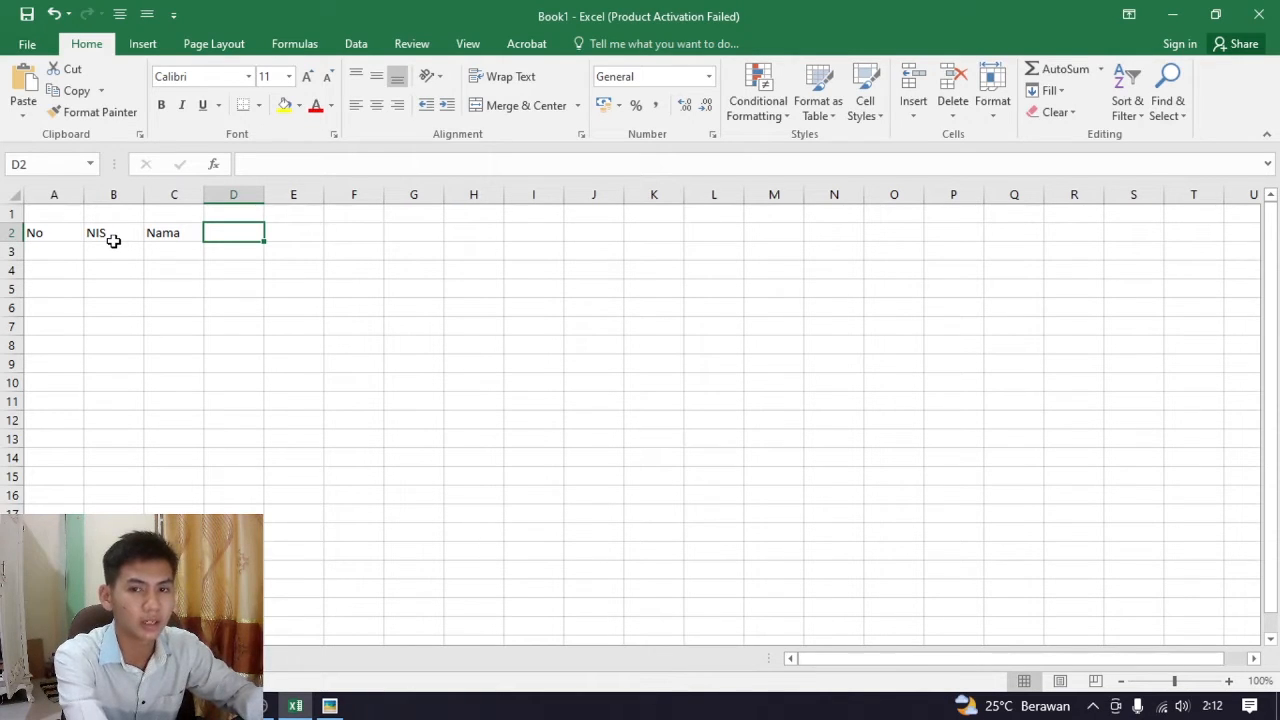
pyautogui.write('Mate')
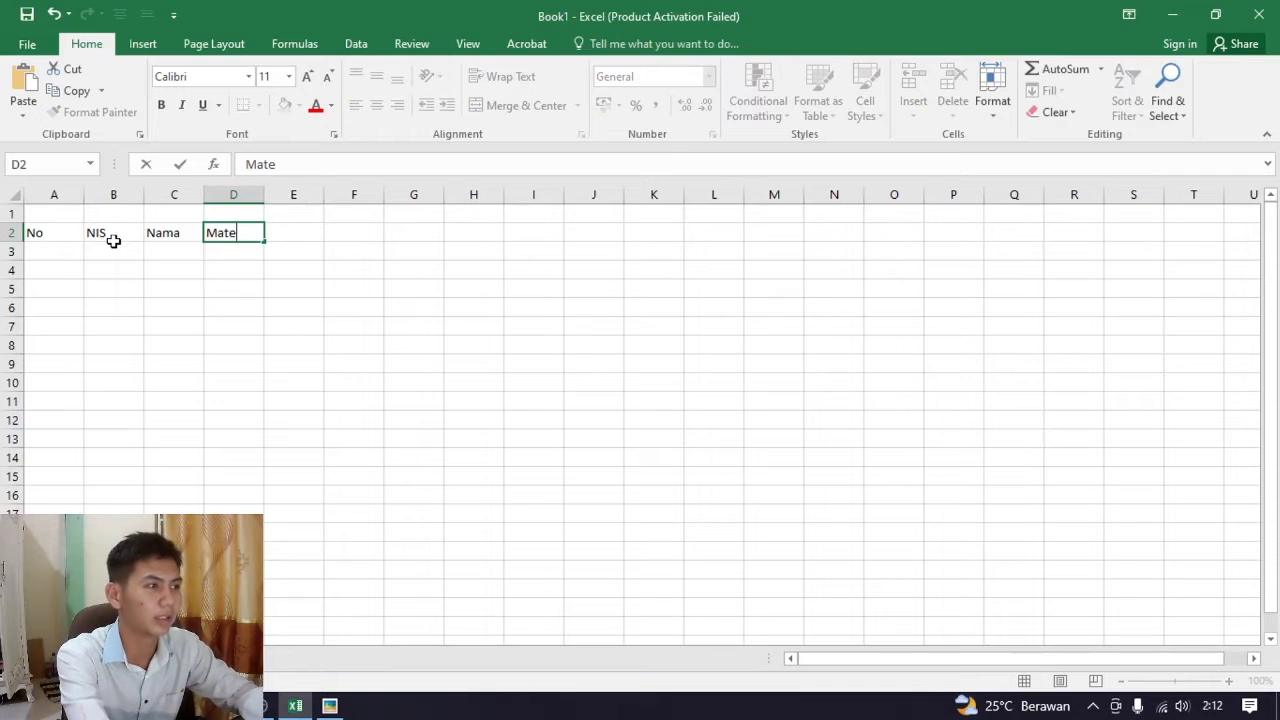
pyautogui.write('matik')
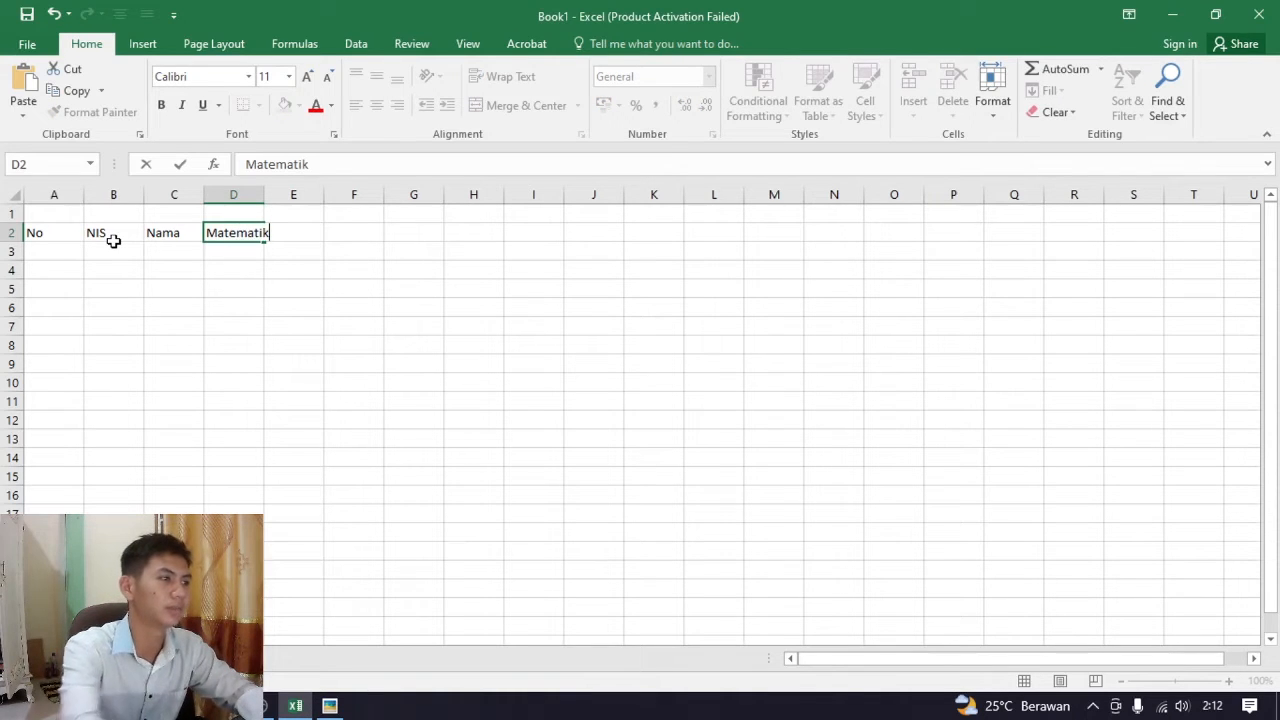
pyautogui.click(285, 270)
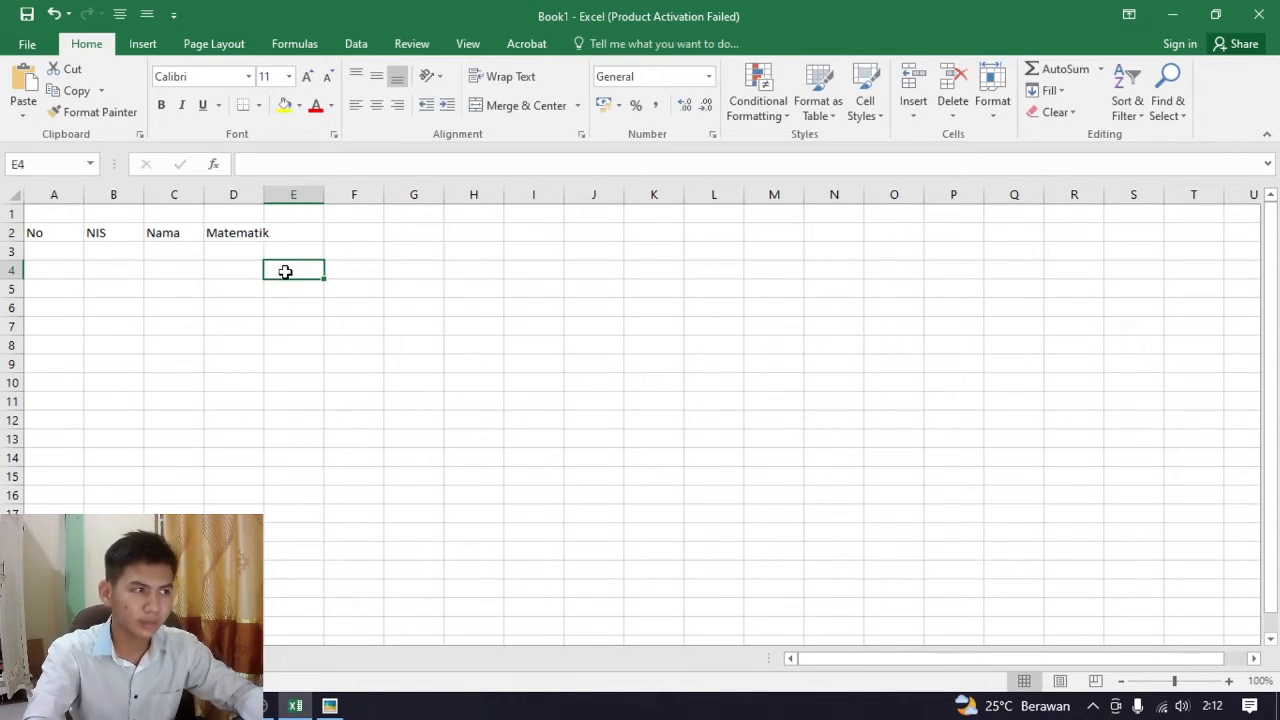
# Select cells D2 to F2, starting from the Matematik header
pyautogui.click(252, 234)
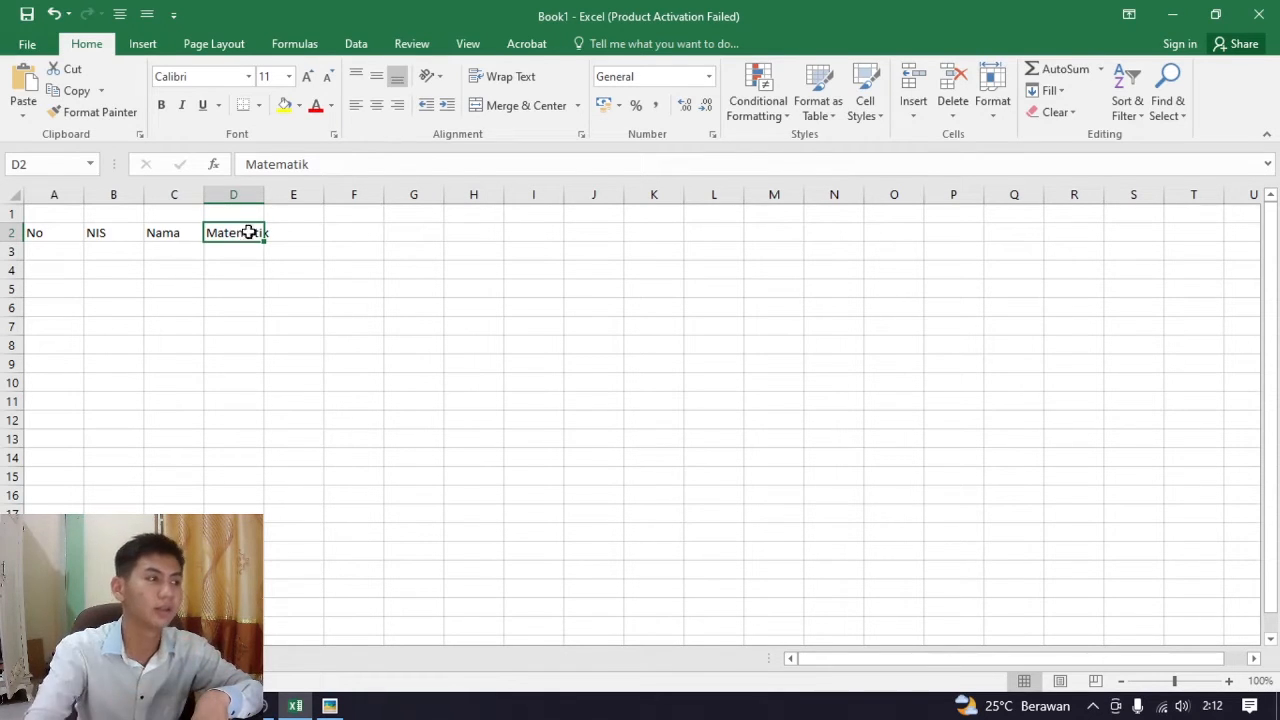
pyautogui.click(333, 247)
pyautogui.click(245, 238)
pyautogui.moveTo(232, 245); pyautogui.dragTo(349, 231)
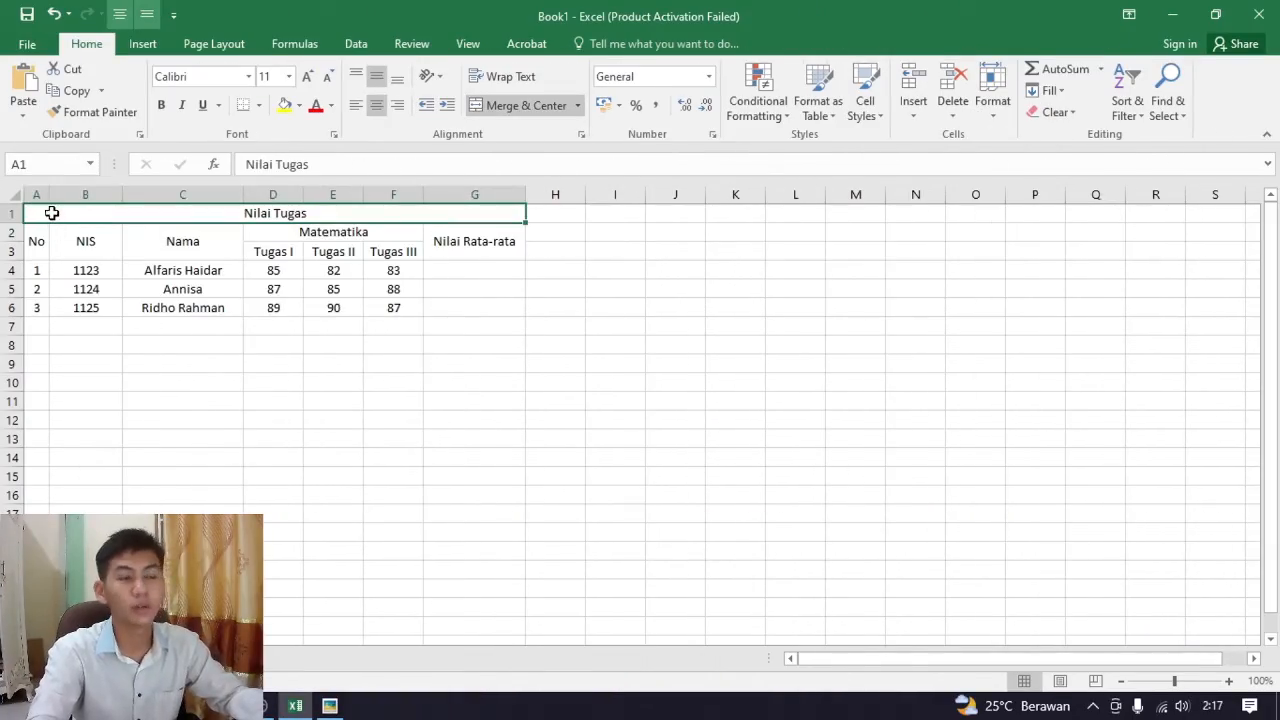
# Apply All Borders to the whole grade table, cells A1 to G6, and clear the range selection
pyautogui.moveTo(51, 213); pyautogui.dragTo(478, 309)
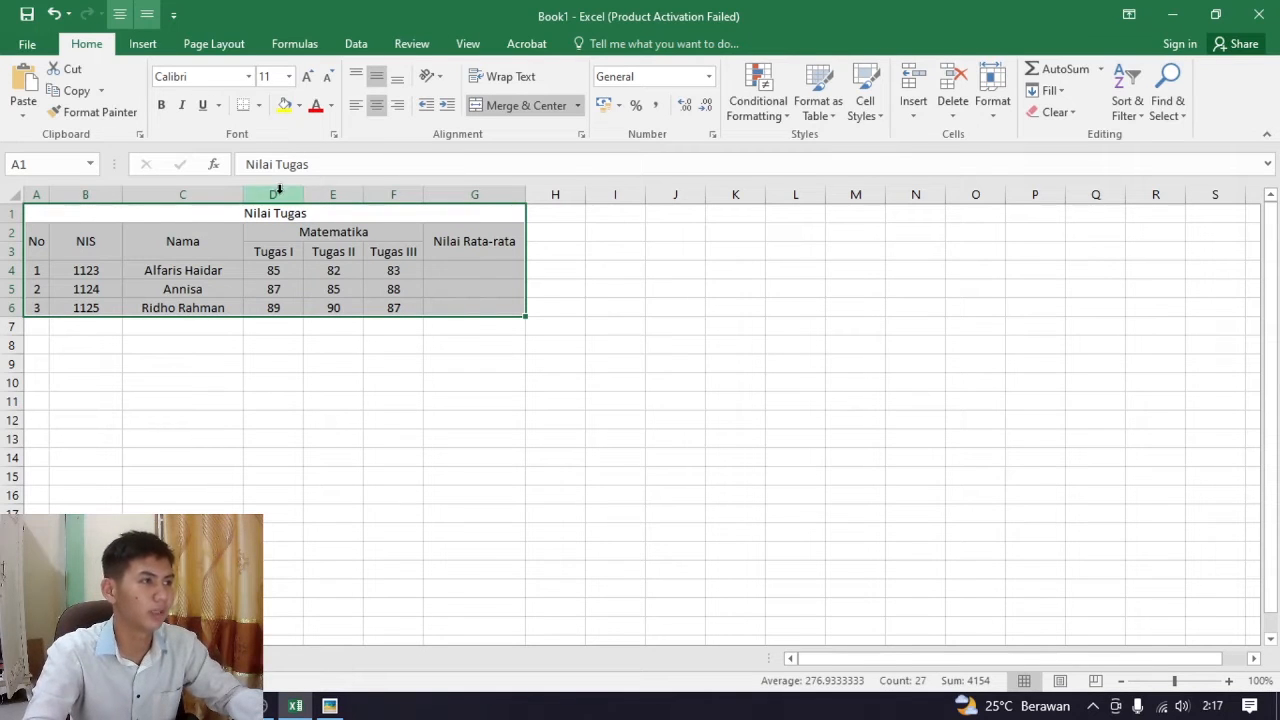
pyautogui.moveTo(45, 216); pyautogui.dragTo(483, 304)
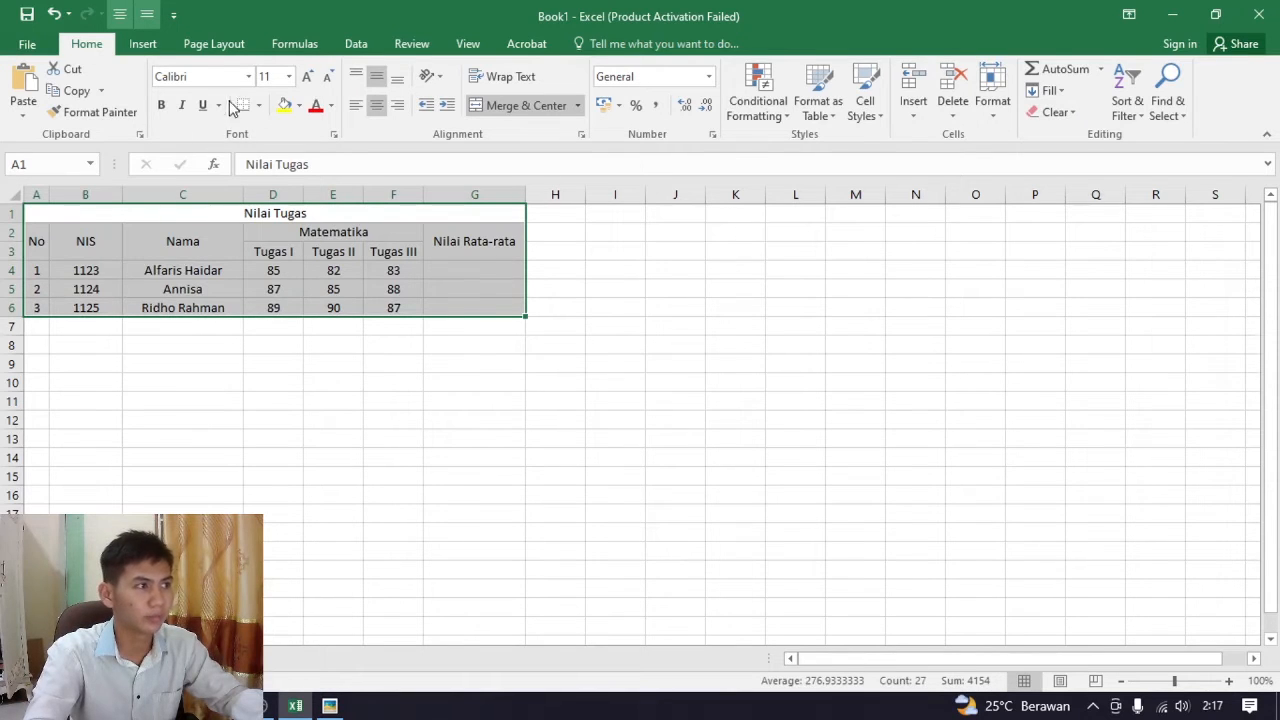
pyautogui.click(259, 107)
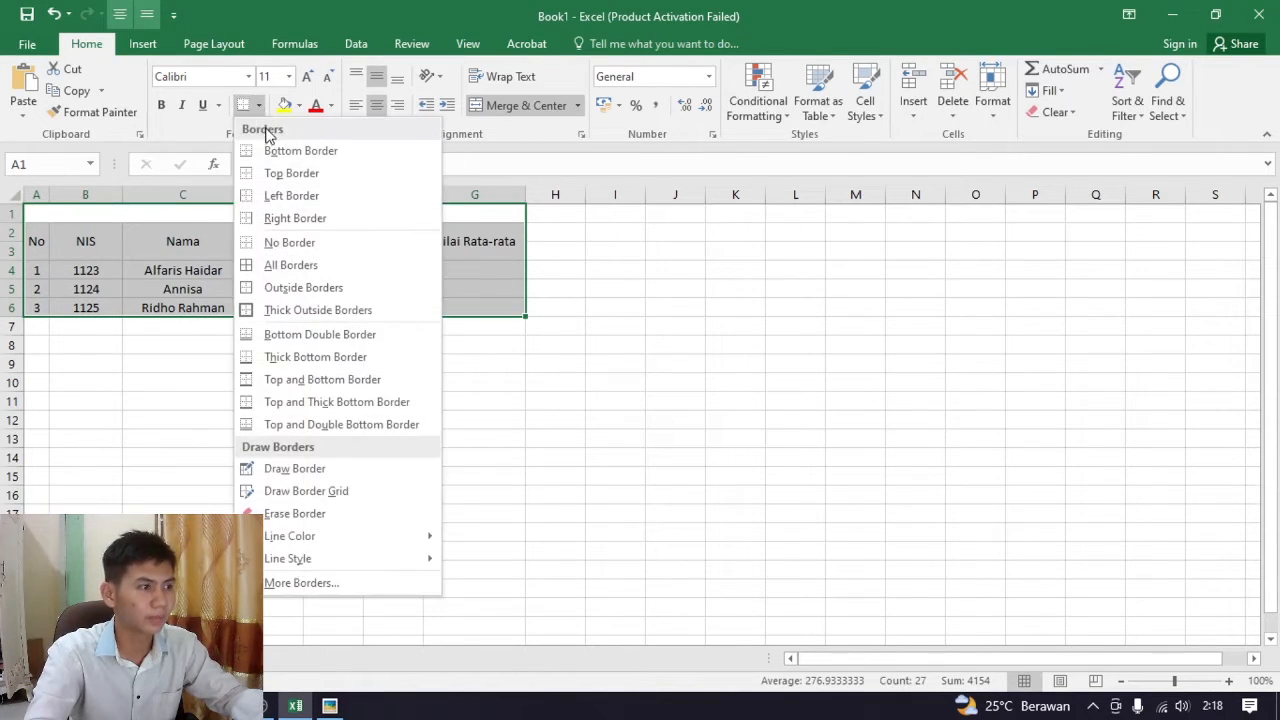
pyautogui.click(314, 271)
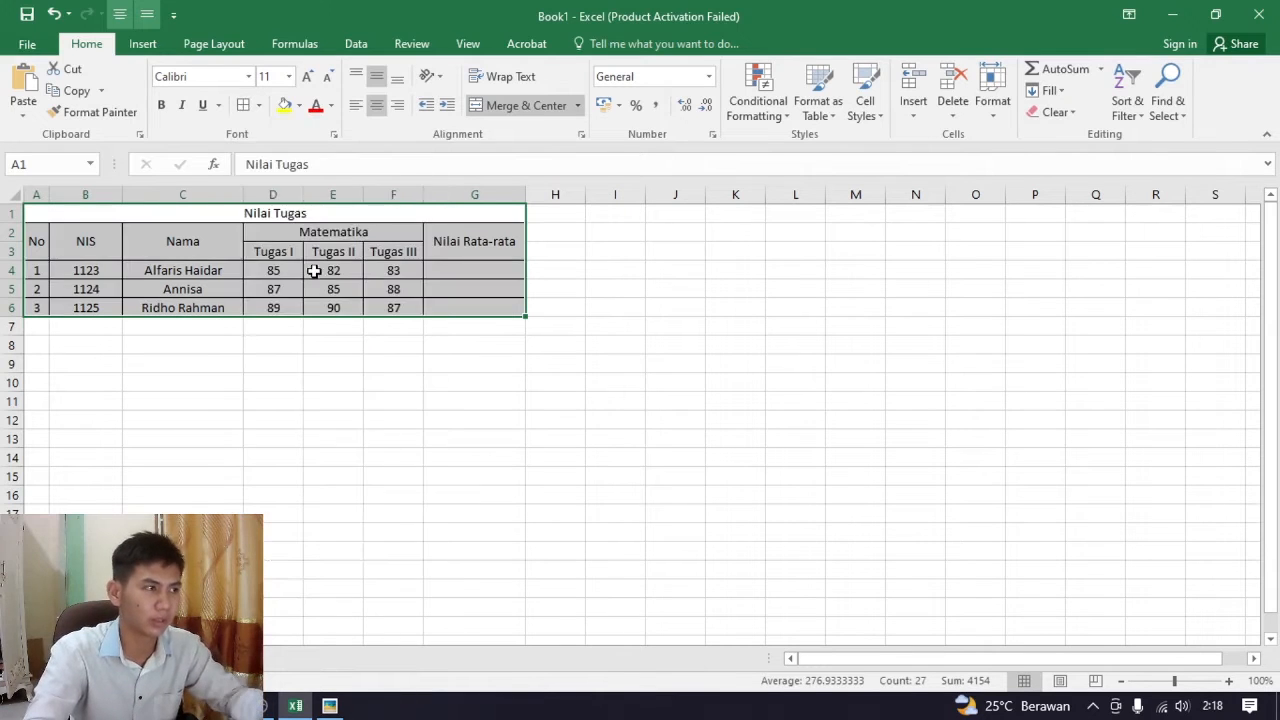
pyautogui.click(500, 255)
pyautogui.click(462, 378)
pyautogui.click(318, 288)
pyautogui.click(52, 236)
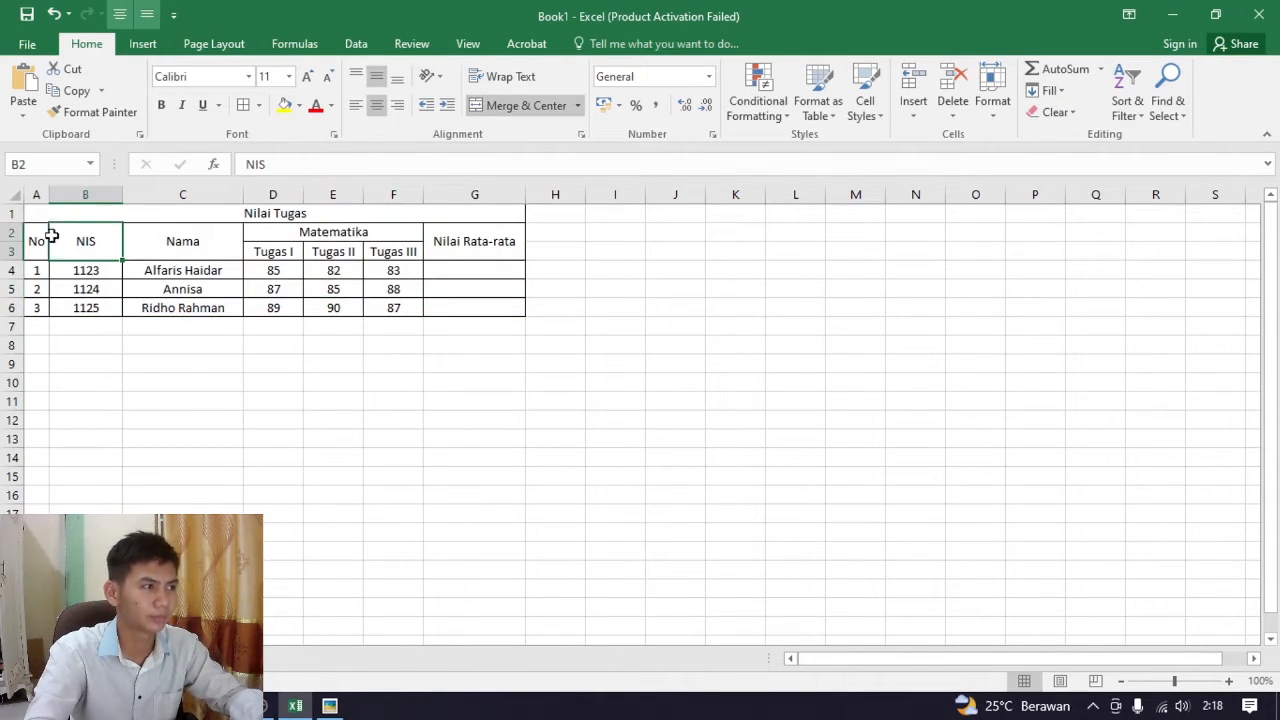
pyautogui.click(257, 254)
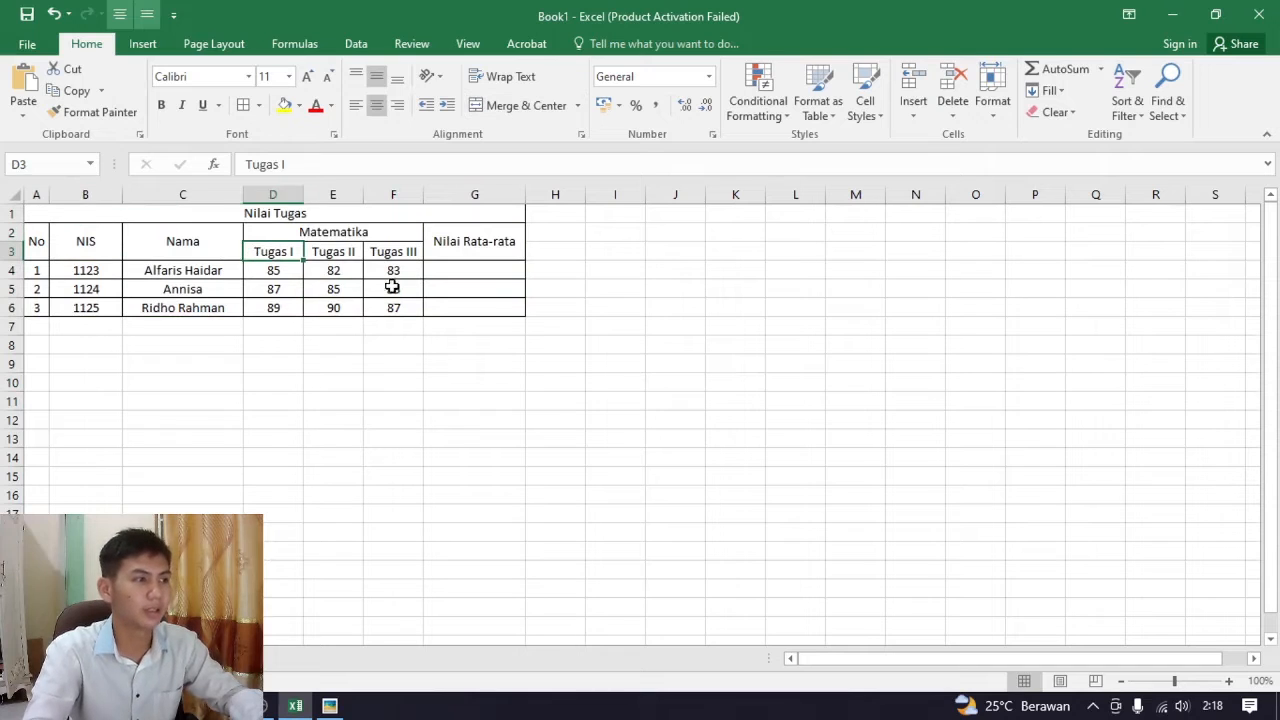
pyautogui.click(392, 287)
pyautogui.write('88')
pyautogui.click(467, 272)
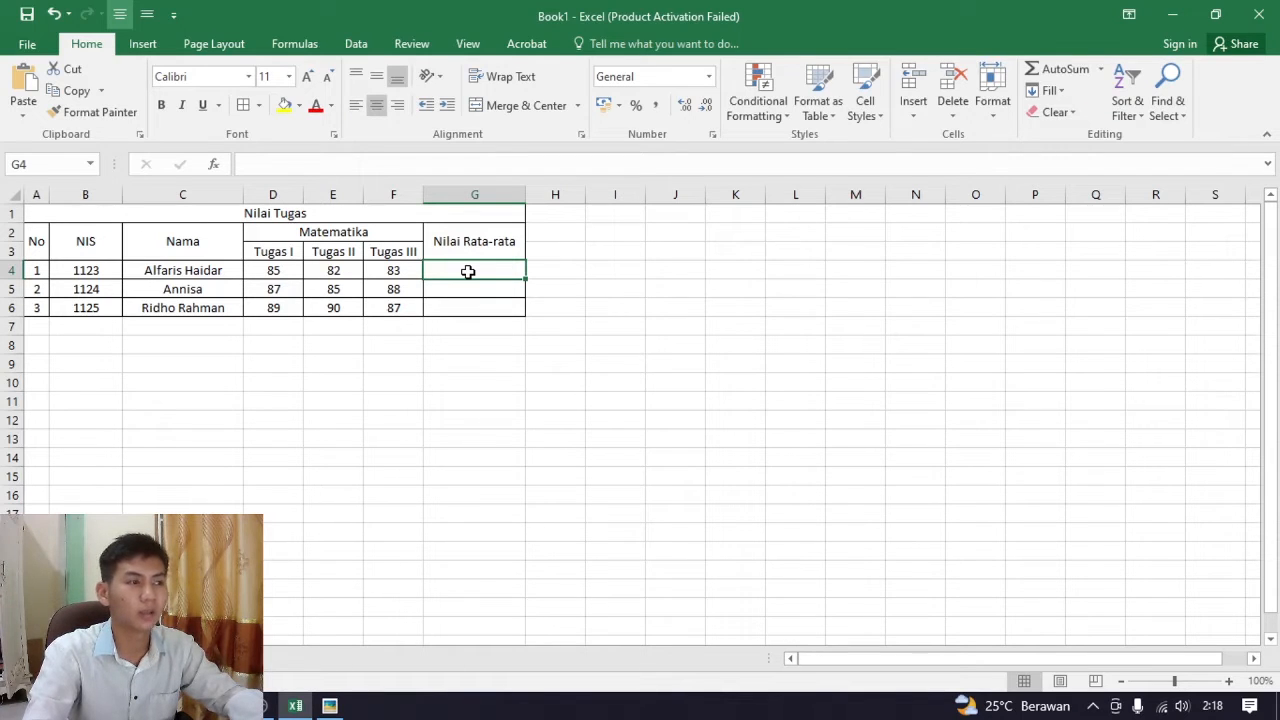
pyautogui.click(146, 271)
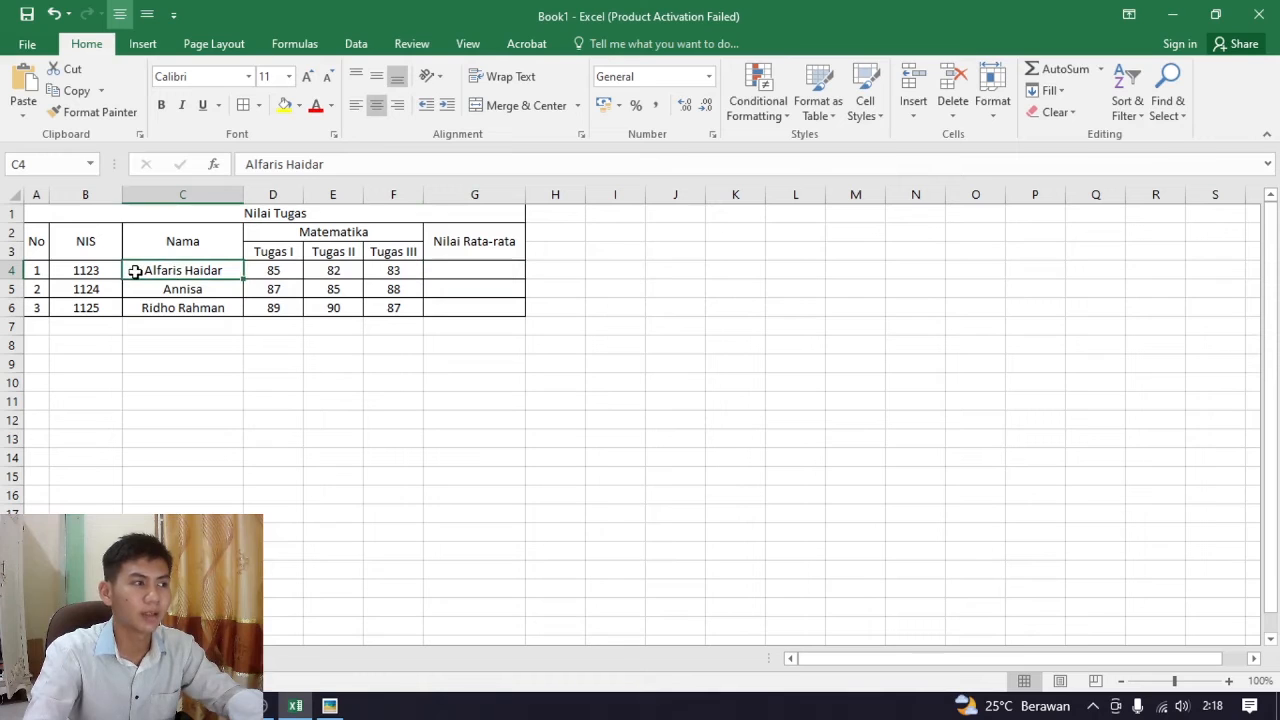
# Calculate the first student's Nilai Rata-rata in G4 with the formula =AVERAGE(D4;E4;F4)
pyautogui.click(453, 270)
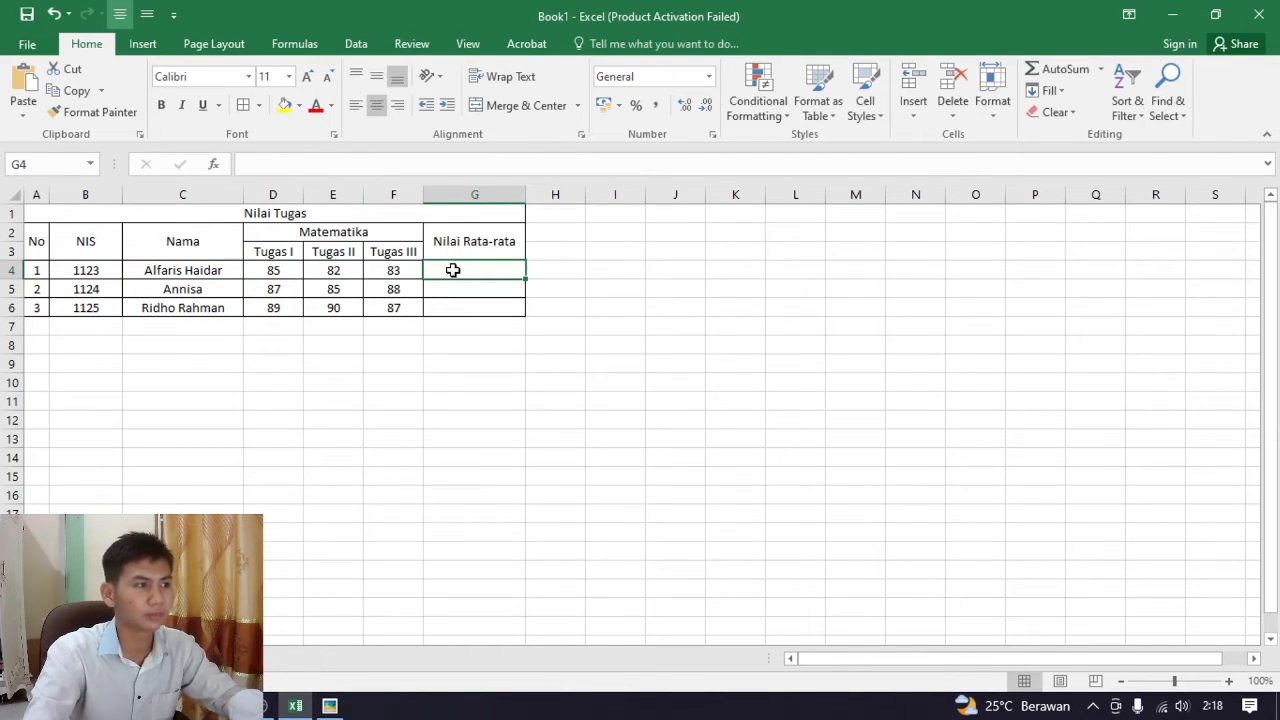
pyautogui.click(411, 165)
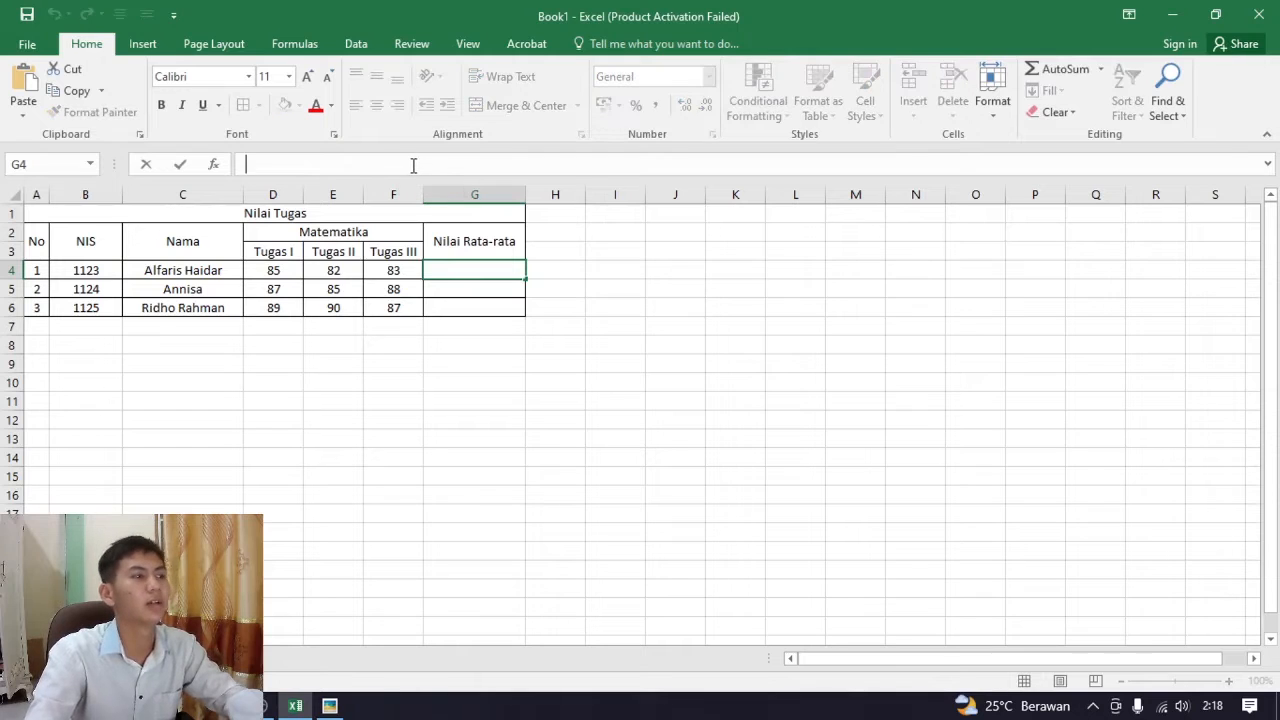
pyautogui.write('=')
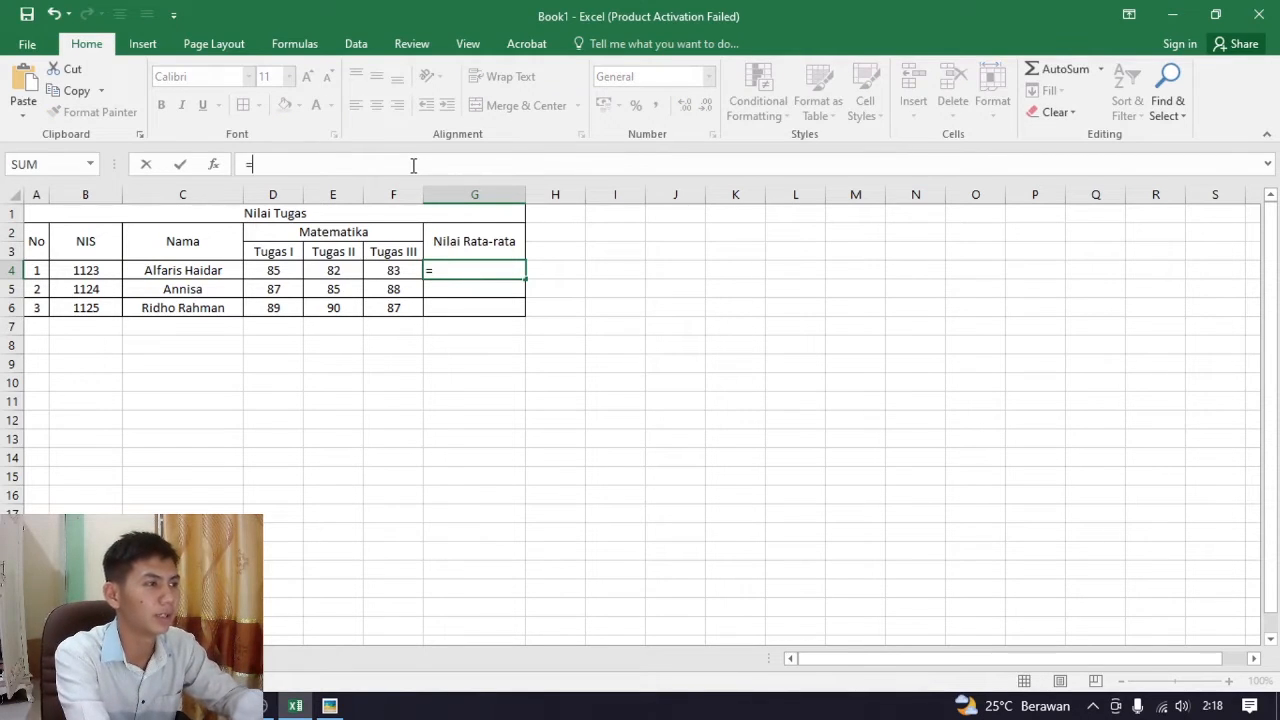
pyautogui.write('ac')
pyautogui.press('BackSpace')
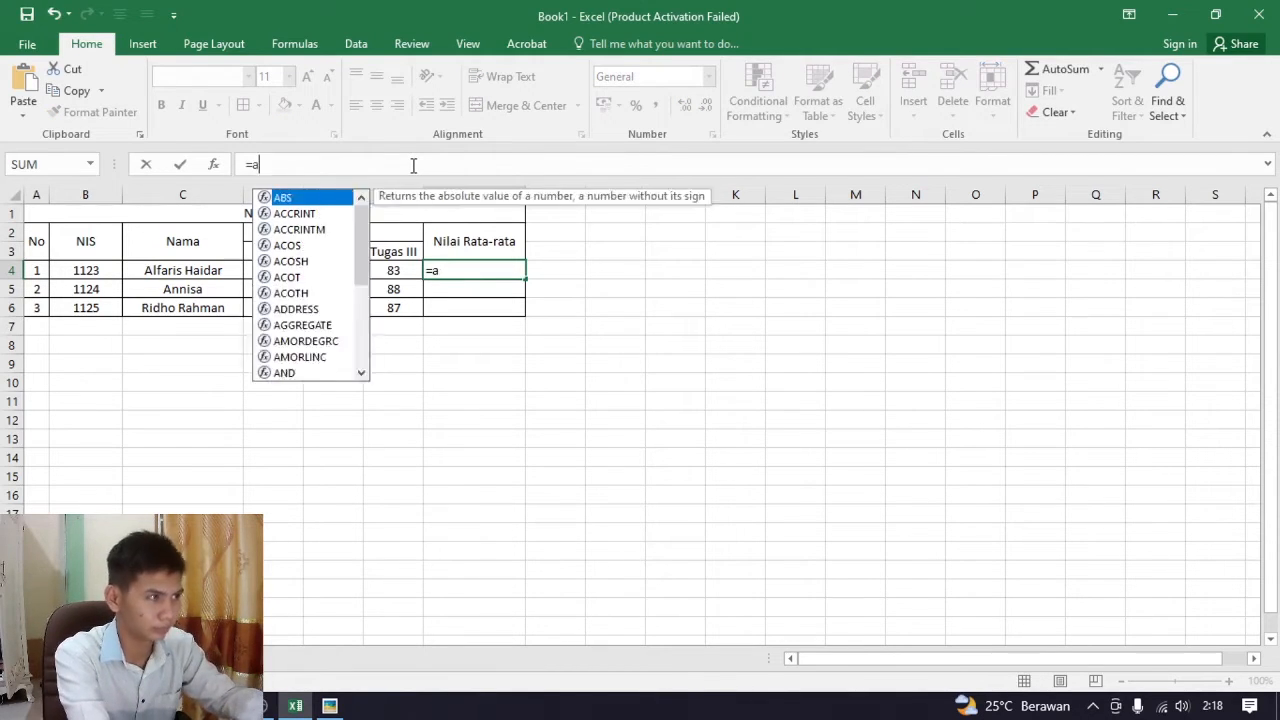
pyautogui.write('verage')
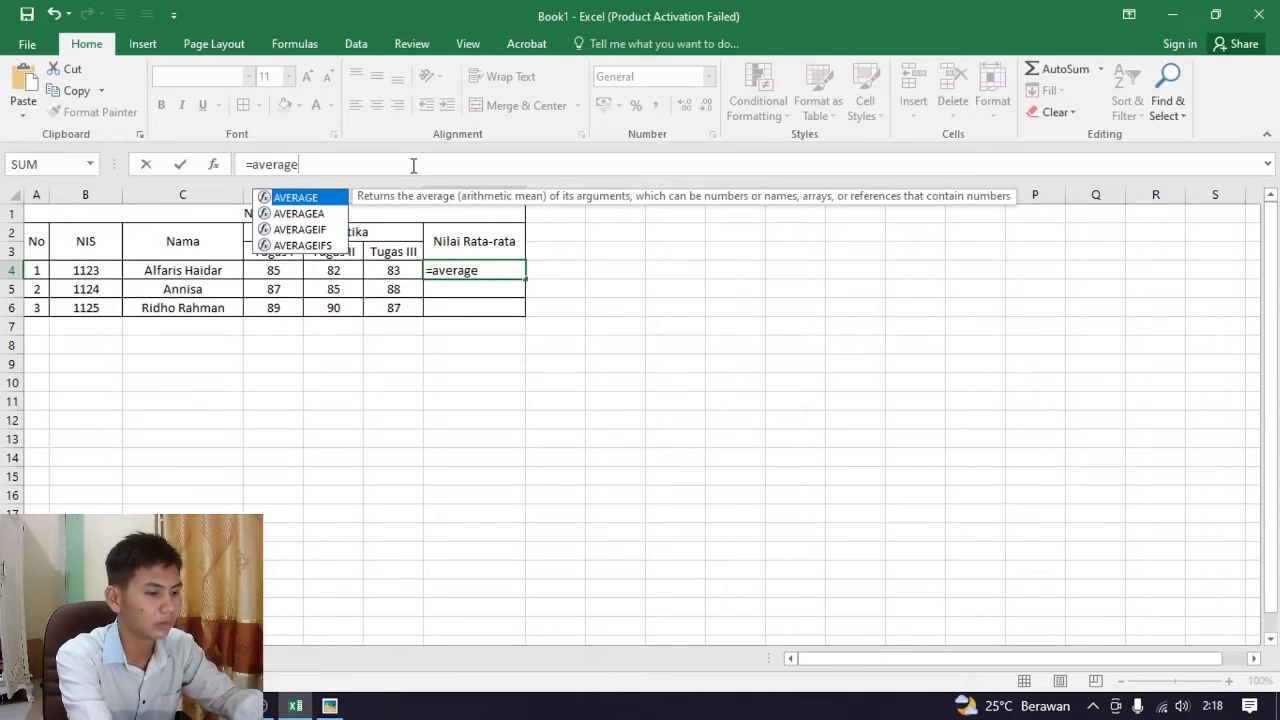
pyautogui.write('(')
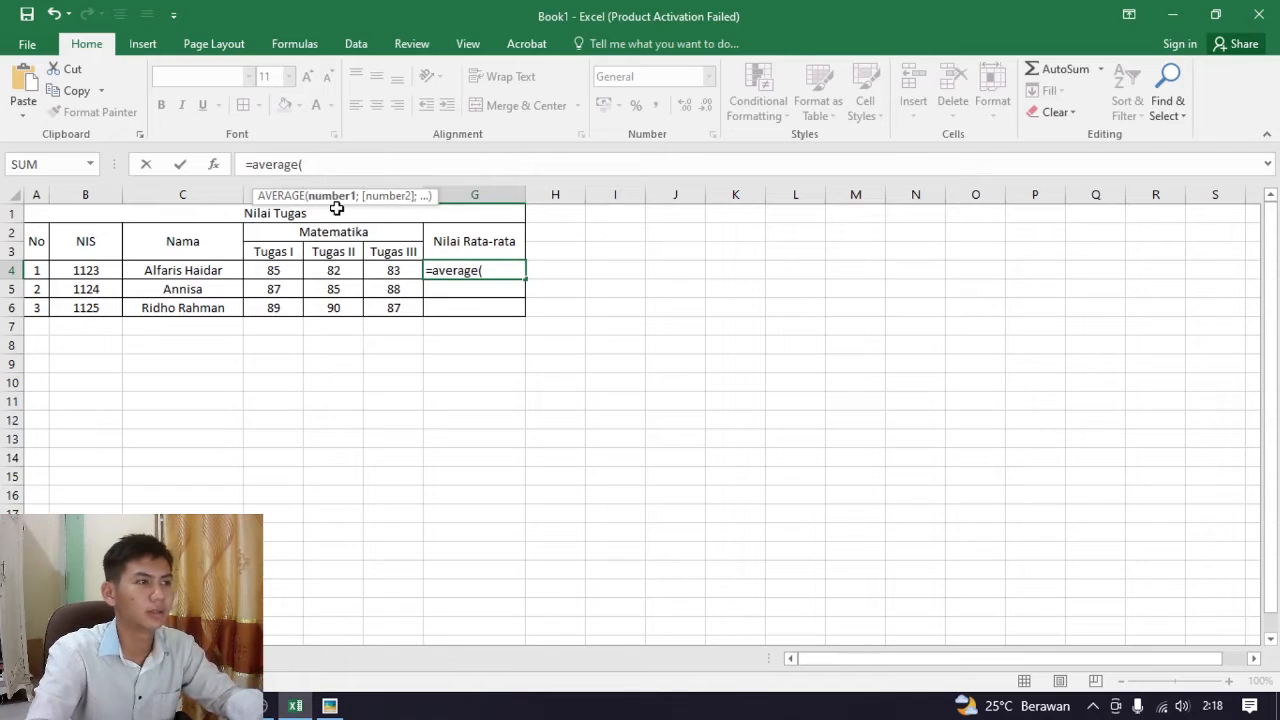
pyautogui.click(280, 271)
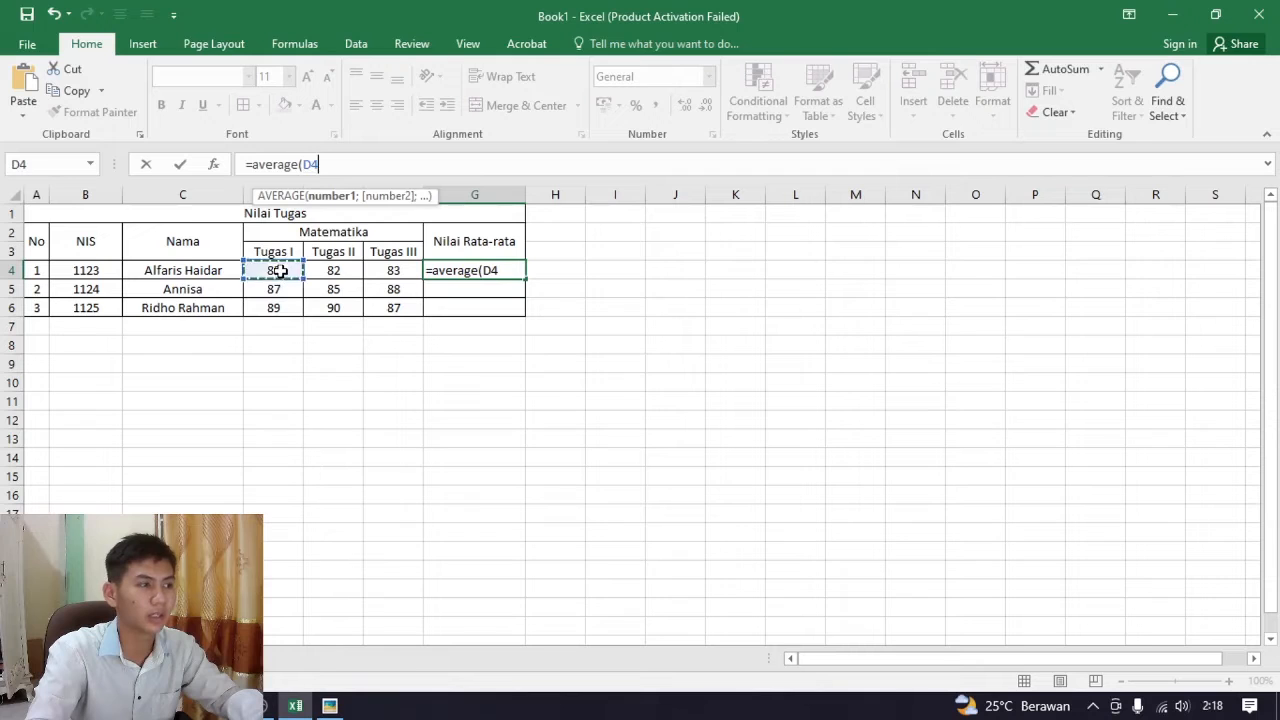
pyautogui.write(';')
pyautogui.click(335, 271)
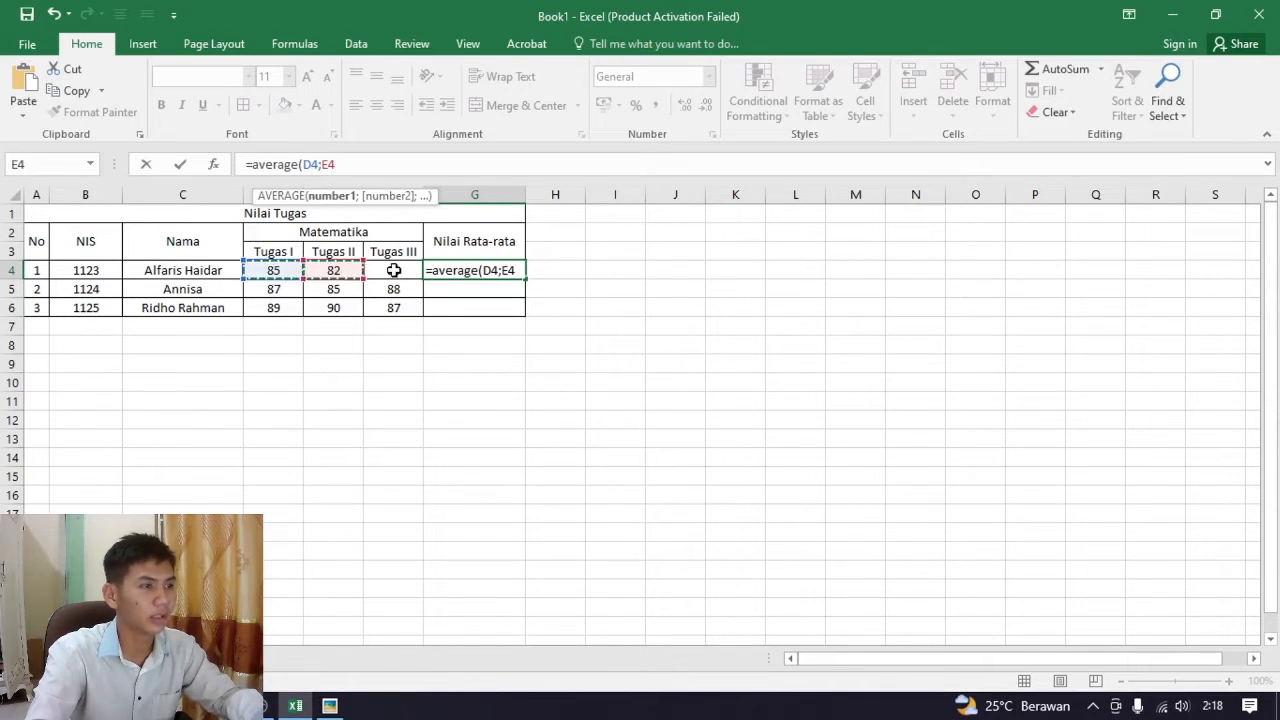
pyautogui.write(';')
pyautogui.click(393, 271)
pyautogui.press('Return')
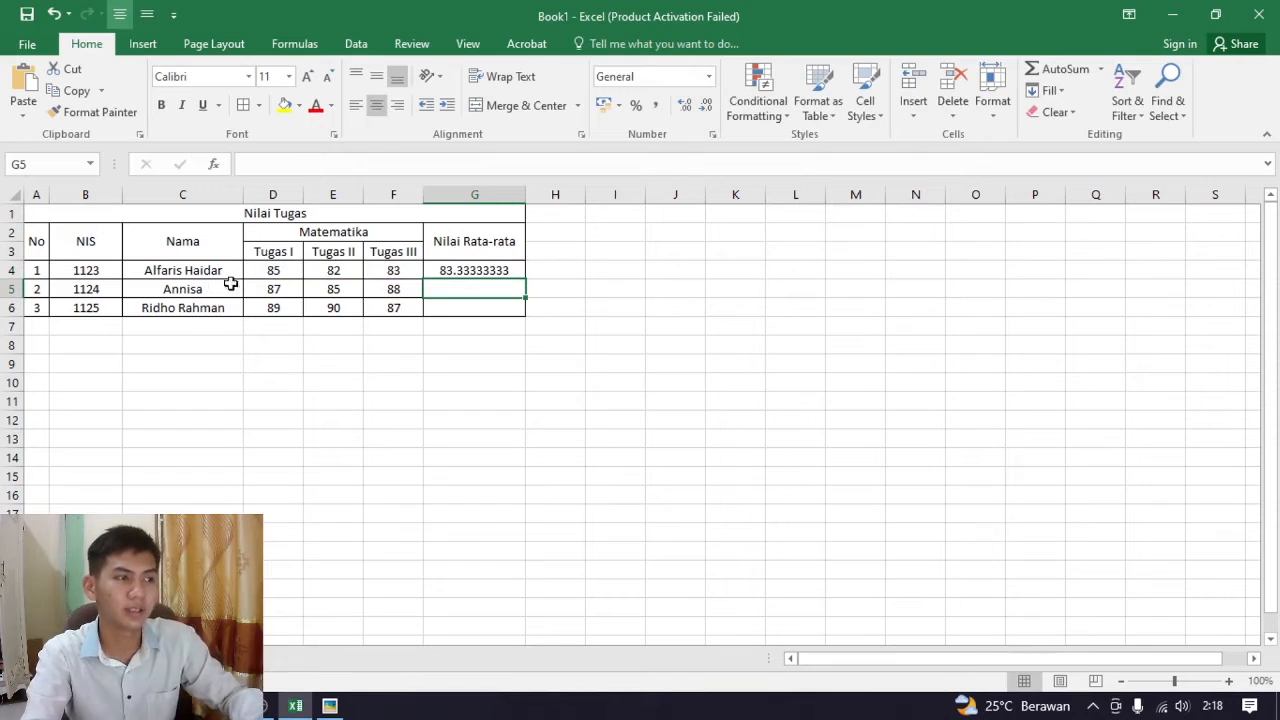
# Widen column H slightly, next to the Nilai Rata-rata column
pyautogui.click(391, 294)
pyautogui.click(450, 287)
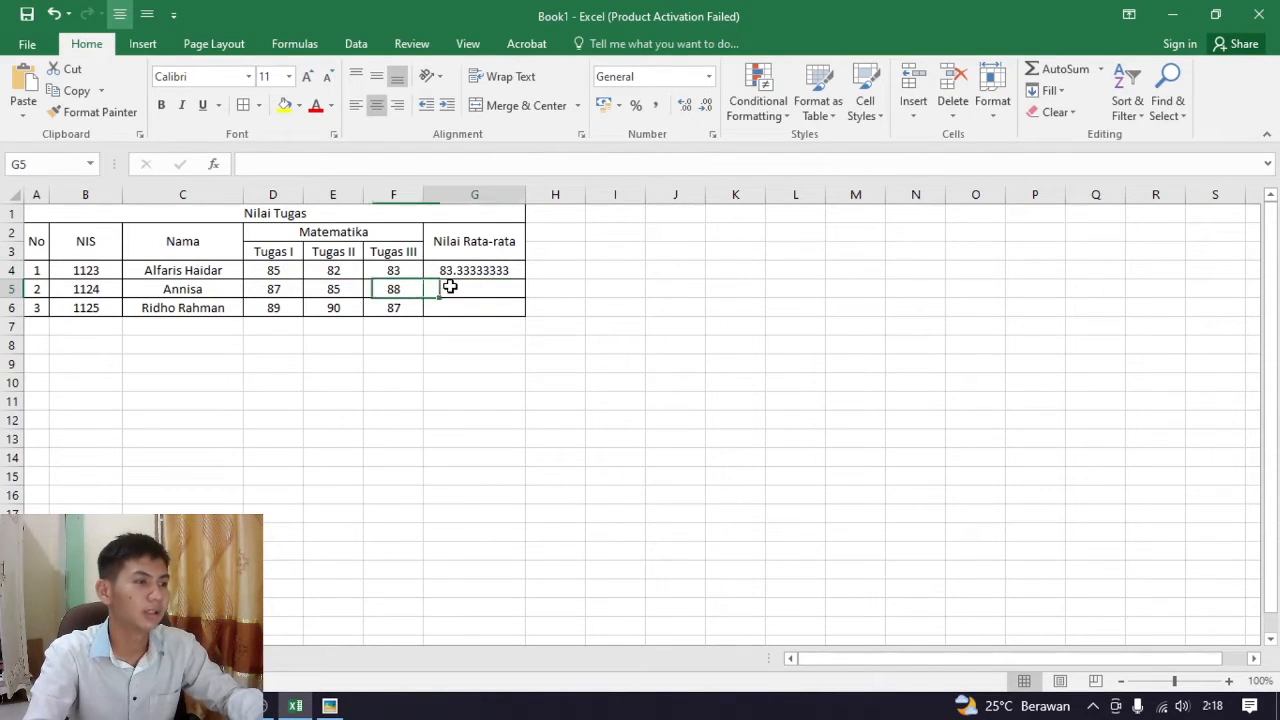
pyautogui.moveTo(586, 200)
pyautogui.mouseDown()
pyautogui.moveTo(619, 202)
pyautogui.moveTo(606, 196)
pyautogui.mouseUp()
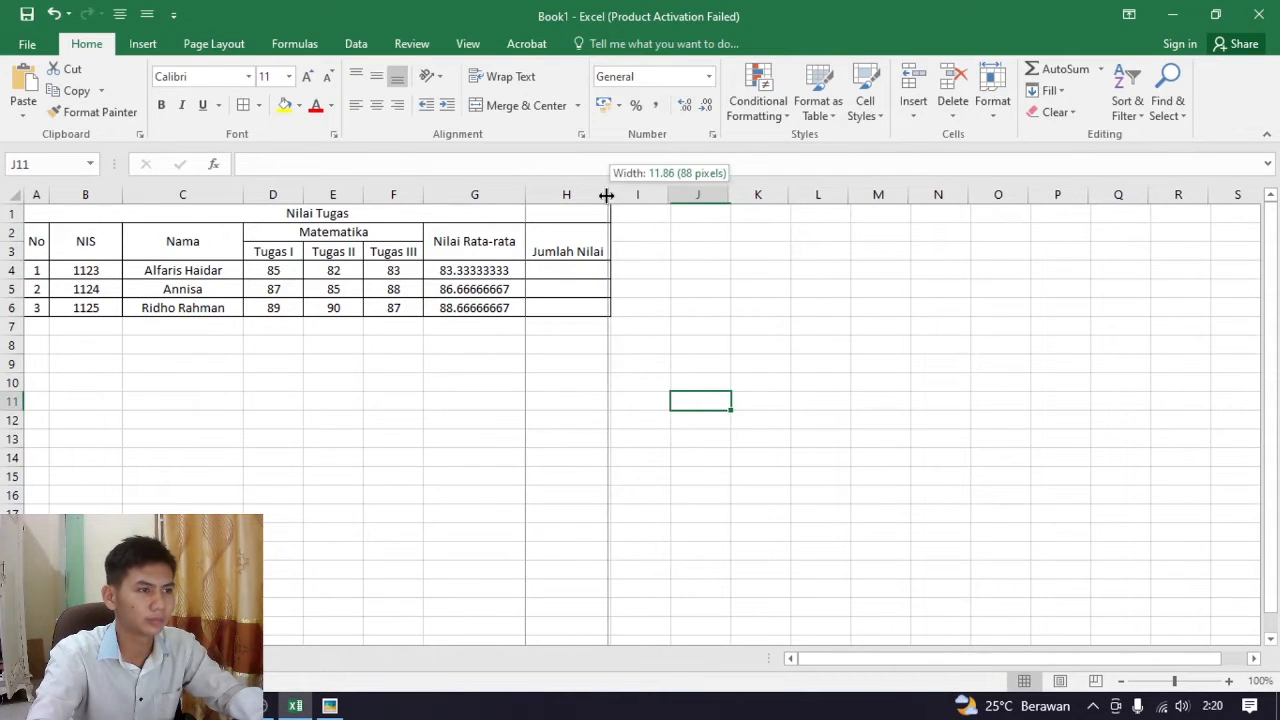
# Calculate the first student's Jumlah Nilai in H4 with =SUM(D4;E4;F4), and select cells H4 to H6
pyautogui.click(582, 271)
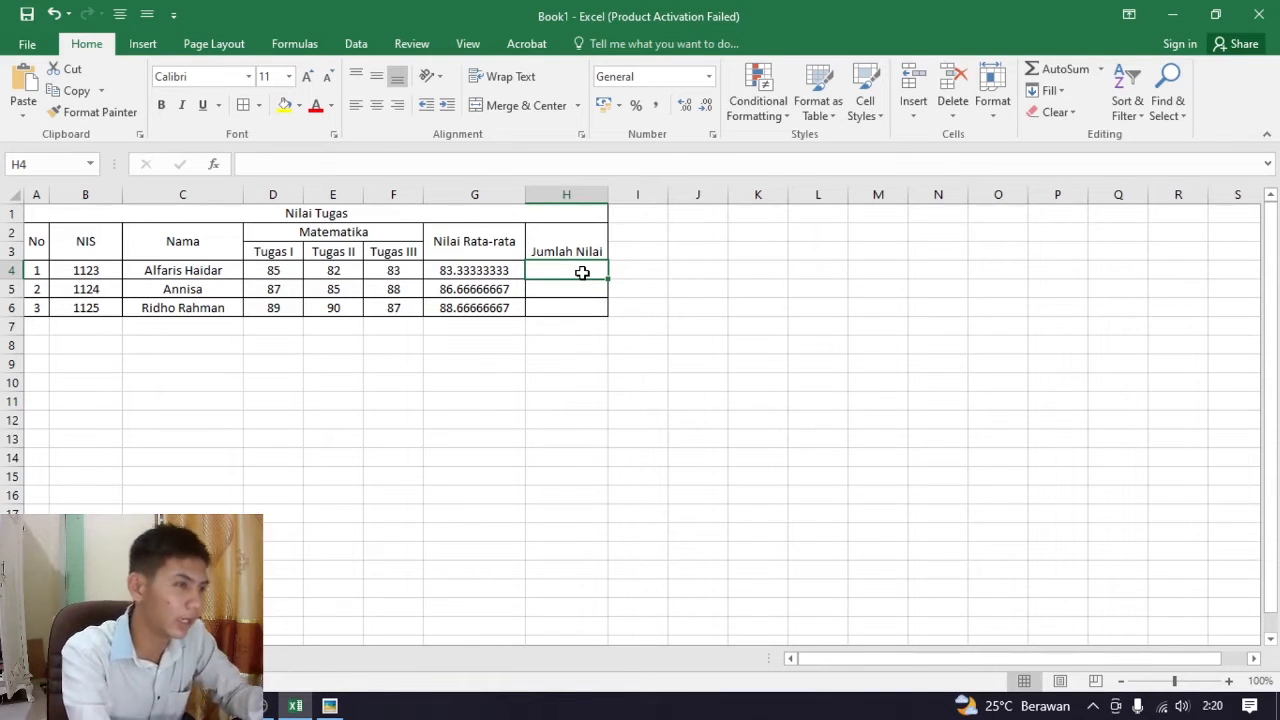
pyautogui.write('=sum(')
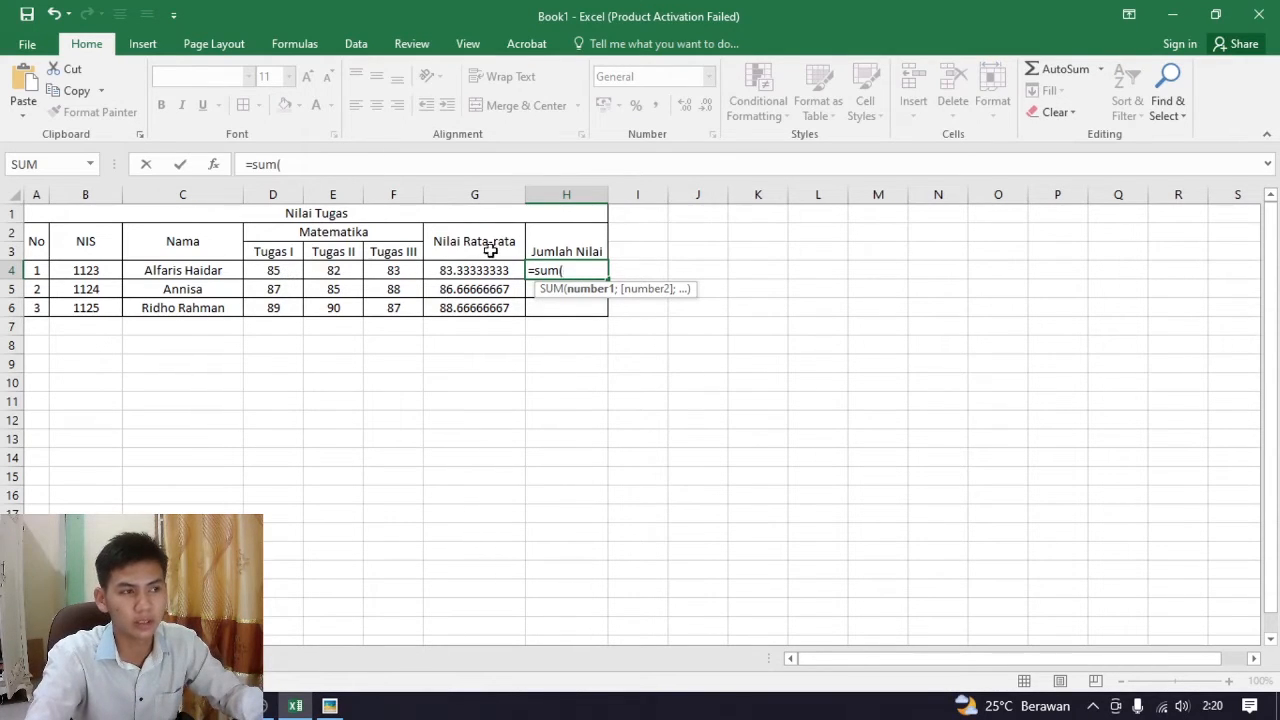
pyautogui.click(277, 270)
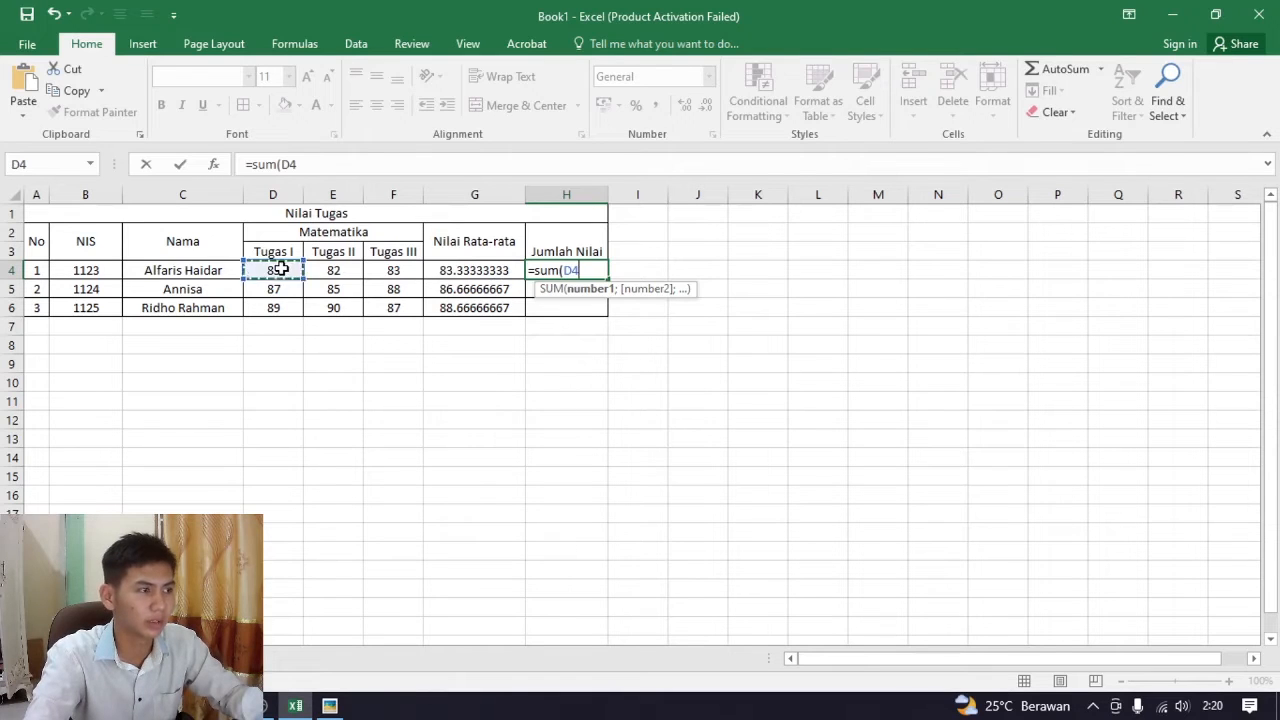
pyautogui.write(';')
pyautogui.click(342, 273)
pyautogui.write(';')
pyautogui.click(400, 279)
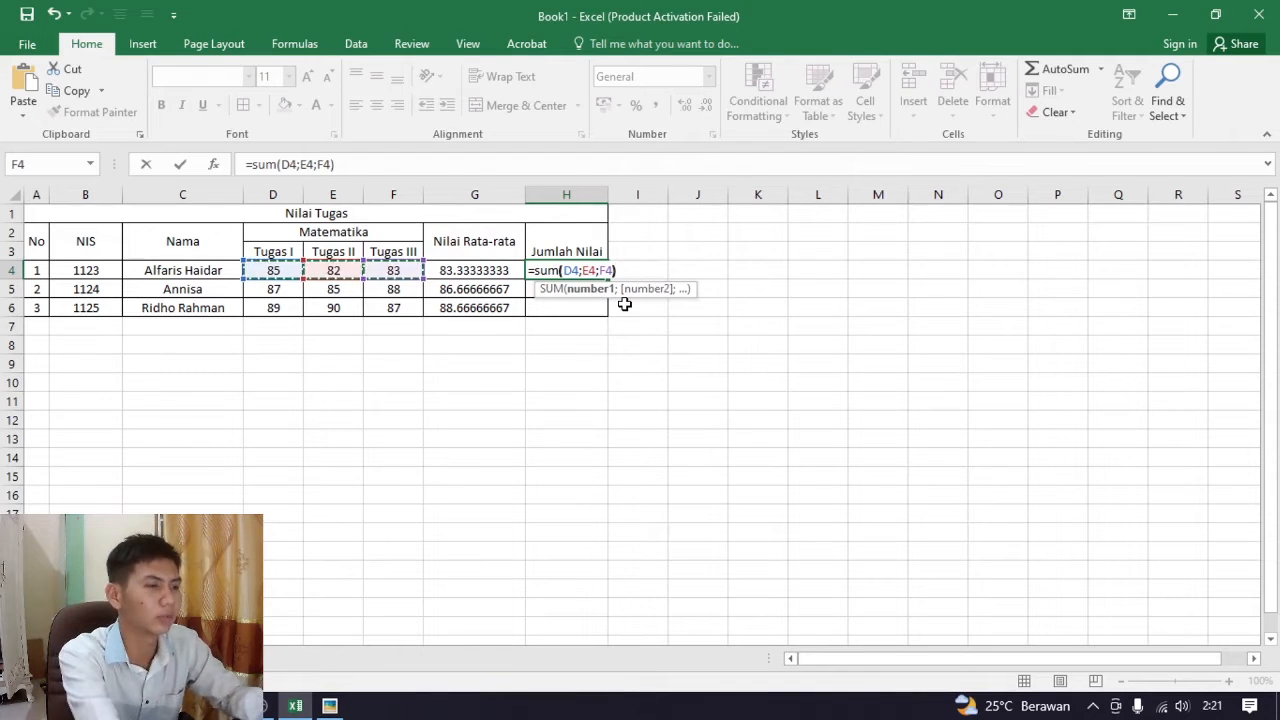
pyautogui.write(')')
pyautogui.press('Return')
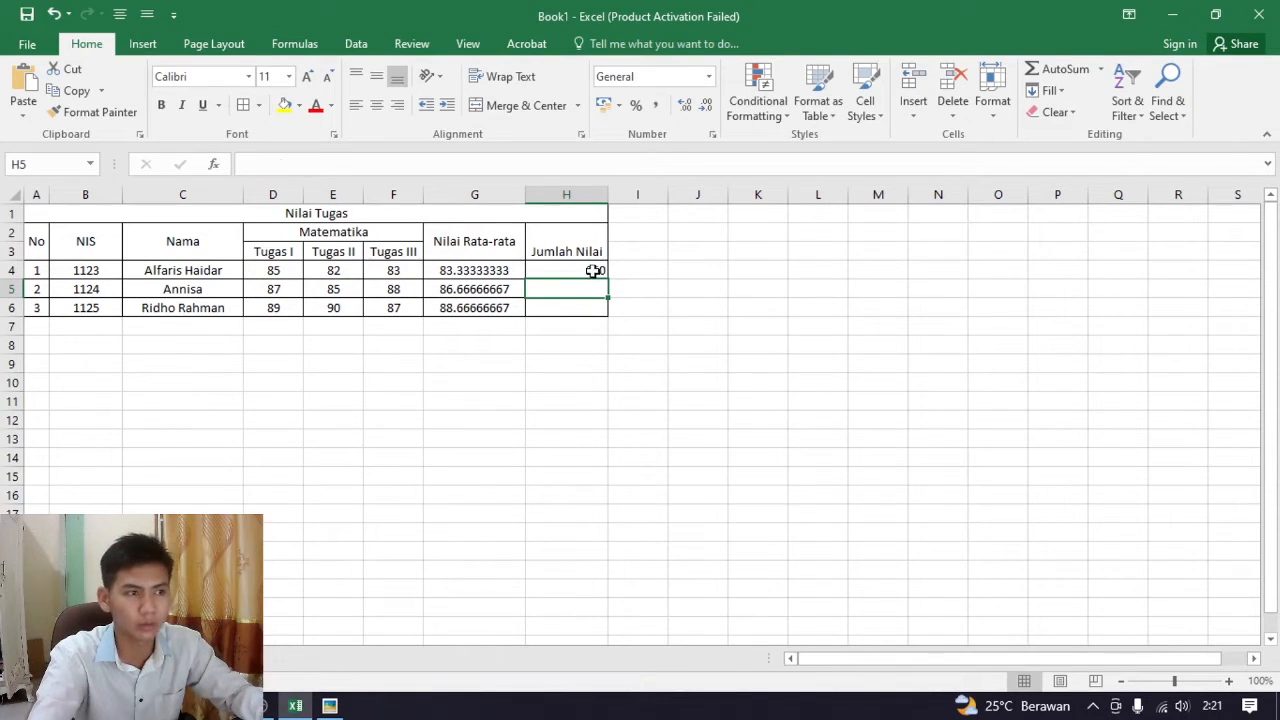
pyautogui.moveTo(570, 271); pyautogui.dragTo(565, 310)
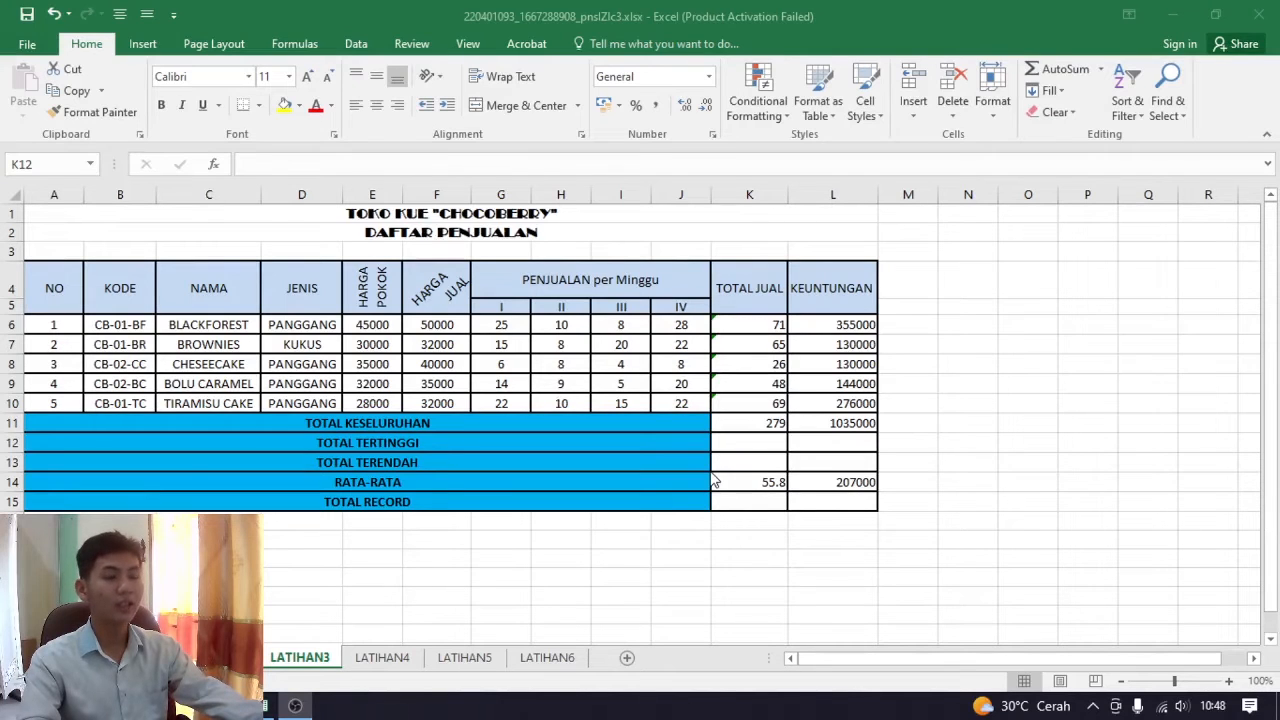
# On the LATIHAN3 sheet of the cake sales workbook, examine the TOTAL JUAL values and the TOTAL TERTINGGI and TOTAL TERENDAH rows
pyautogui.click(538, 434)
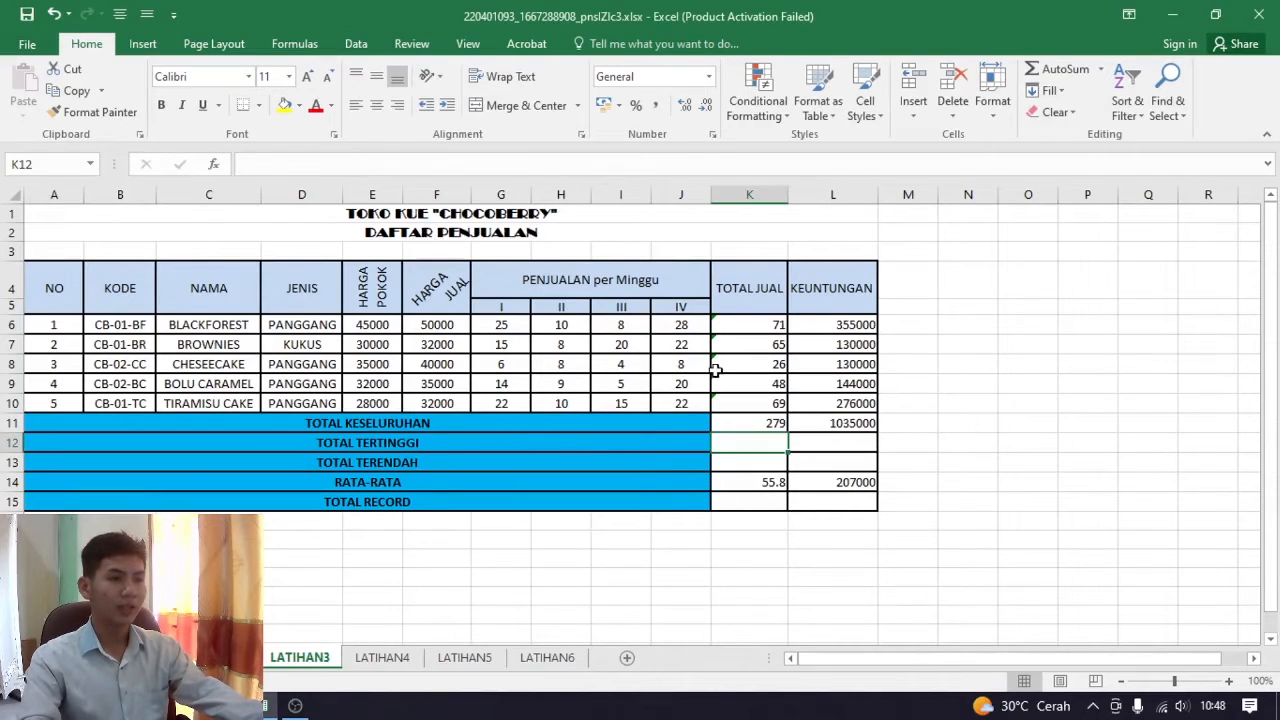
pyautogui.click(732, 365)
pyautogui.click(754, 328)
pyautogui.click(754, 347)
pyautogui.click(756, 406)
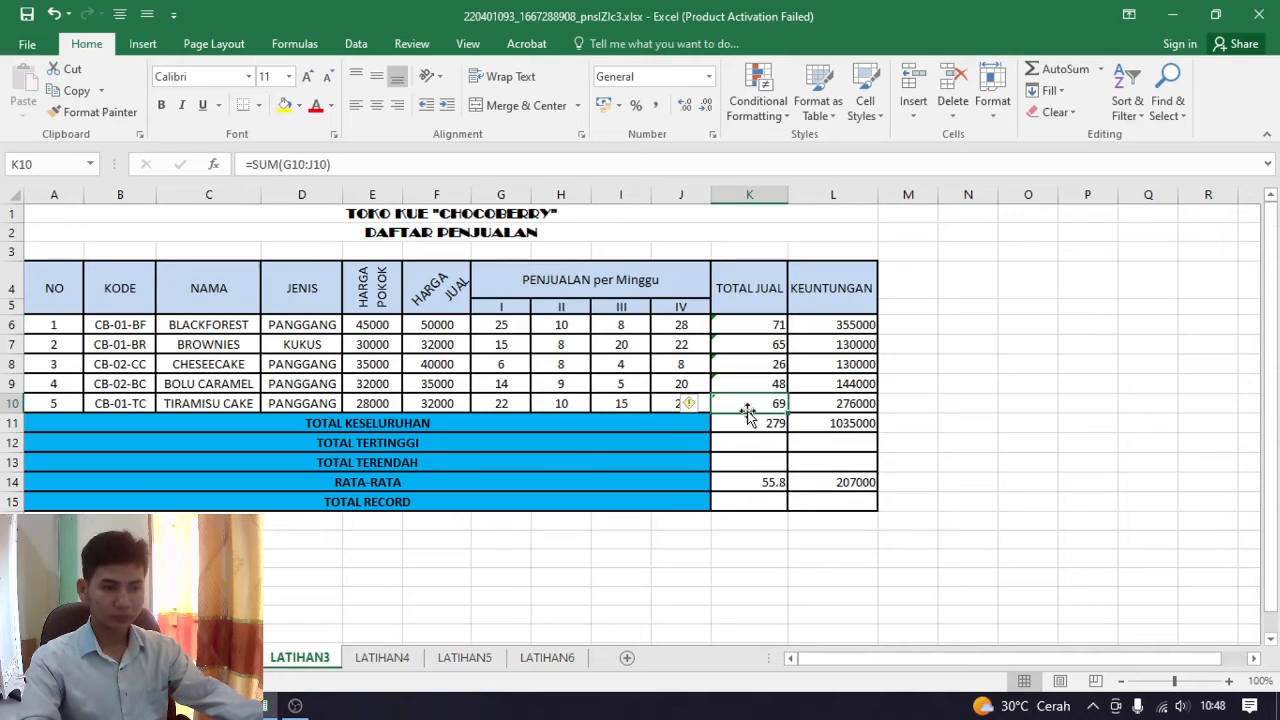
pyautogui.click(762, 366)
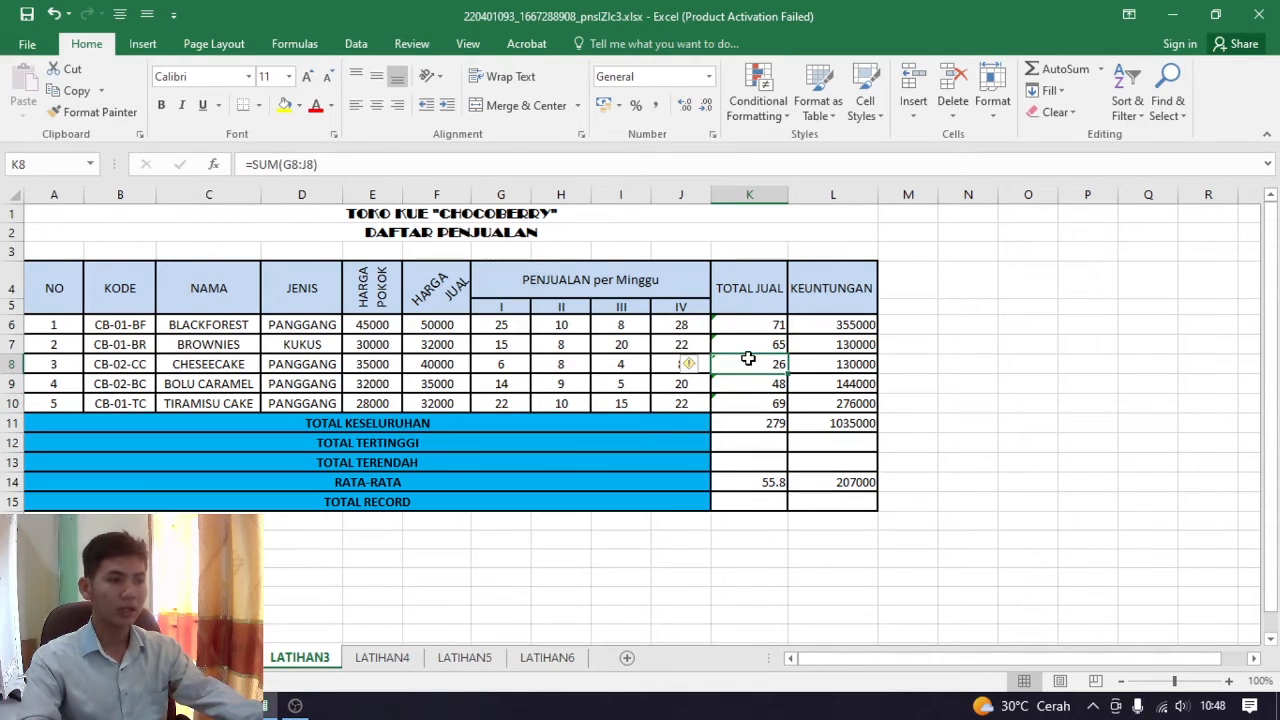
pyautogui.click(614, 428)
pyautogui.click(621, 440)
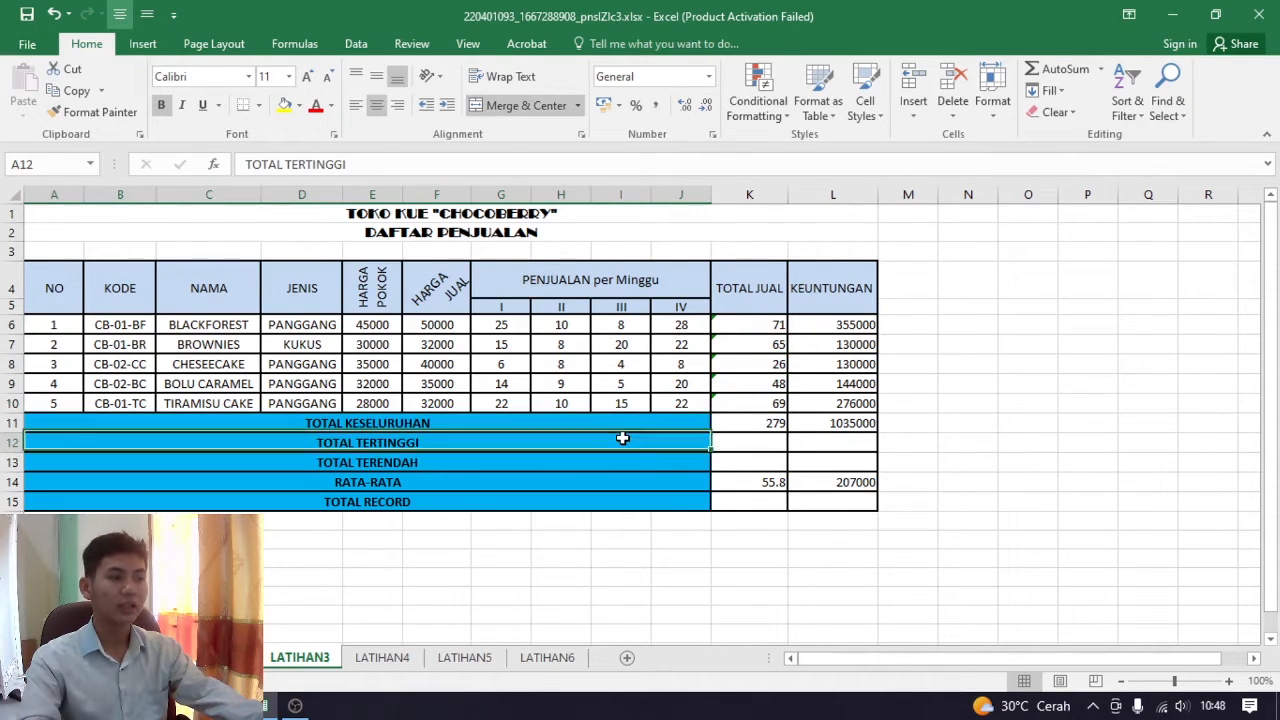
pyautogui.click(625, 478)
pyautogui.click(641, 461)
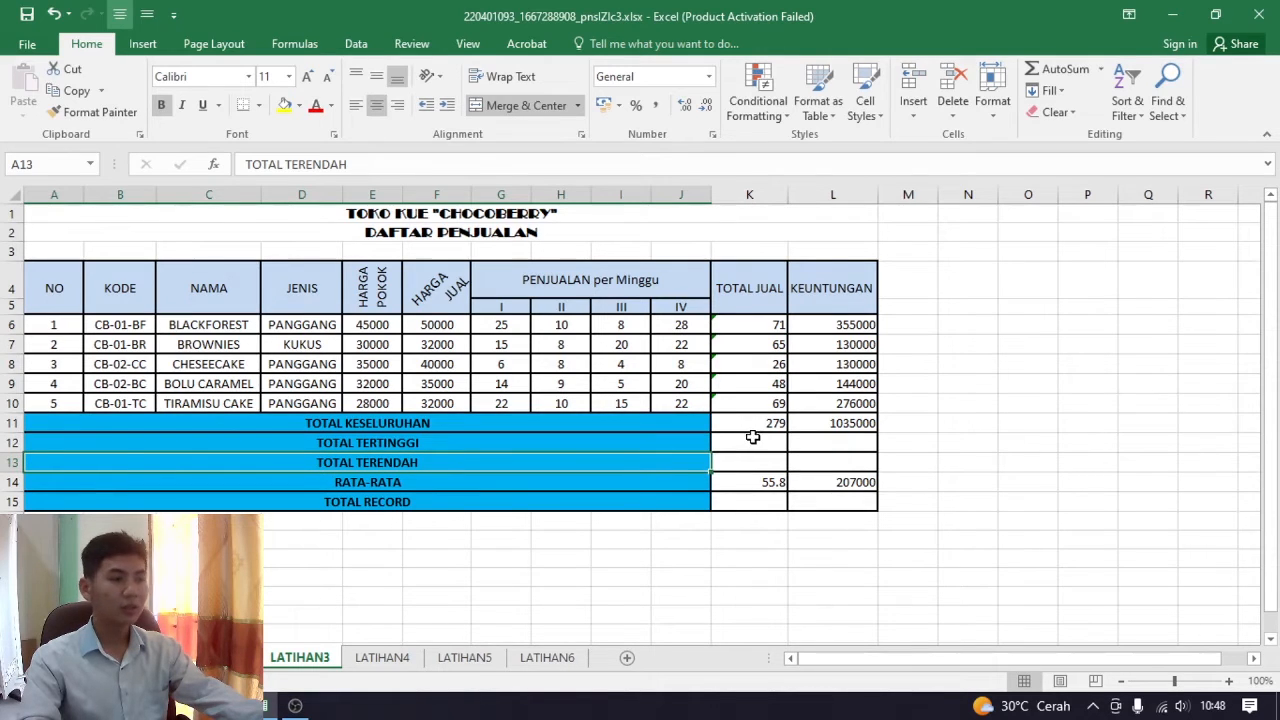
# Enter a MAX formula in the TOTAL TERTINGGI cell K12 with K7 as its reference, and select K6
pyautogui.click(755, 438)
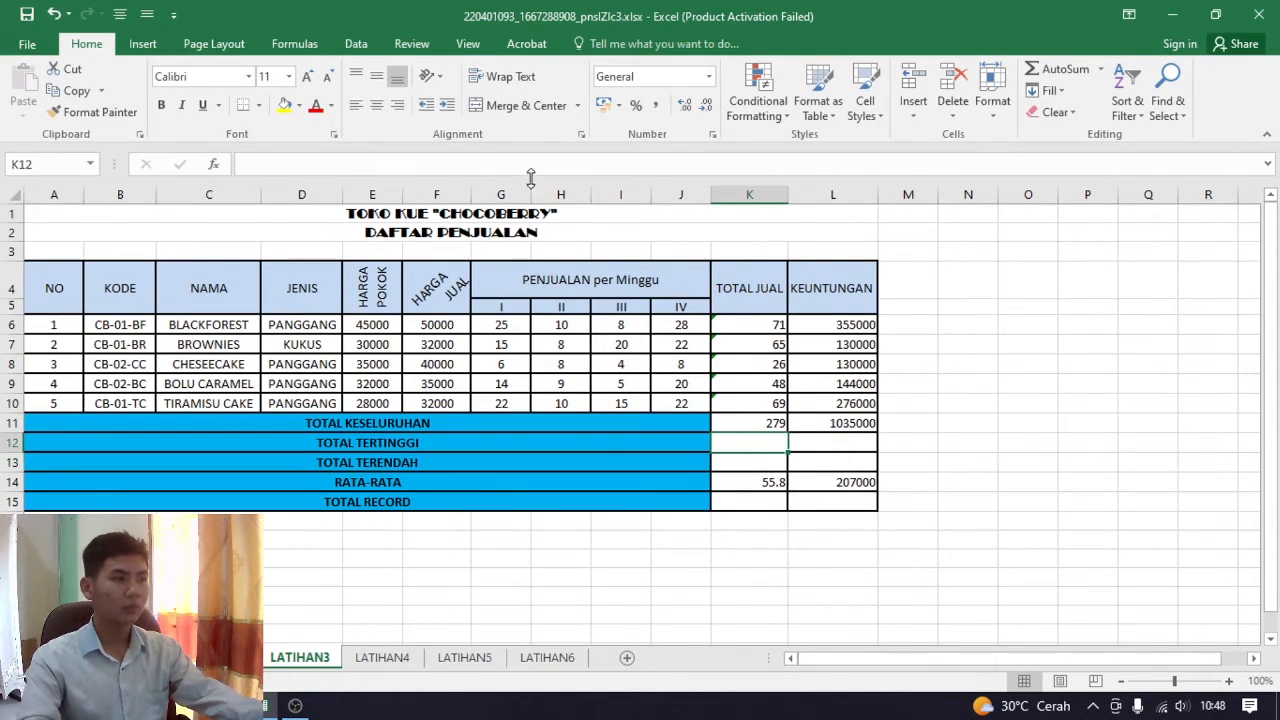
pyautogui.write('=')
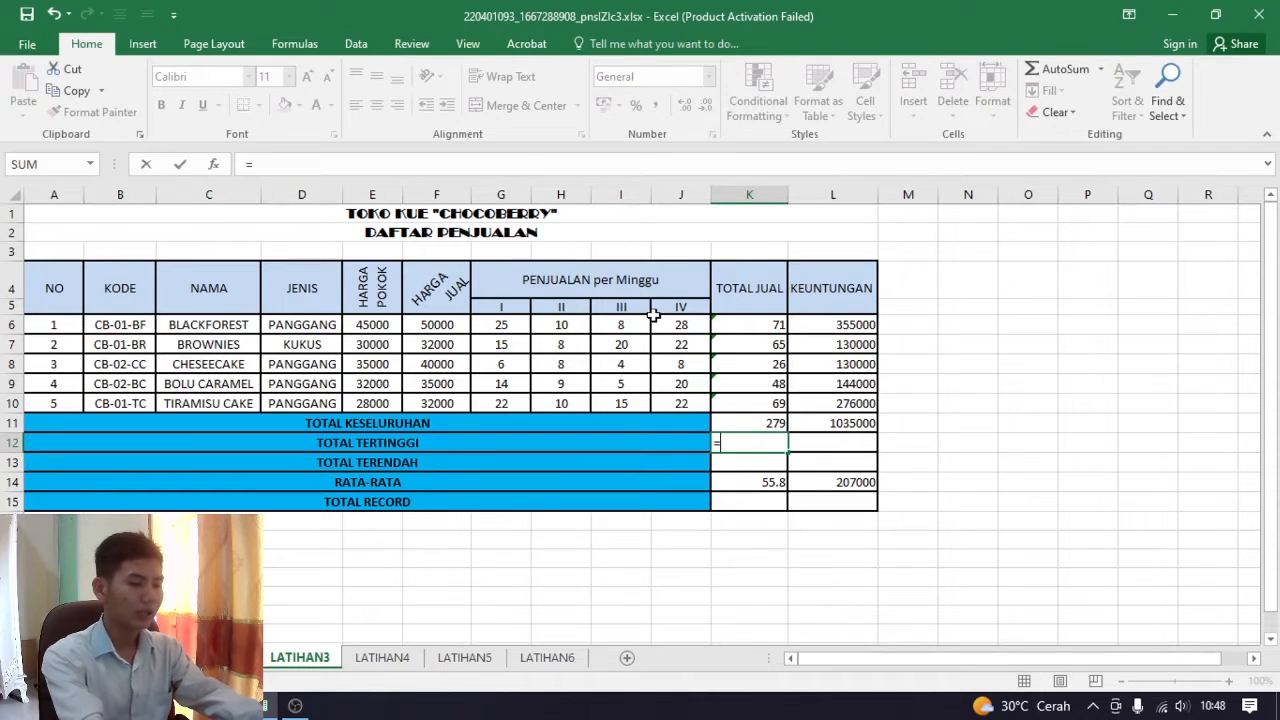
pyautogui.write('max')
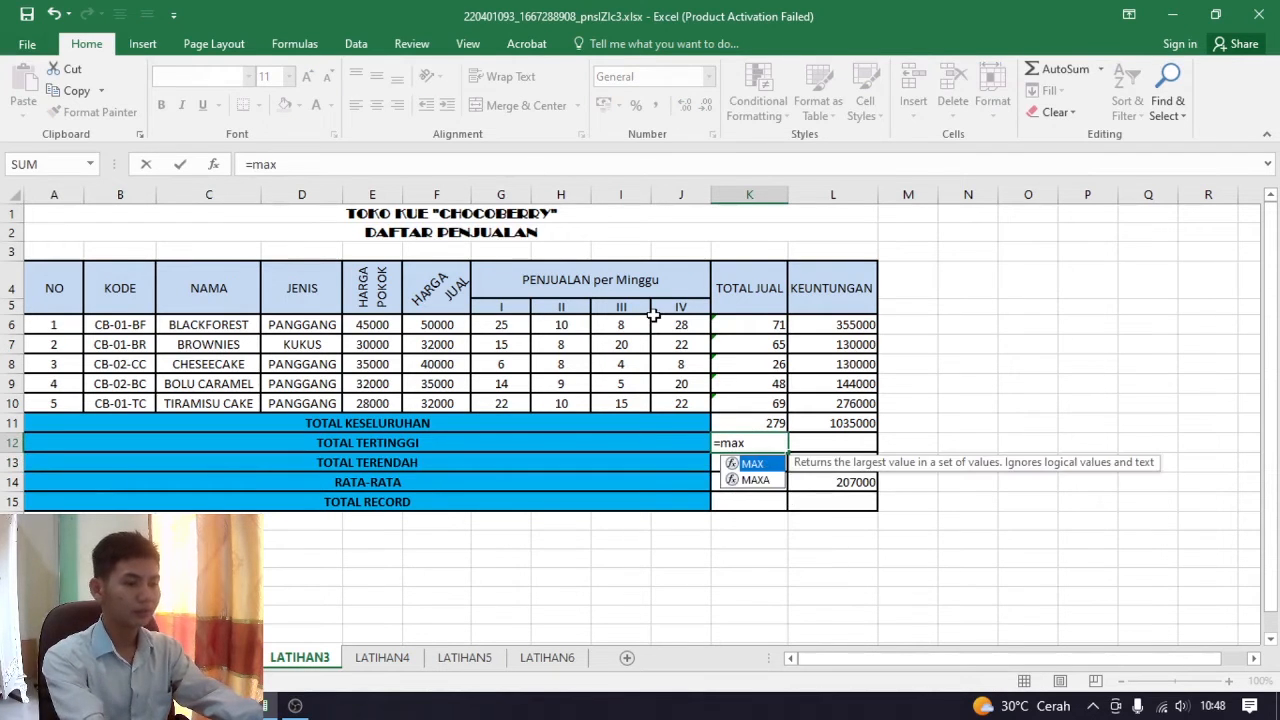
pyautogui.write('(')
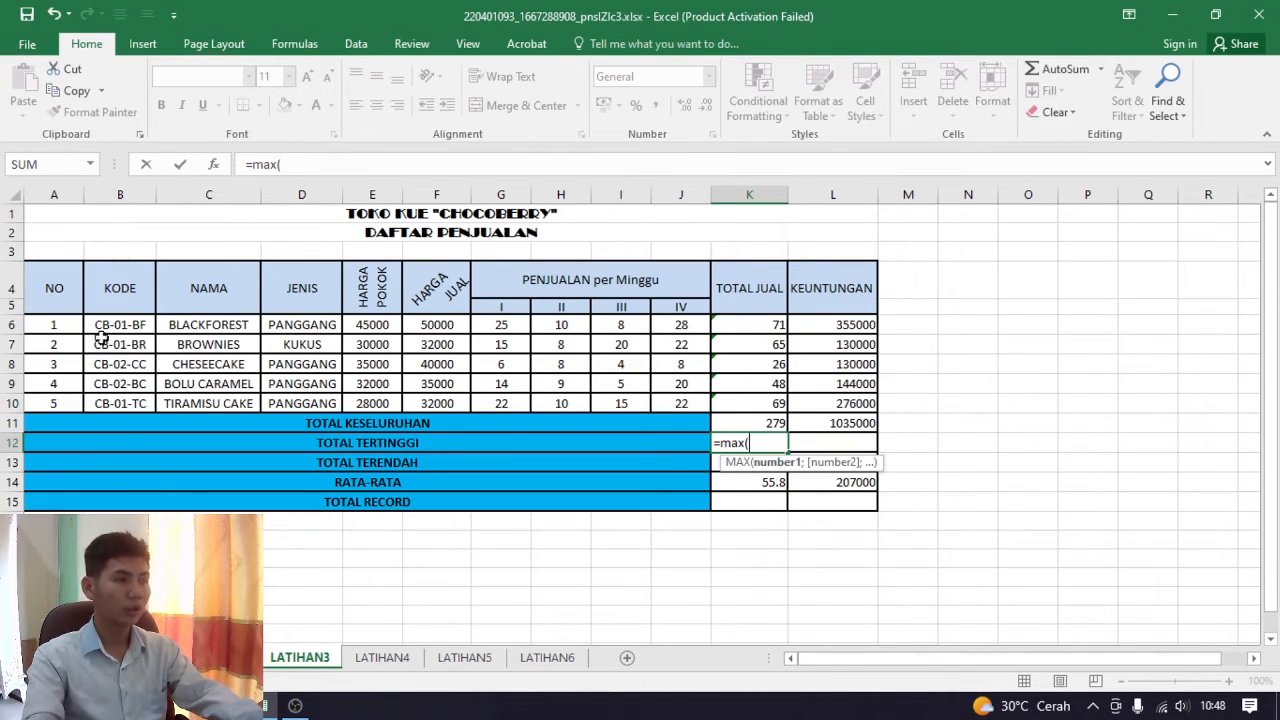
pyautogui.click(756, 327)
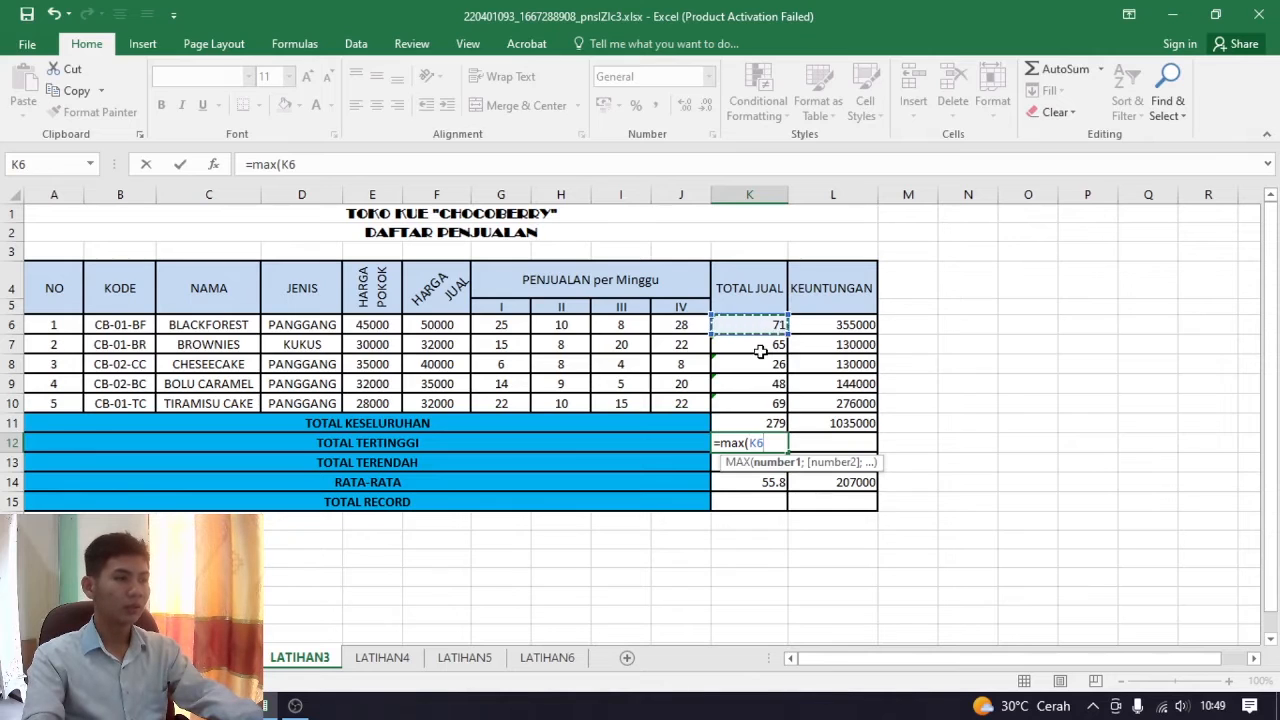
pyautogui.click(763, 342)
pyautogui.press('Return')
pyautogui.click(763, 325)
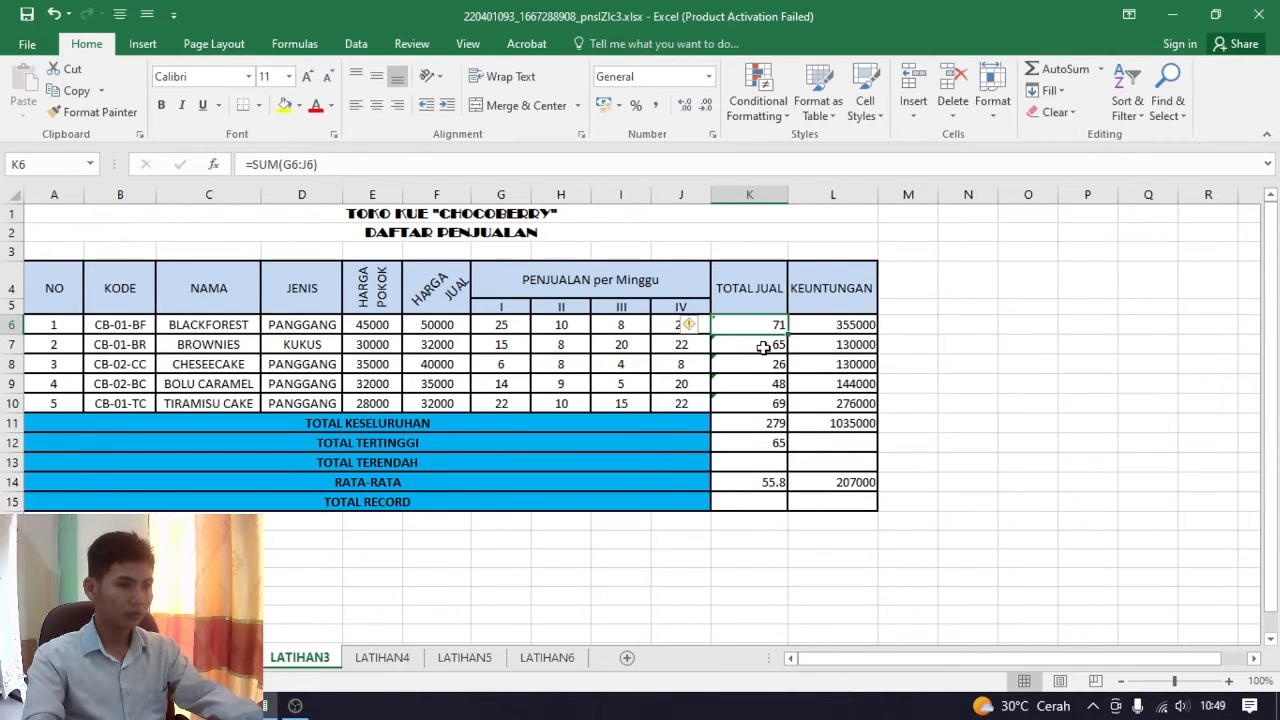
# Clear the TOTAL TERTINGGI cell K12 and calculate the highest TOTAL JUAL value there with =MAX(K6;K7;K8;K9;K10)
pyautogui.click(778, 440)
pyautogui.press('Delete')
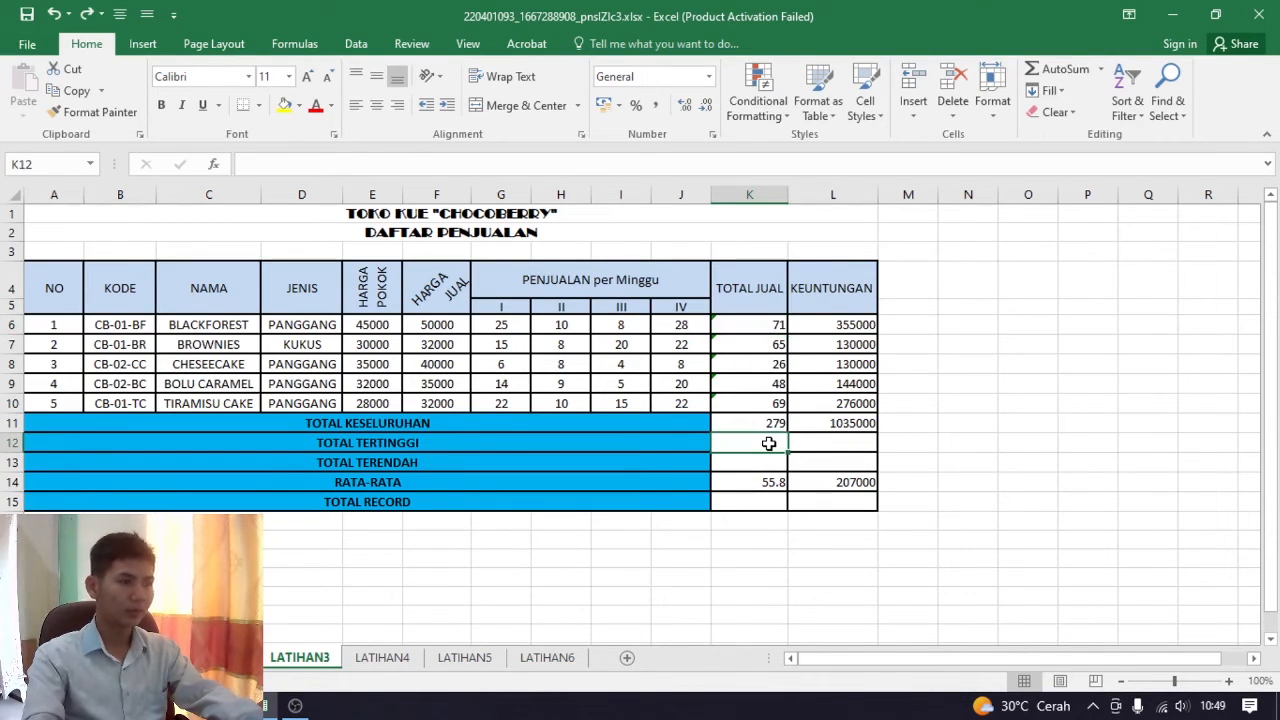
pyautogui.write('=mnax')
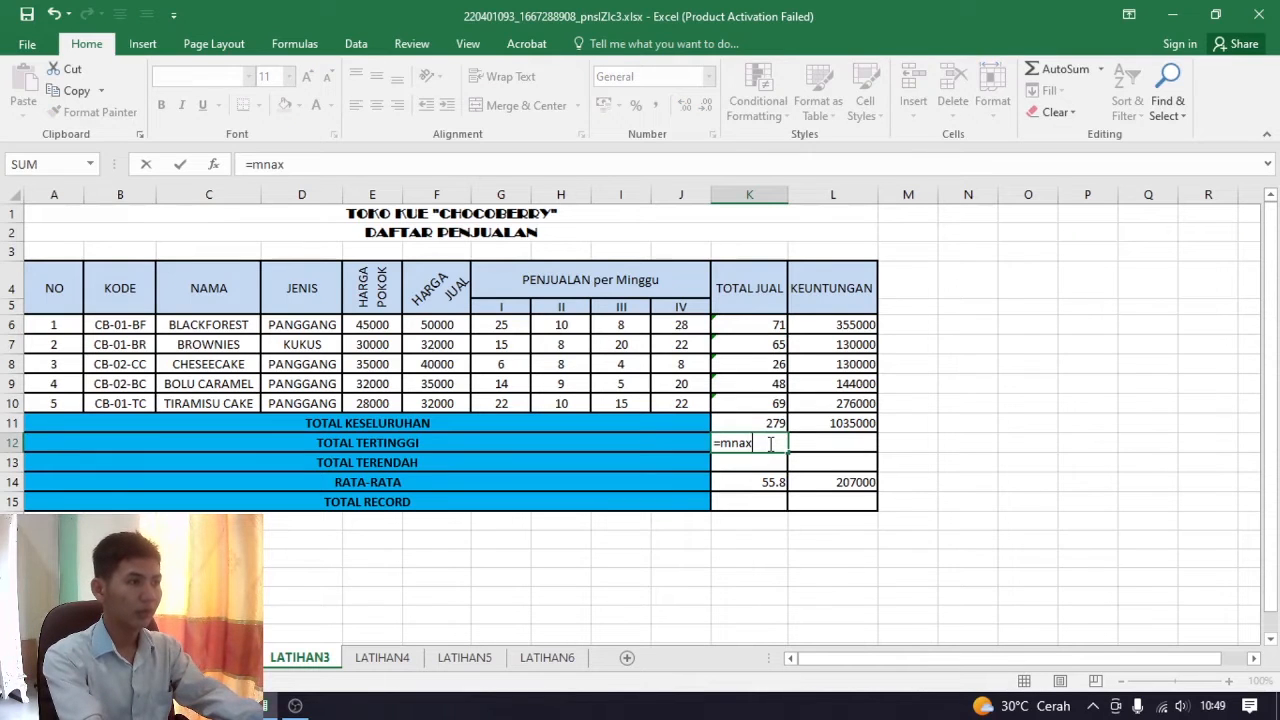
pyautogui.press('BackSpace')
pyautogui.press('BackSpace')
pyautogui.press('BackSpace')
pyautogui.write('ax(')
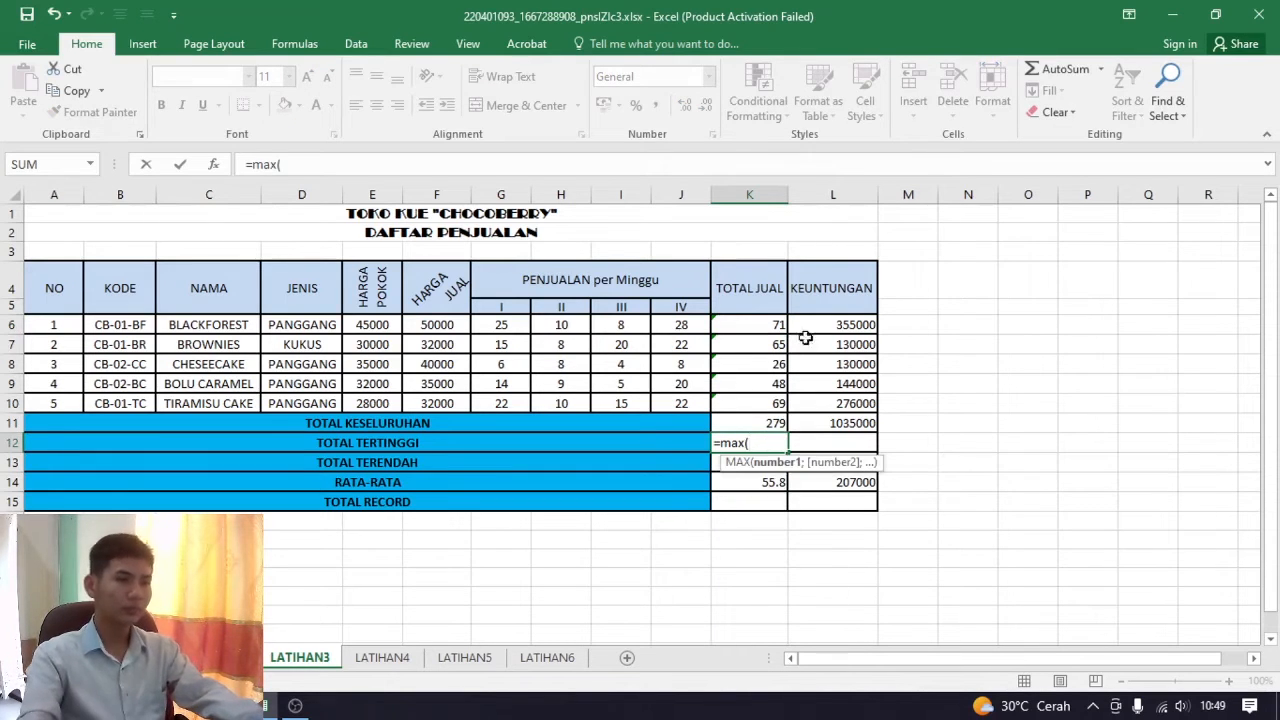
pyautogui.click(757, 326)
pyautogui.write(';')
pyautogui.click(760, 344)
pyautogui.write(';')
pyautogui.click(756, 364)
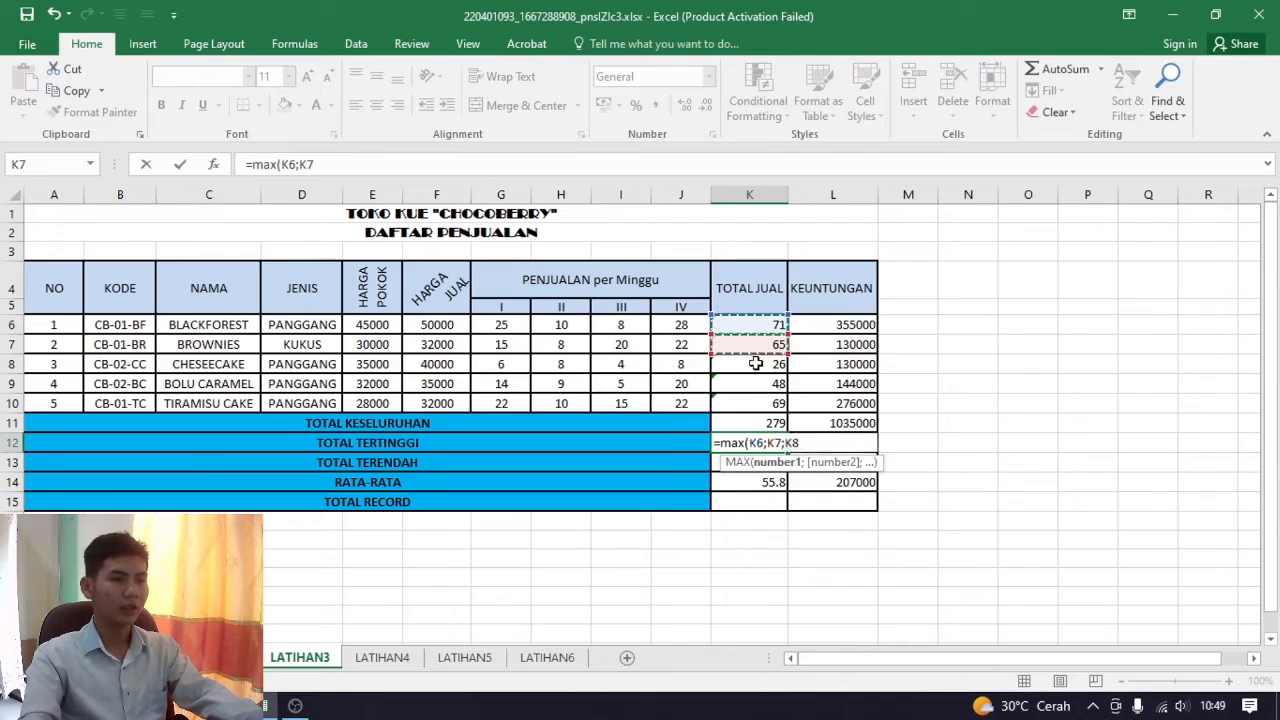
pyautogui.write(';')
pyautogui.click(758, 384)
pyautogui.write(';')
pyautogui.click(762, 403)
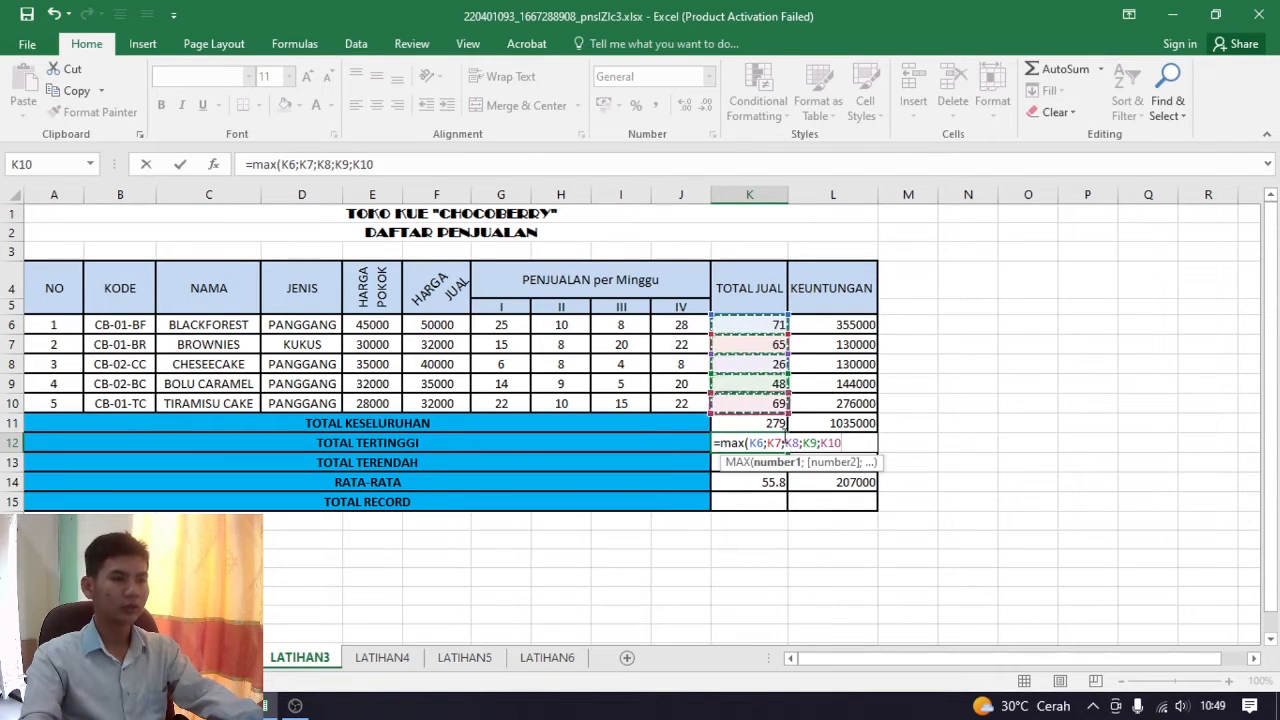
pyautogui.press('Return')
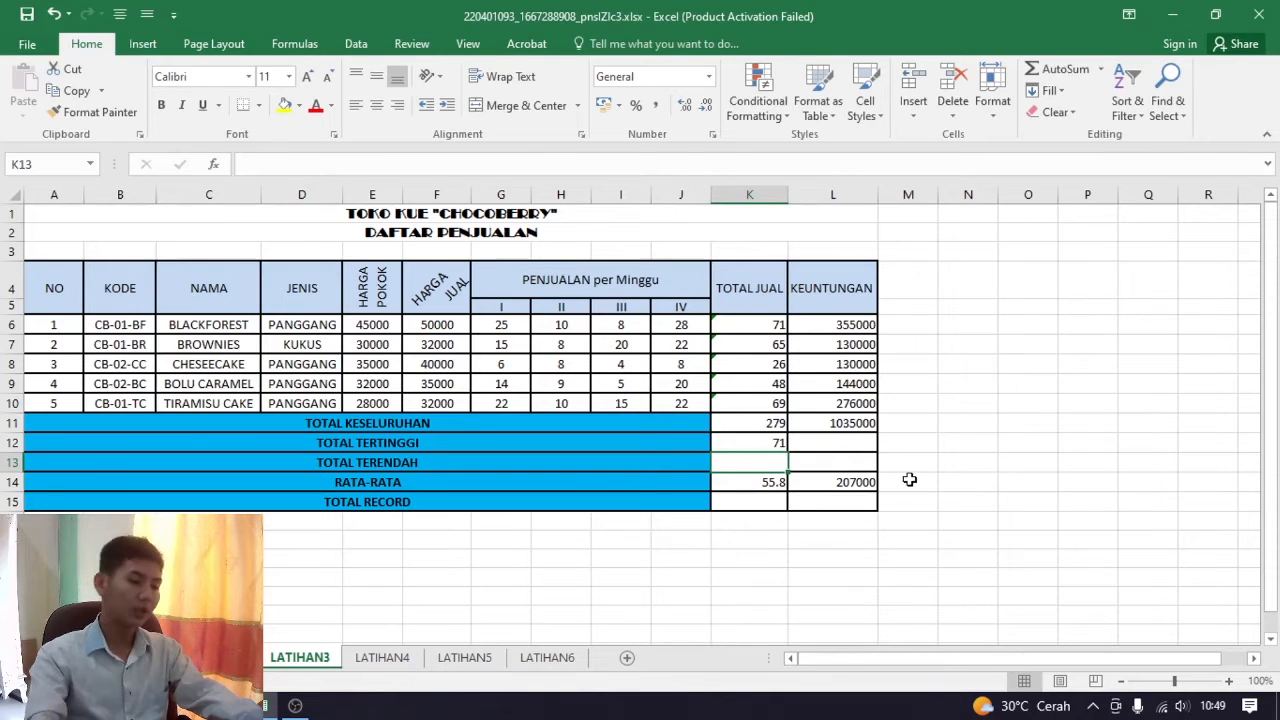
# Calculate the lowest TOTAL JUAL value in the TOTAL TERENDAH cell K13 with =MIN(K6;K7;K8;K9;K10), and reselect K13 to check it against K8
pyautogui.write('=min')
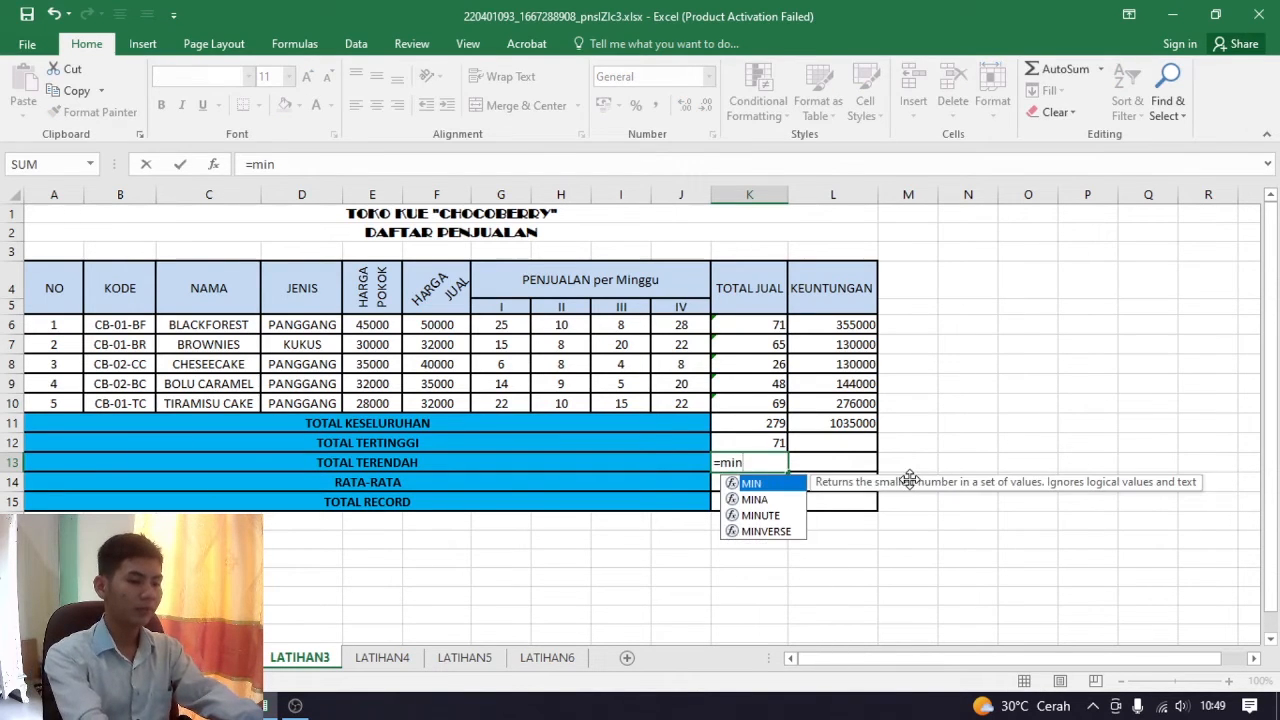
pyautogui.write('(')
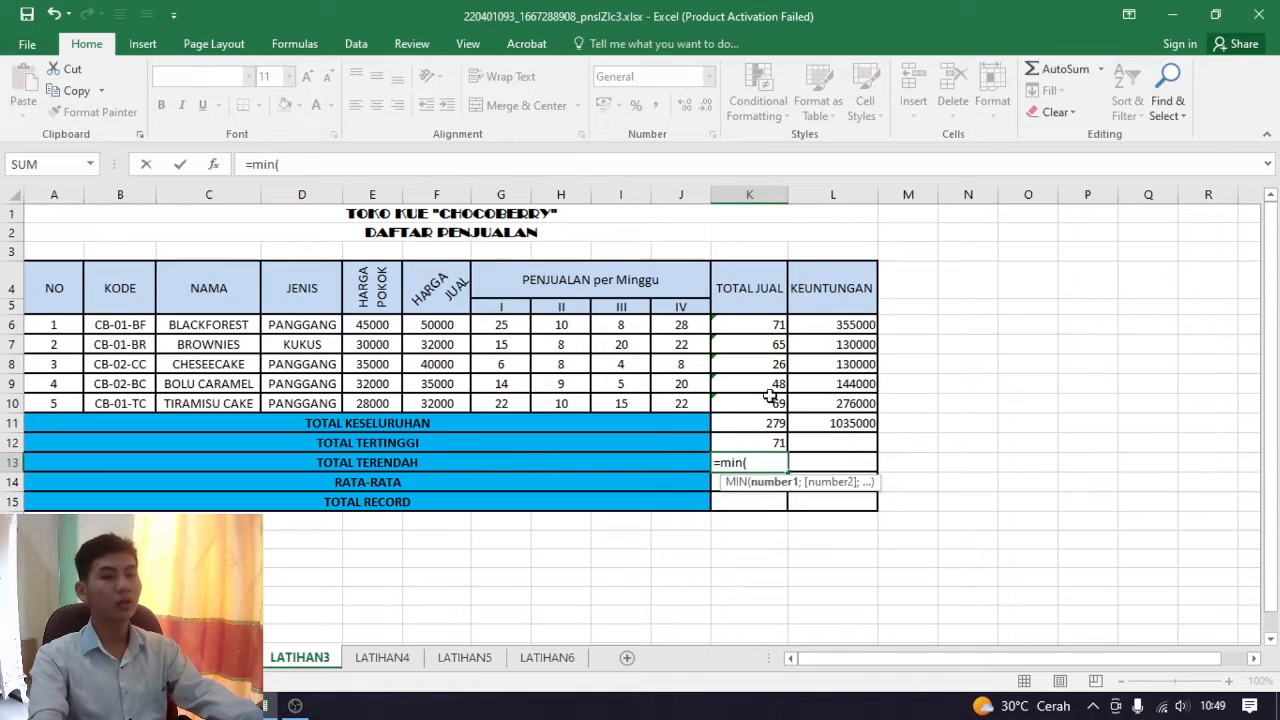
pyautogui.click(771, 326)
pyautogui.write(';')
pyautogui.click(770, 344)
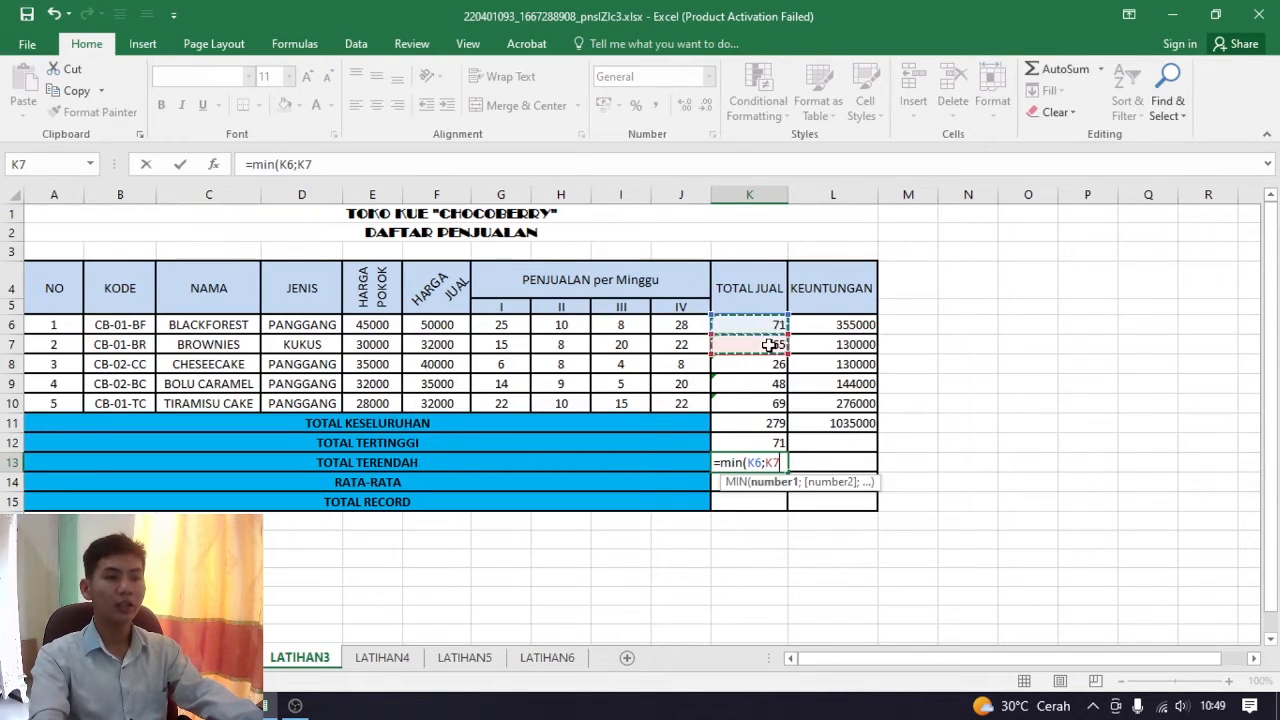
pyautogui.write(';')
pyautogui.click(768, 364)
pyautogui.write(';')
pyautogui.click(765, 384)
pyautogui.write(';')
pyautogui.click(749, 404)
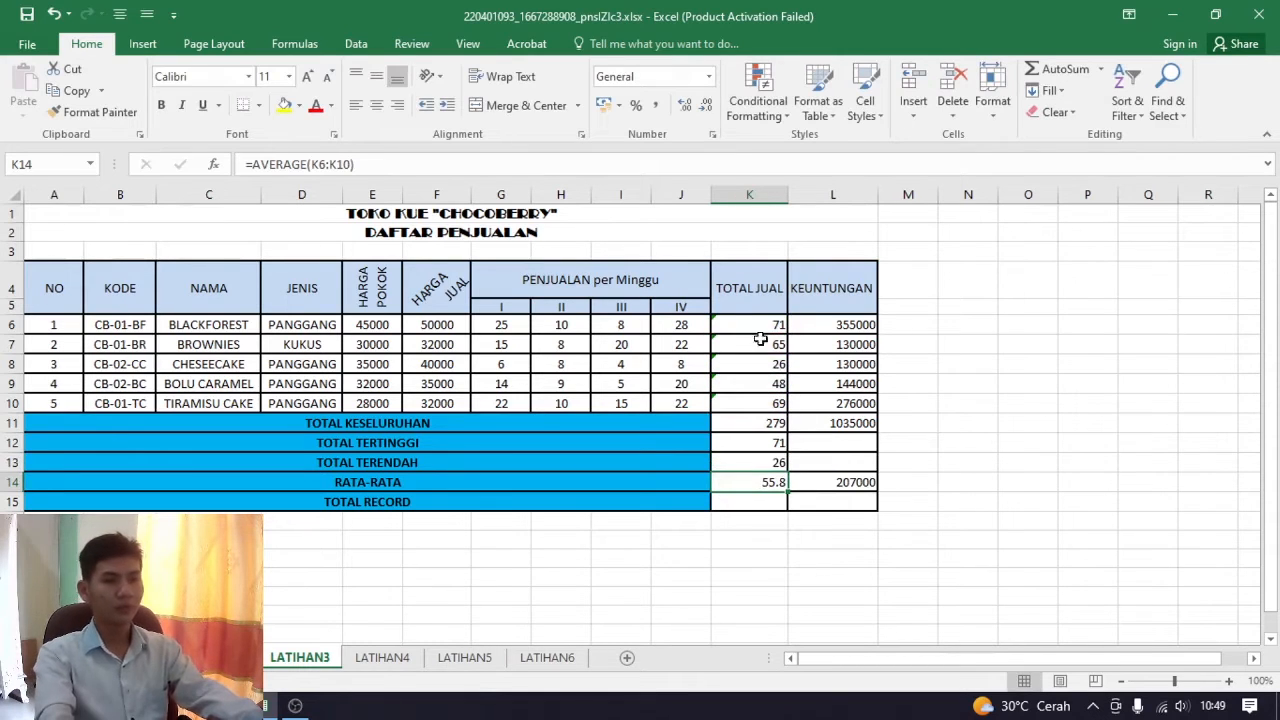
pyautogui.click(780, 458)
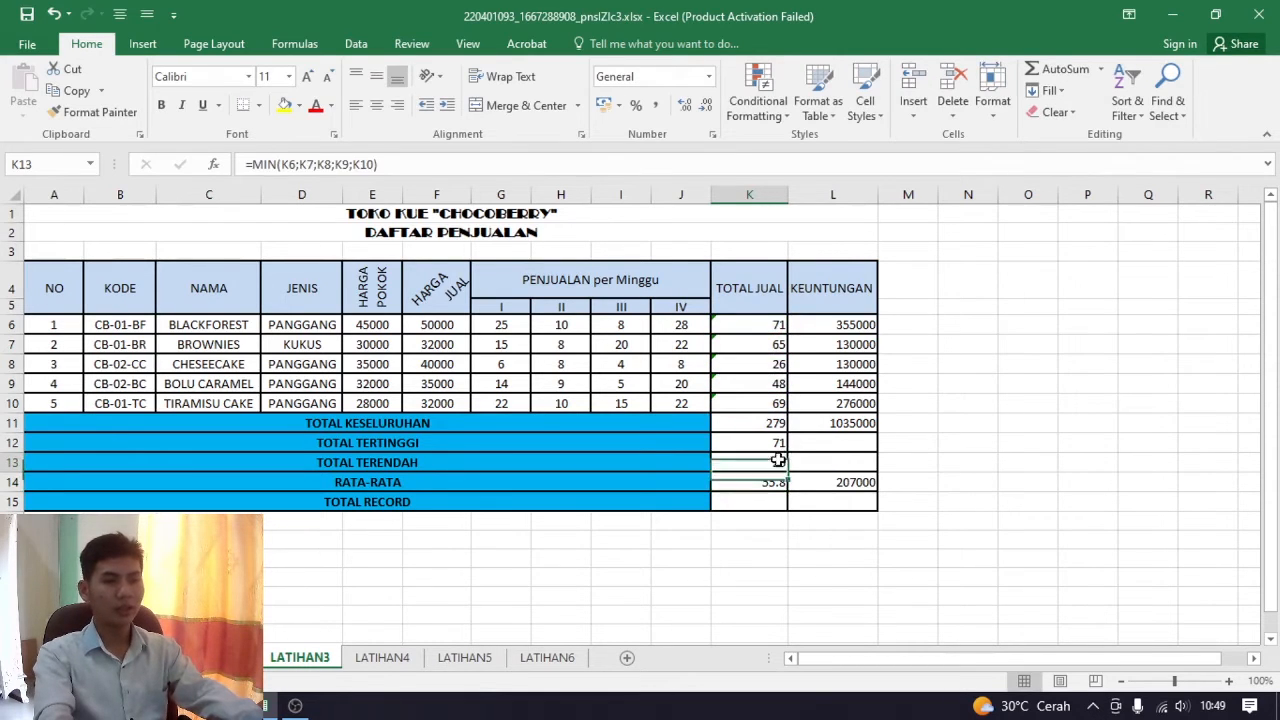
pyautogui.click(775, 364)
pyautogui.click(766, 460)
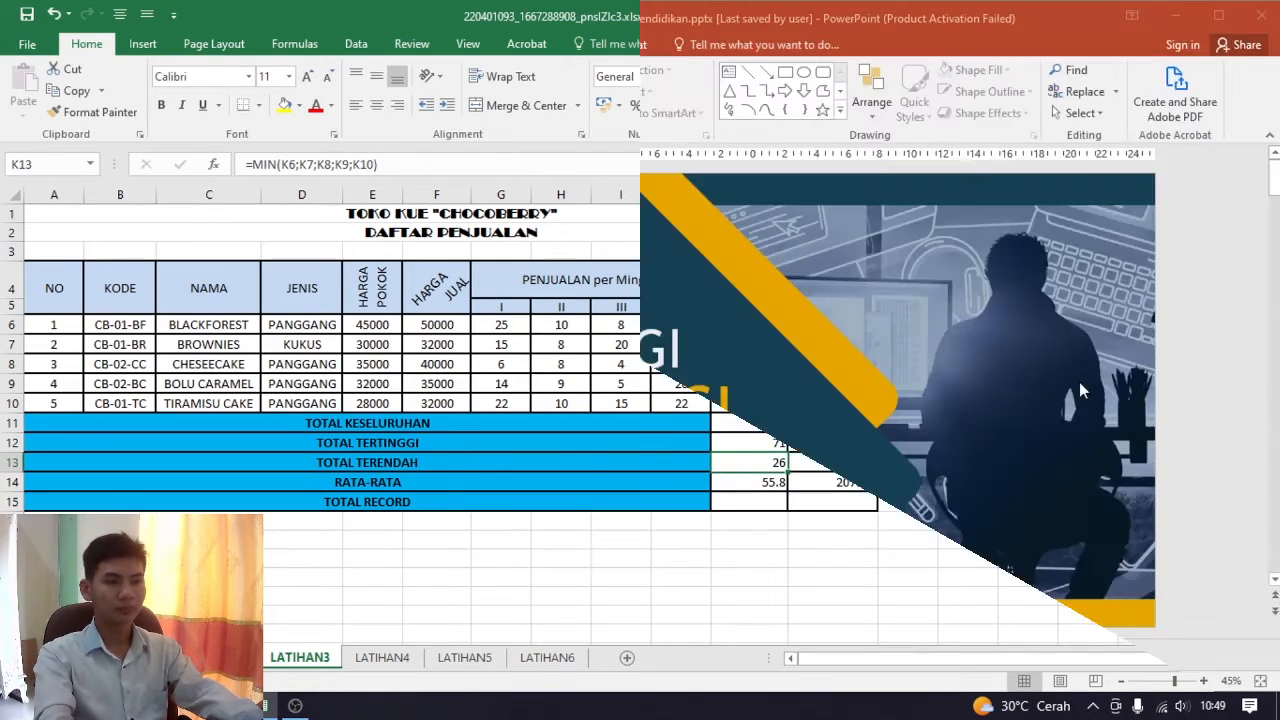